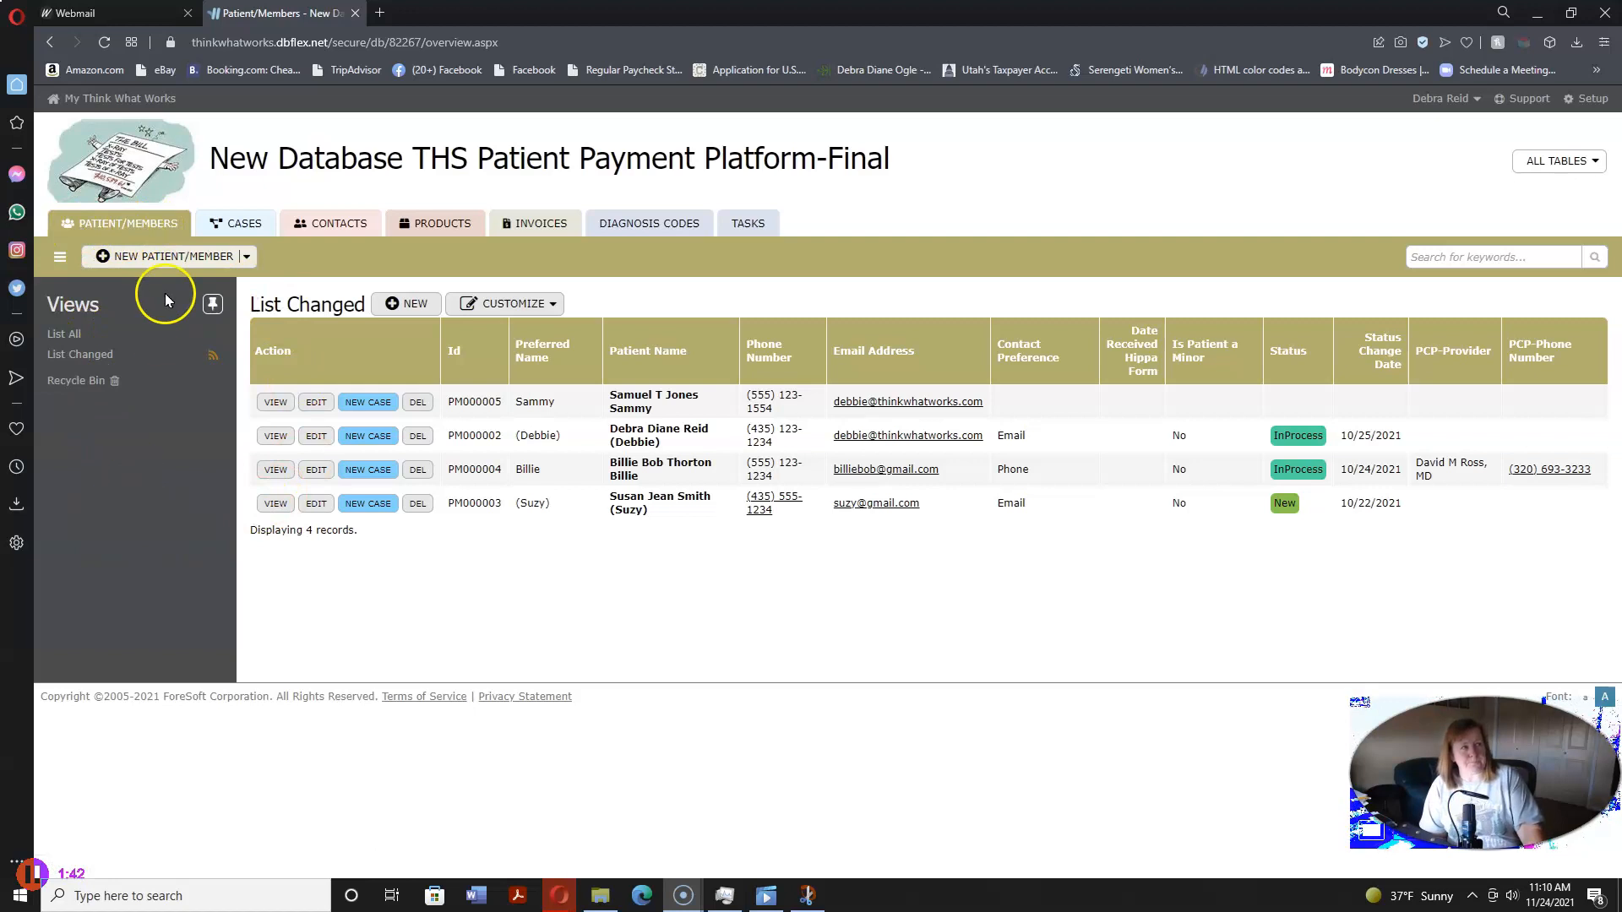
click(439, 224)
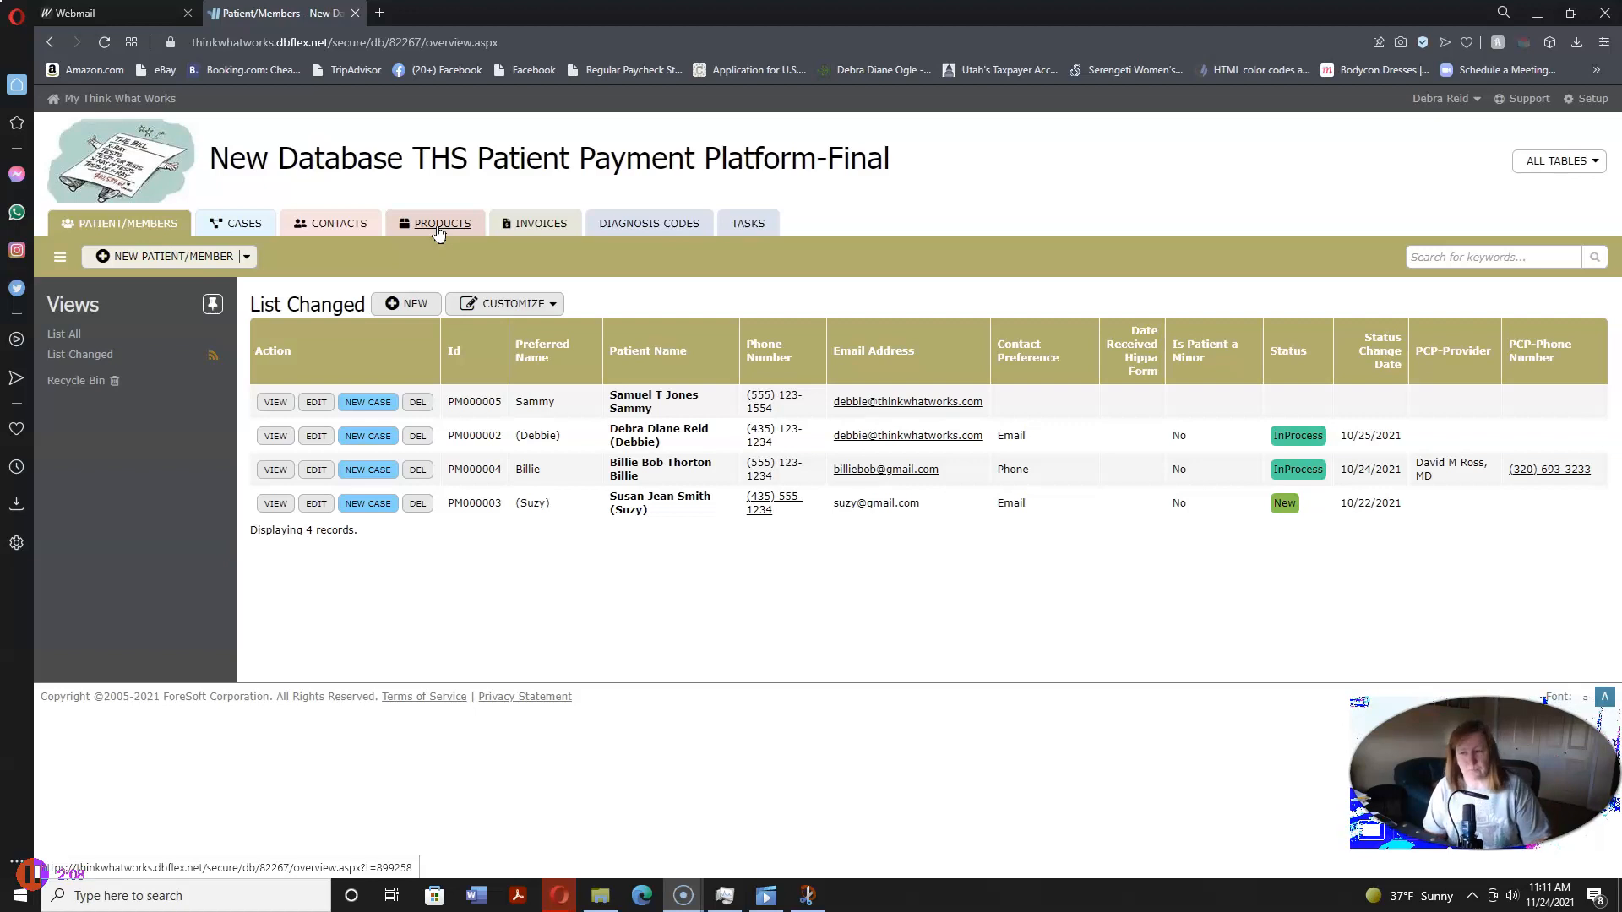
click(334, 233)
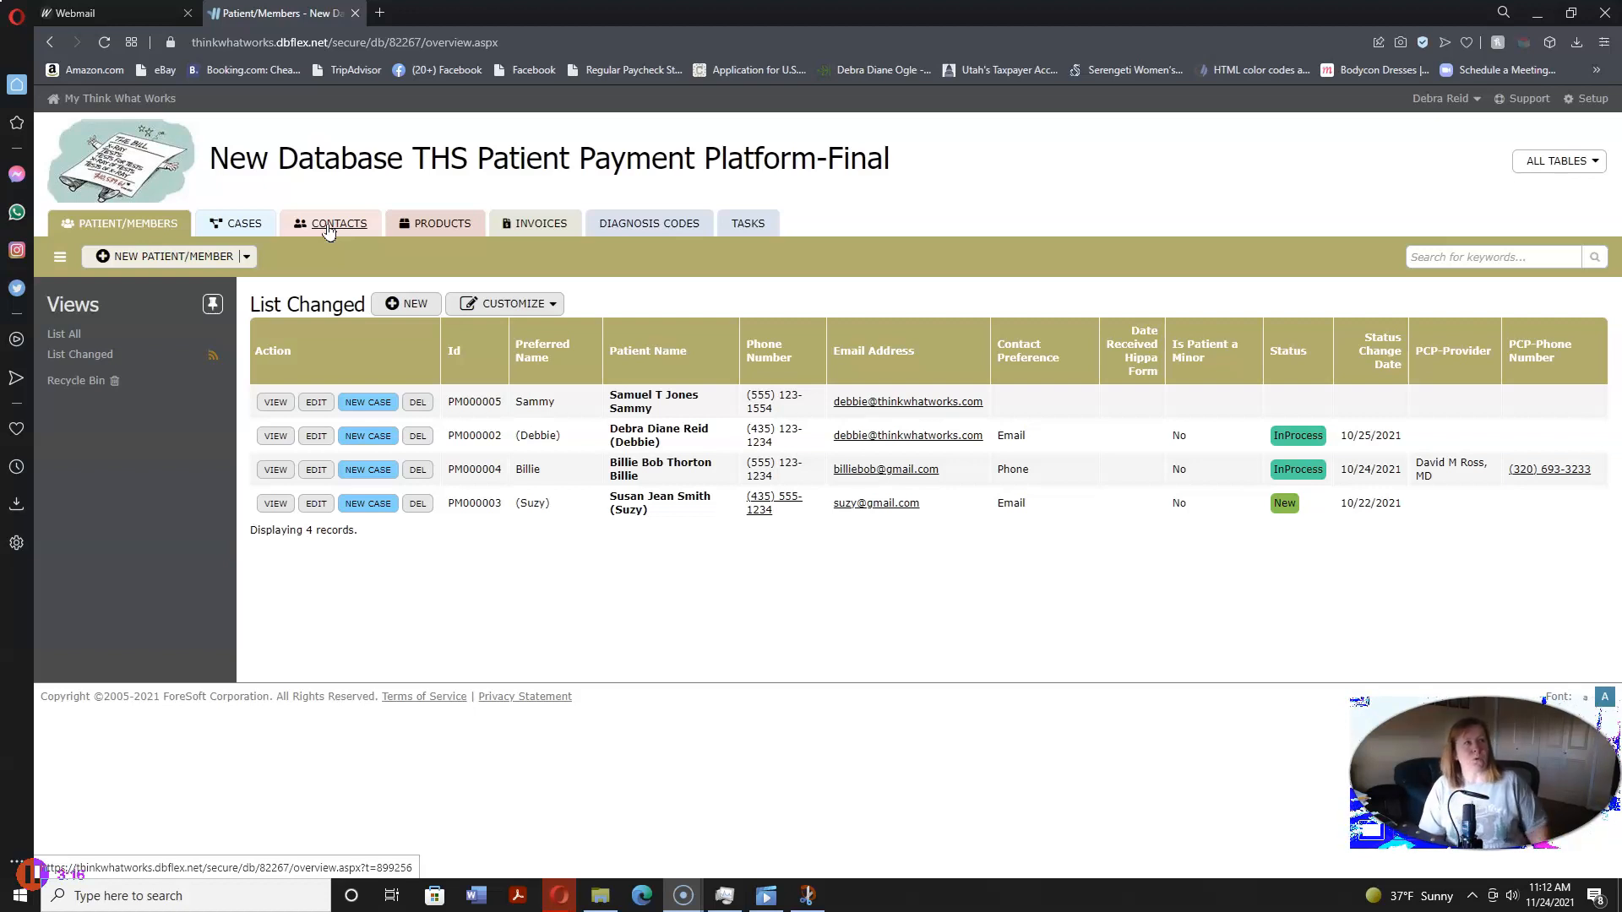
click(244, 230)
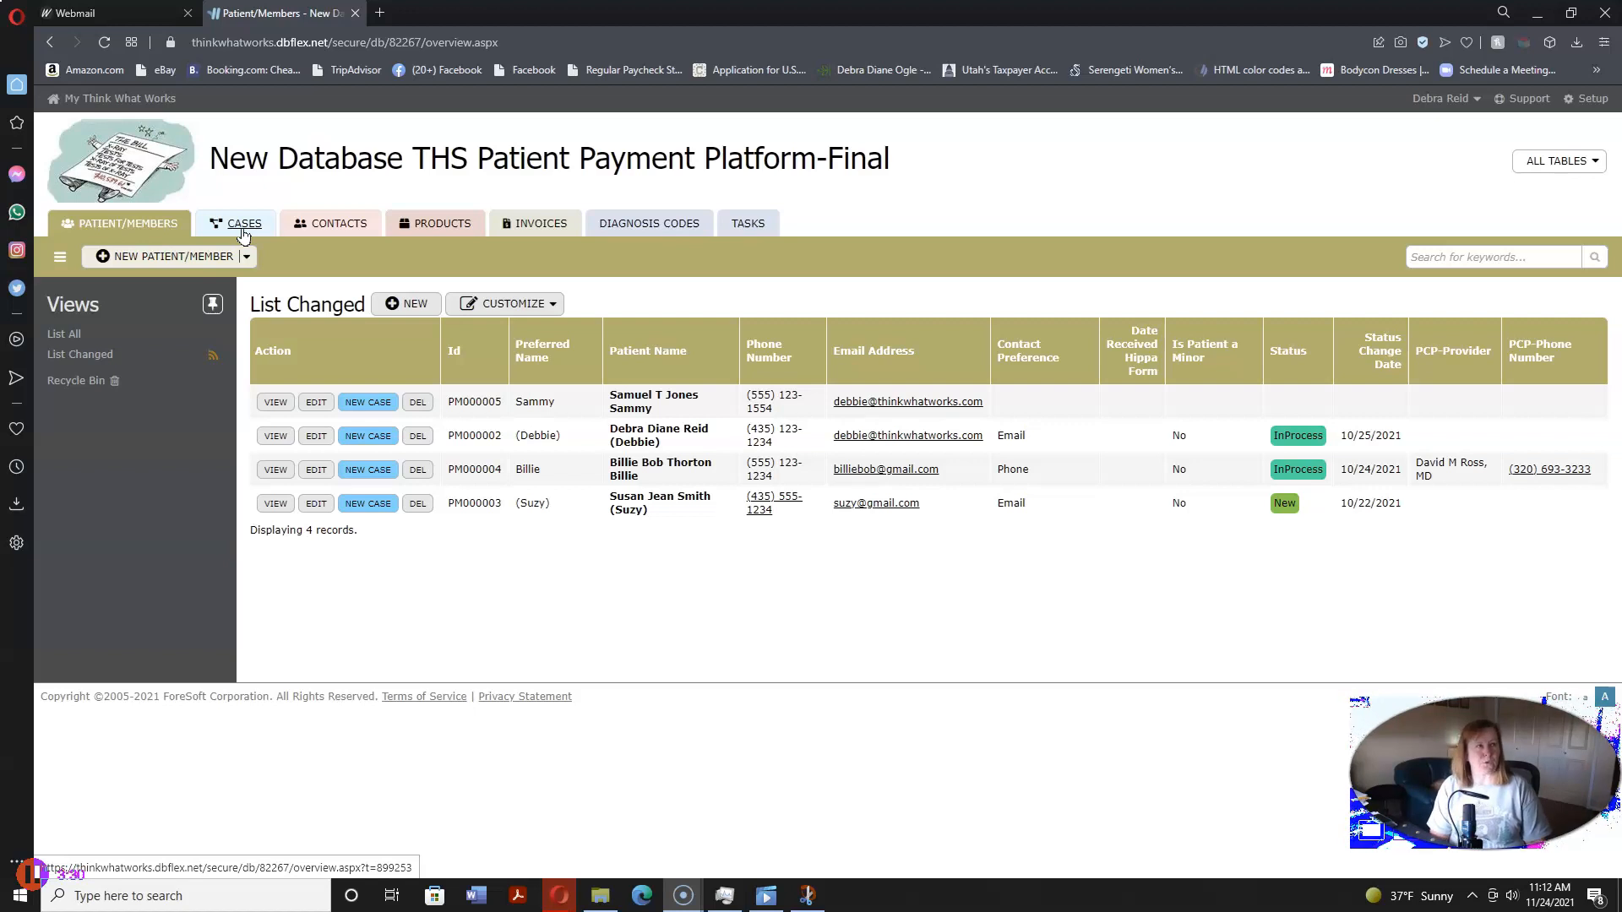
Step: View the list of cases and the list of contacts
click(244, 224)
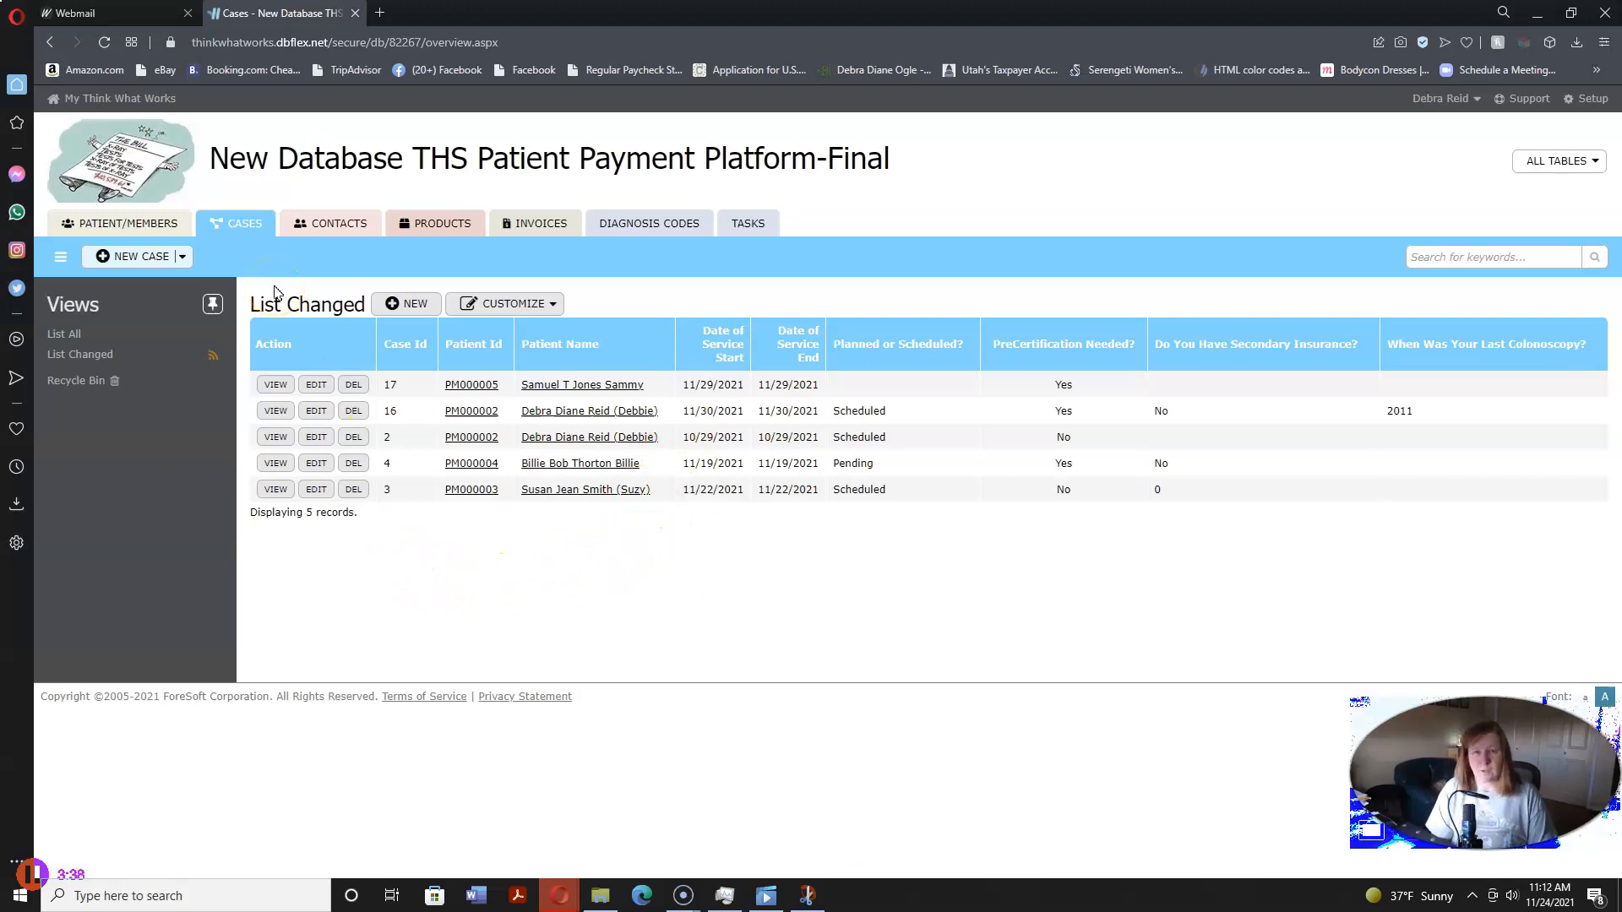
click(243, 230)
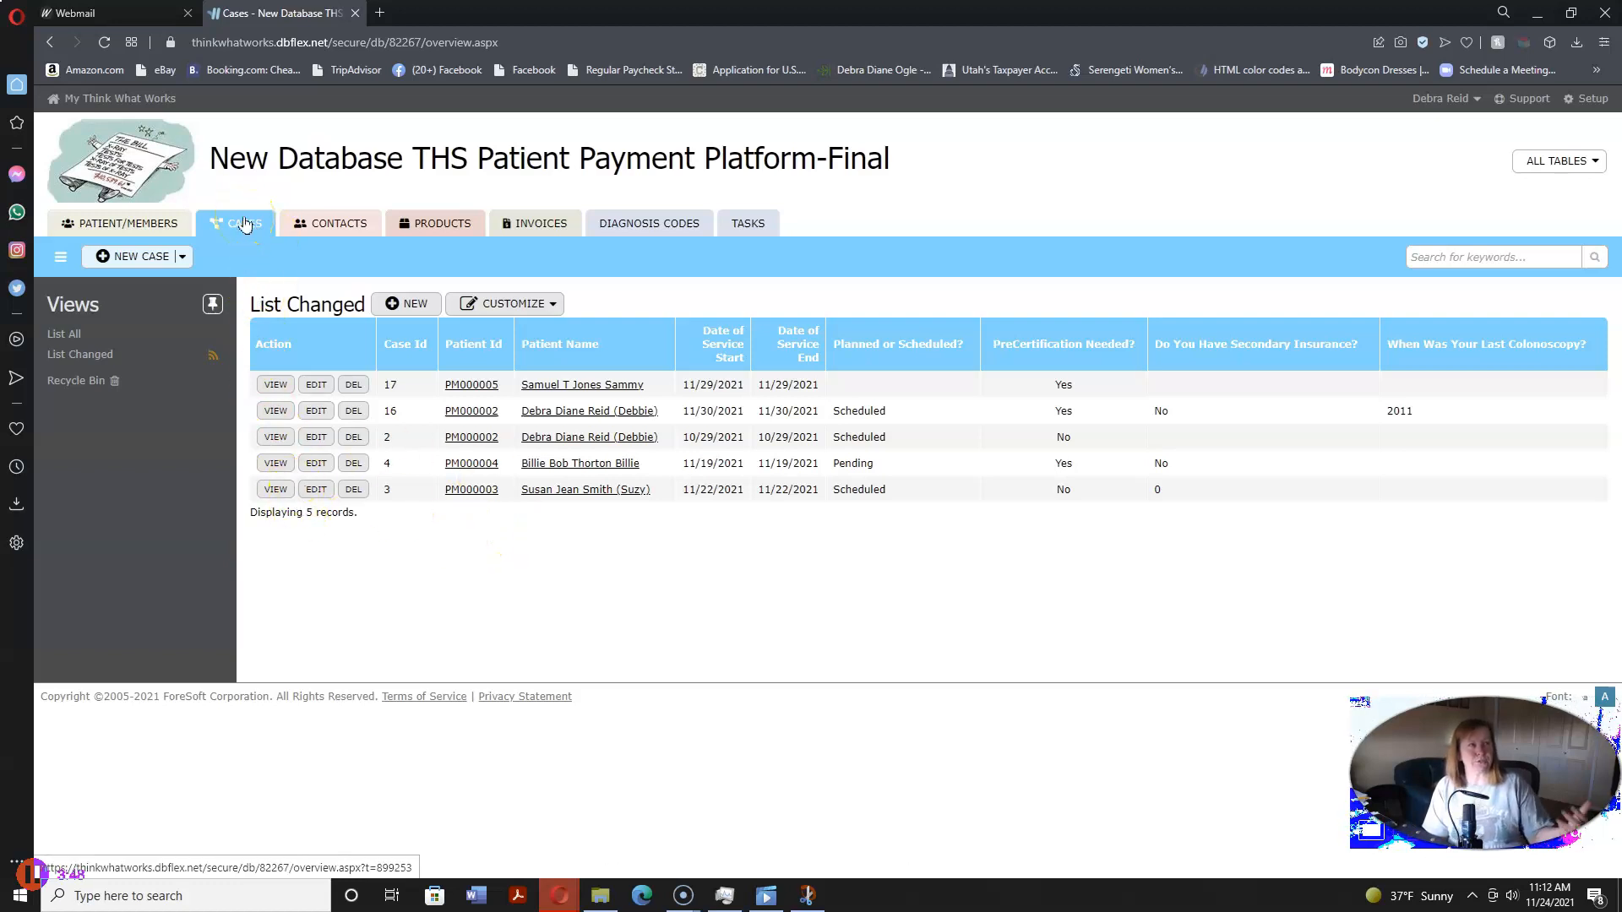
click(111, 228)
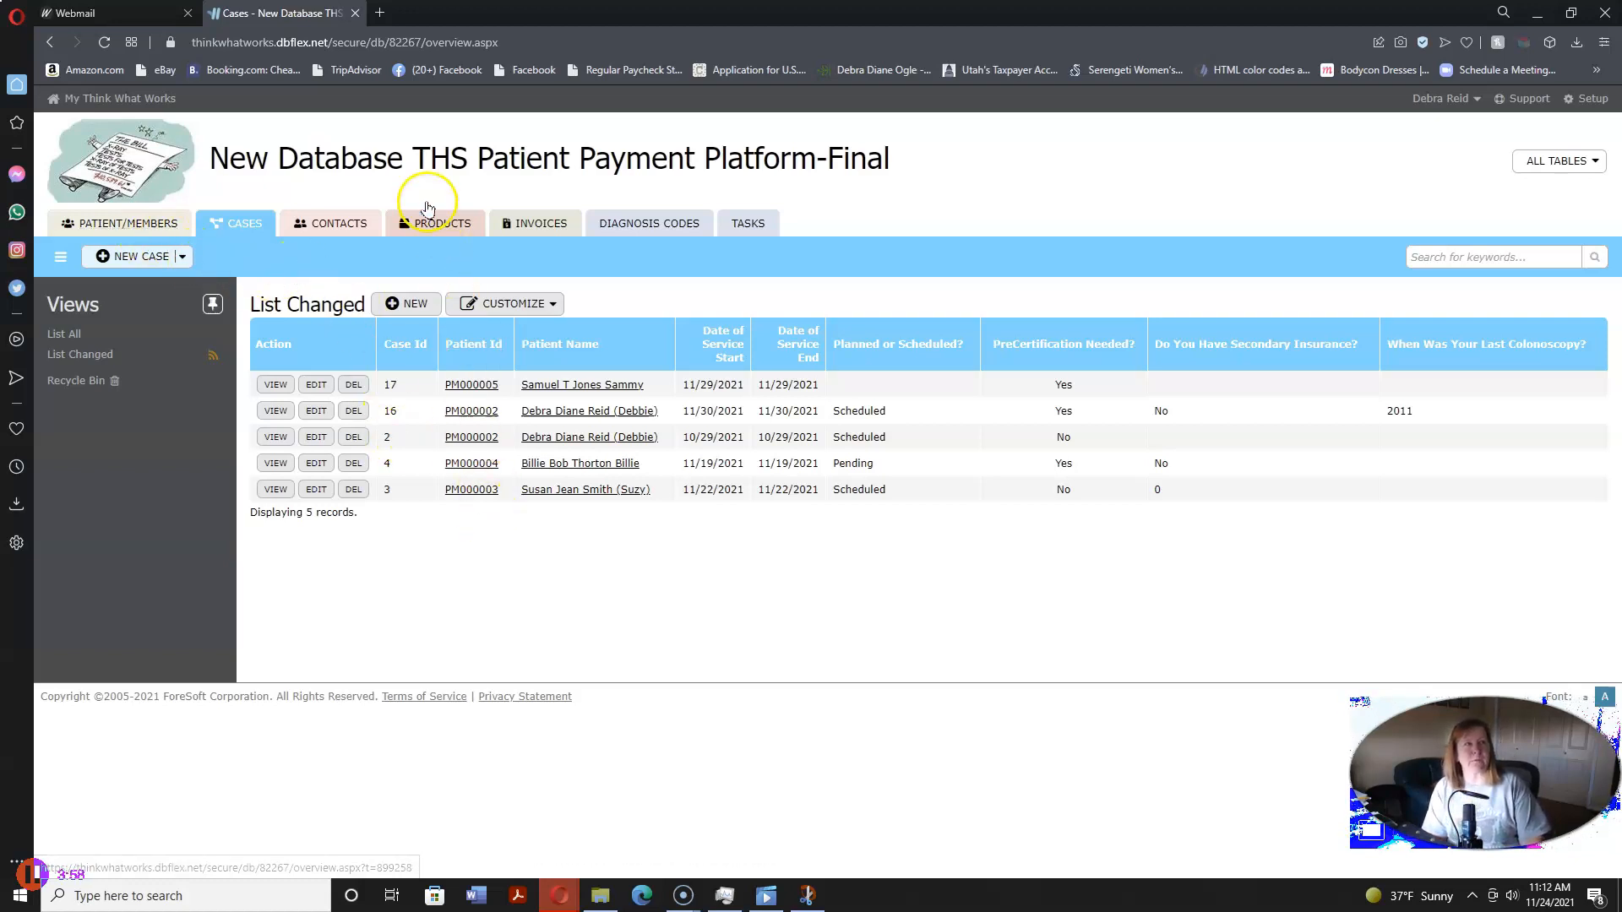
click(337, 225)
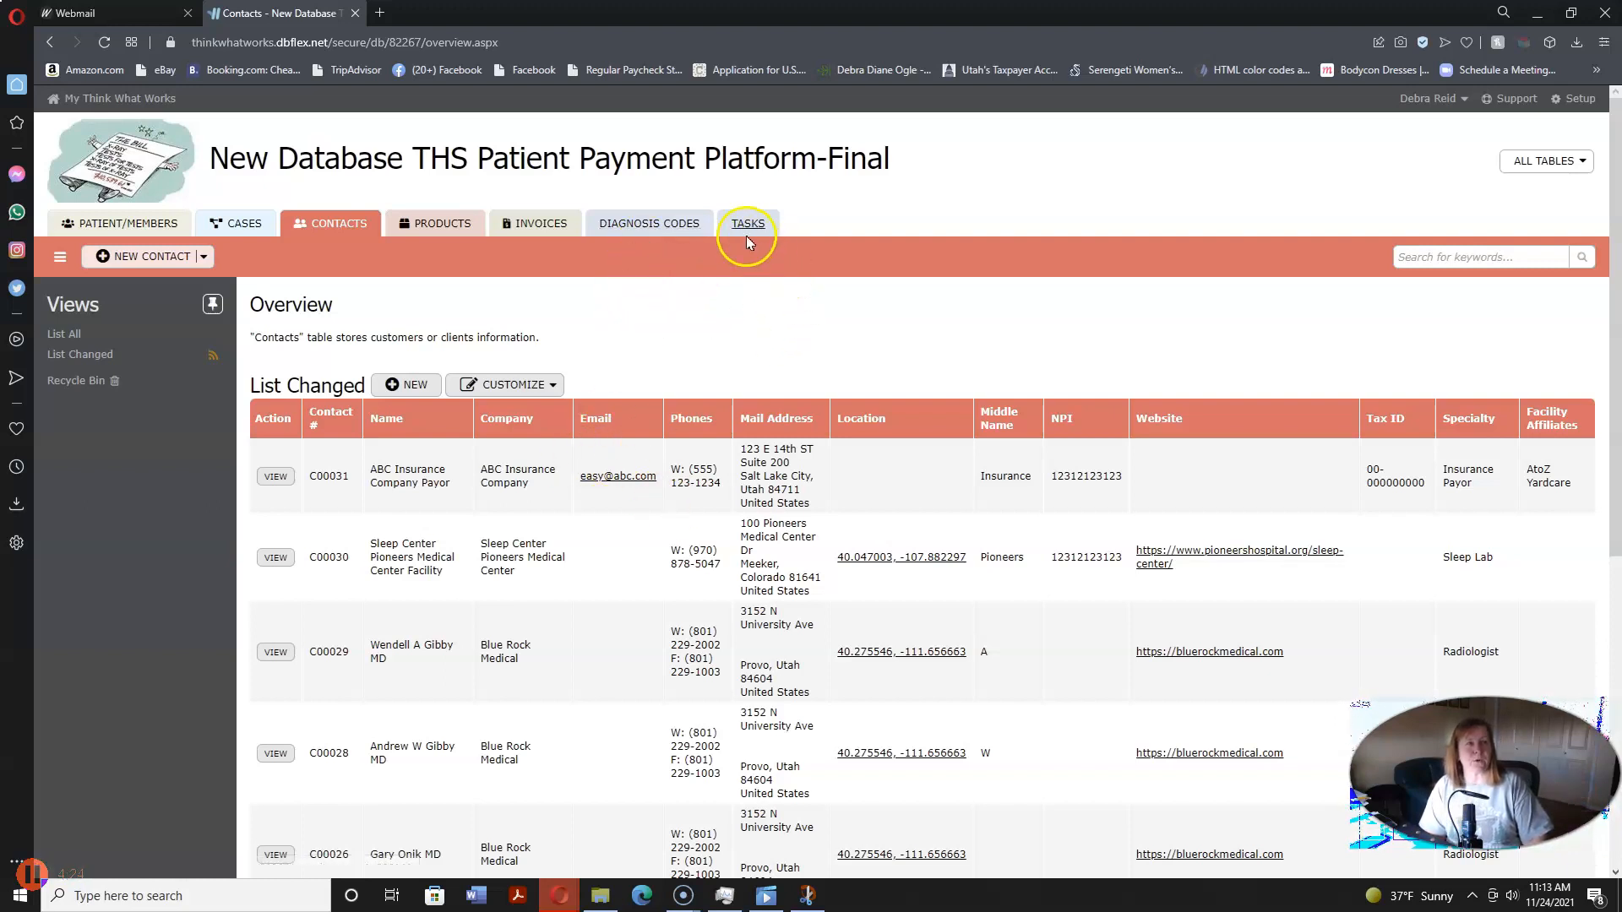
Step: View the tasks overview, including the Overdue Tasks and Tasks by Status lists
click(727, 226)
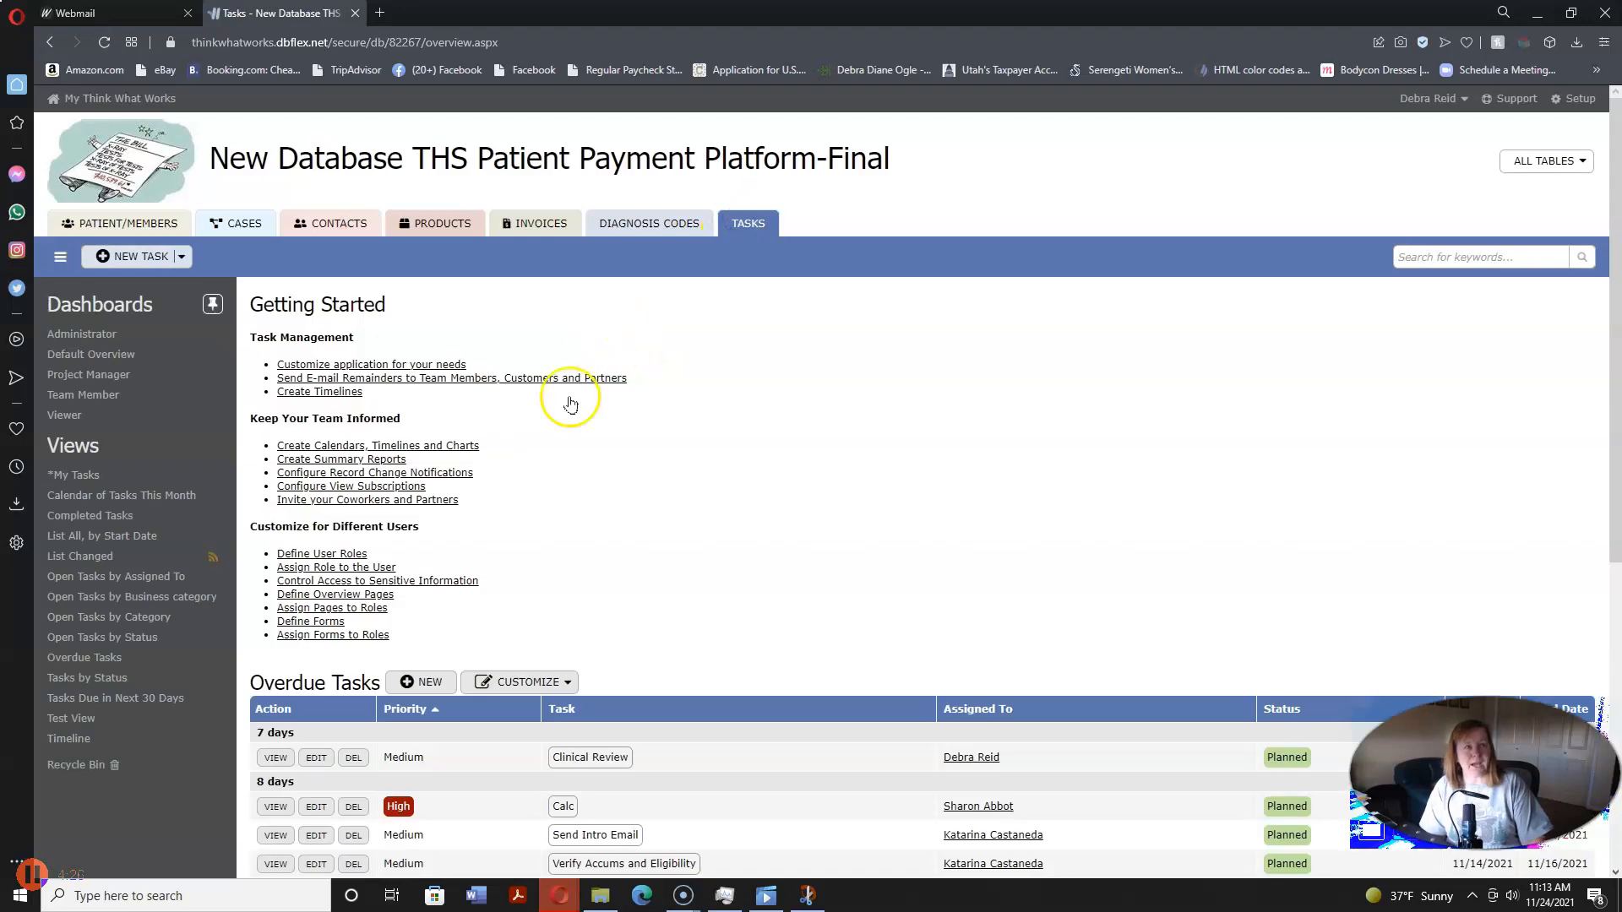
scroll(677, 486, down, 5)
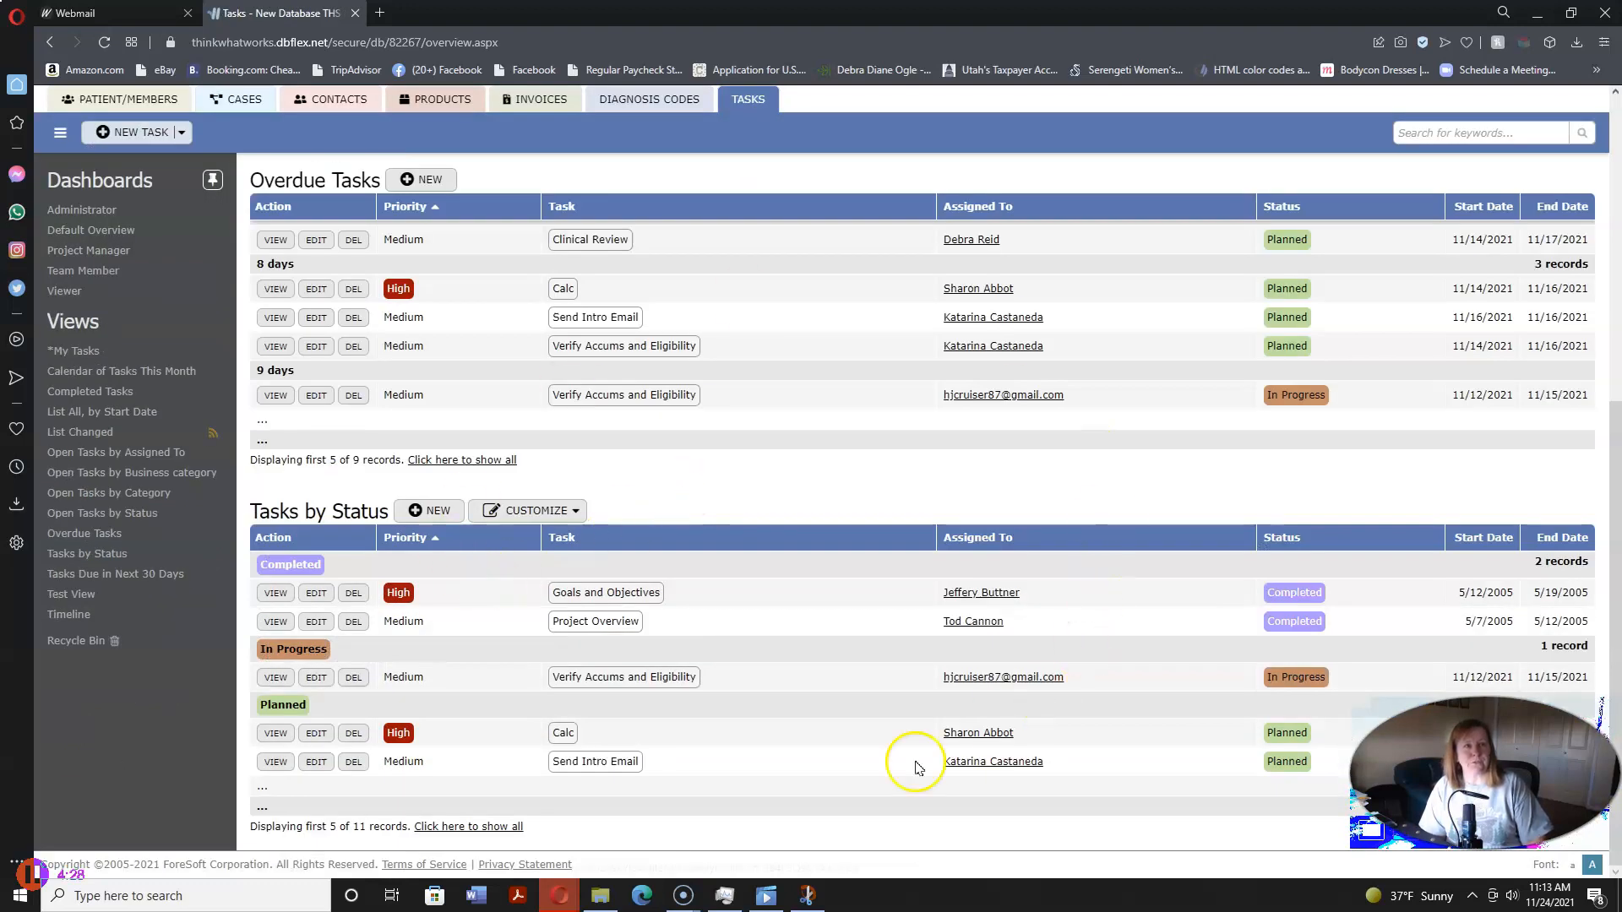
scroll(844, 767, up, 5)
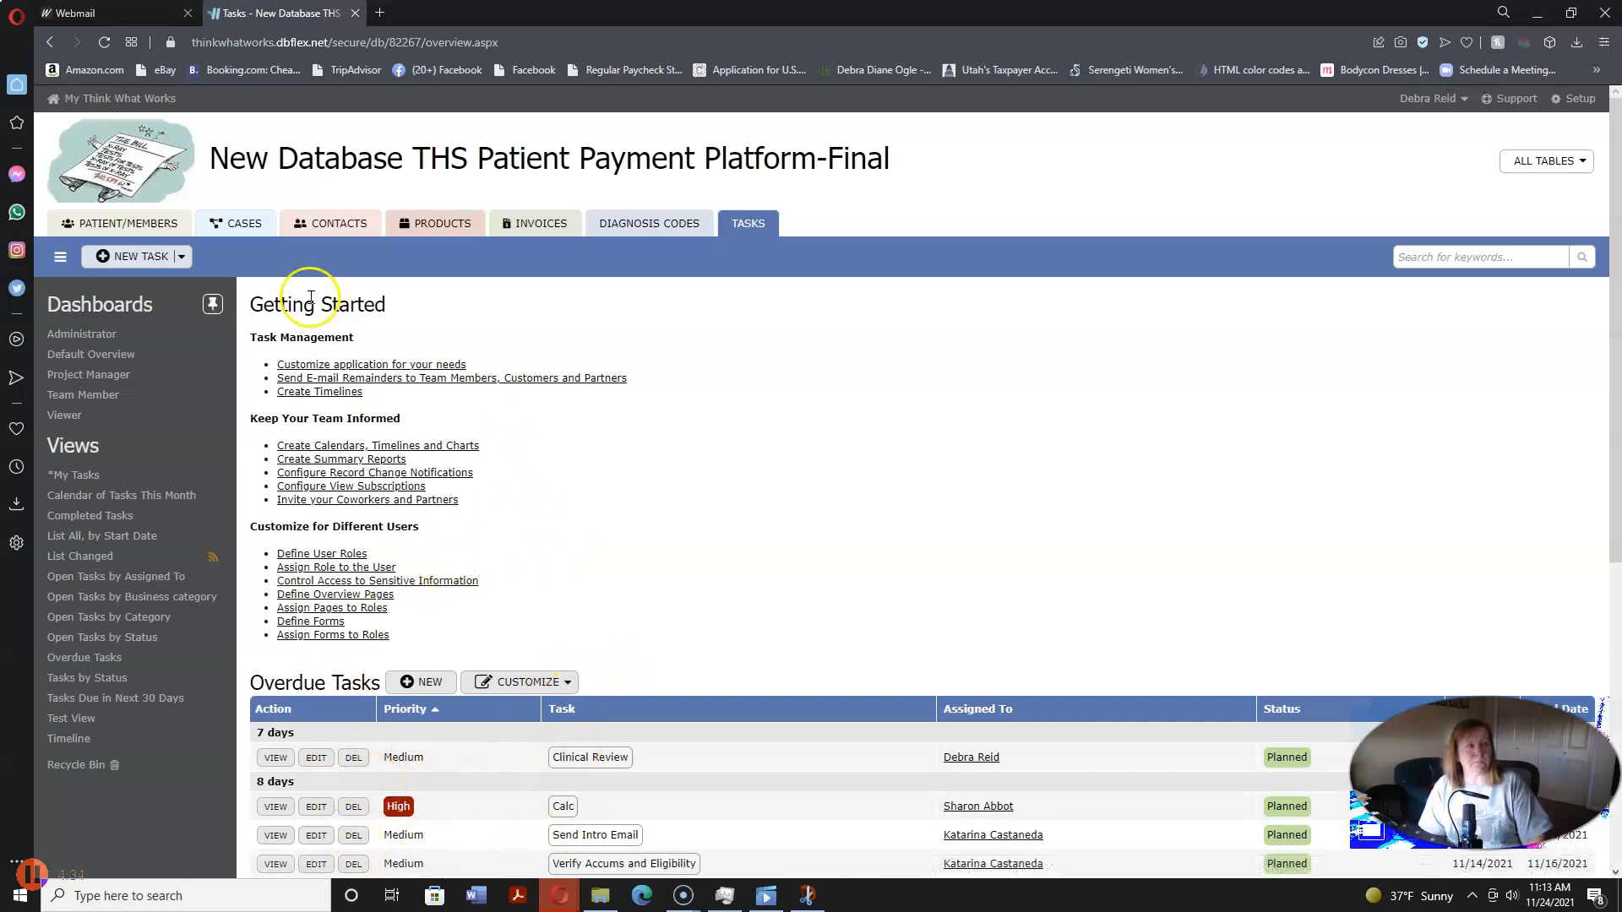
Step: Open the InProcess patient whose contact preference is Phone from the patient list and review the record's details and linked cases
click(130, 230)
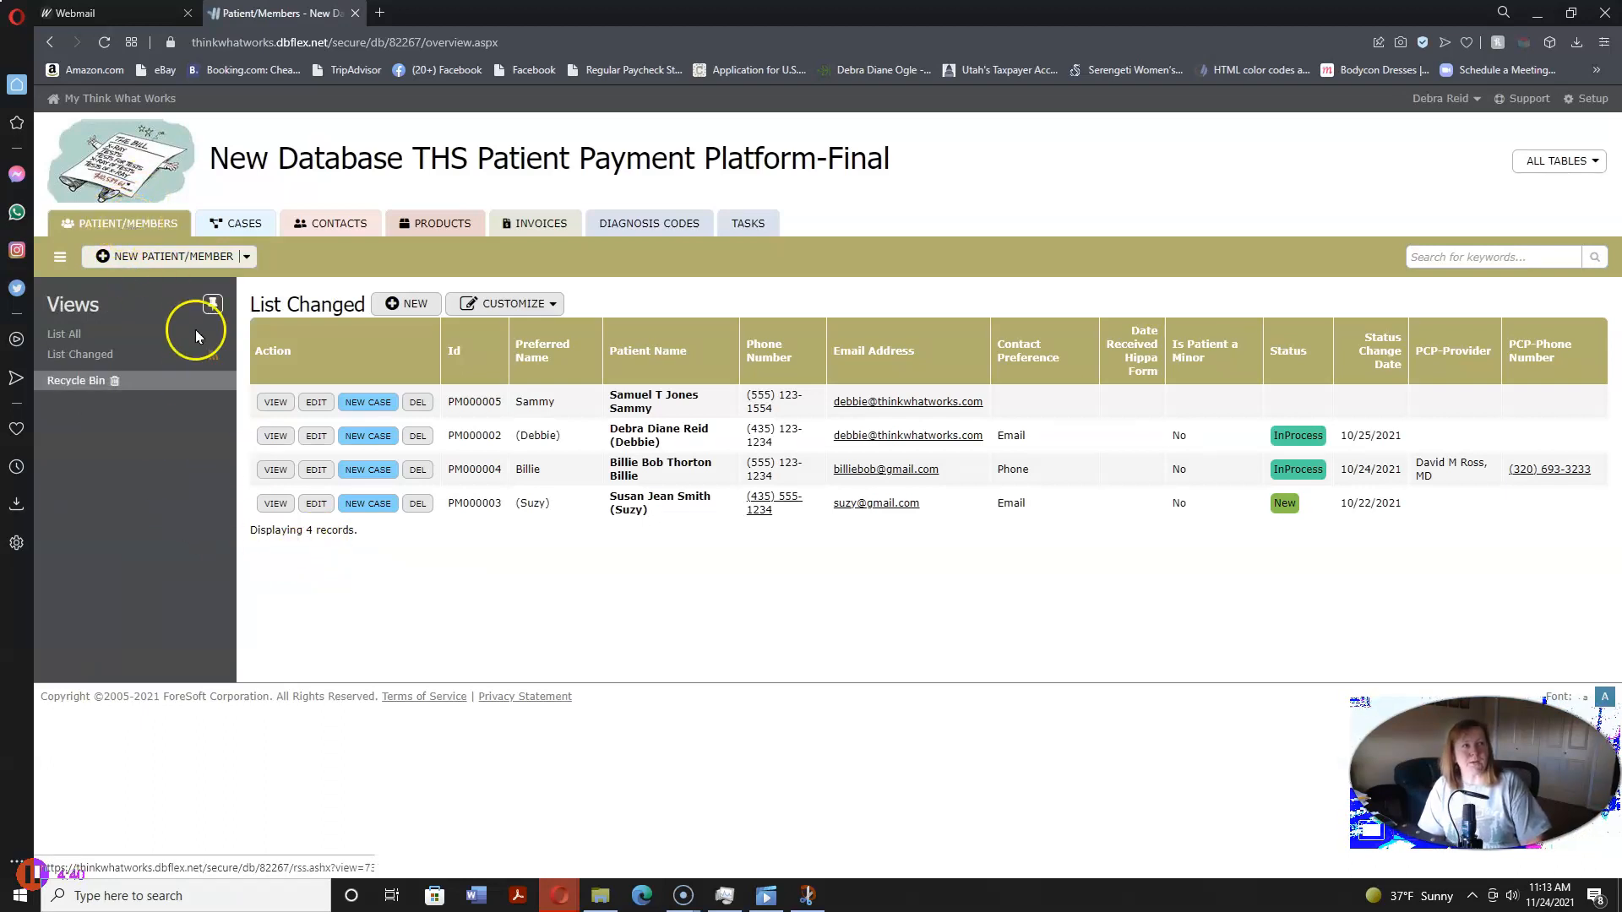
click(275, 472)
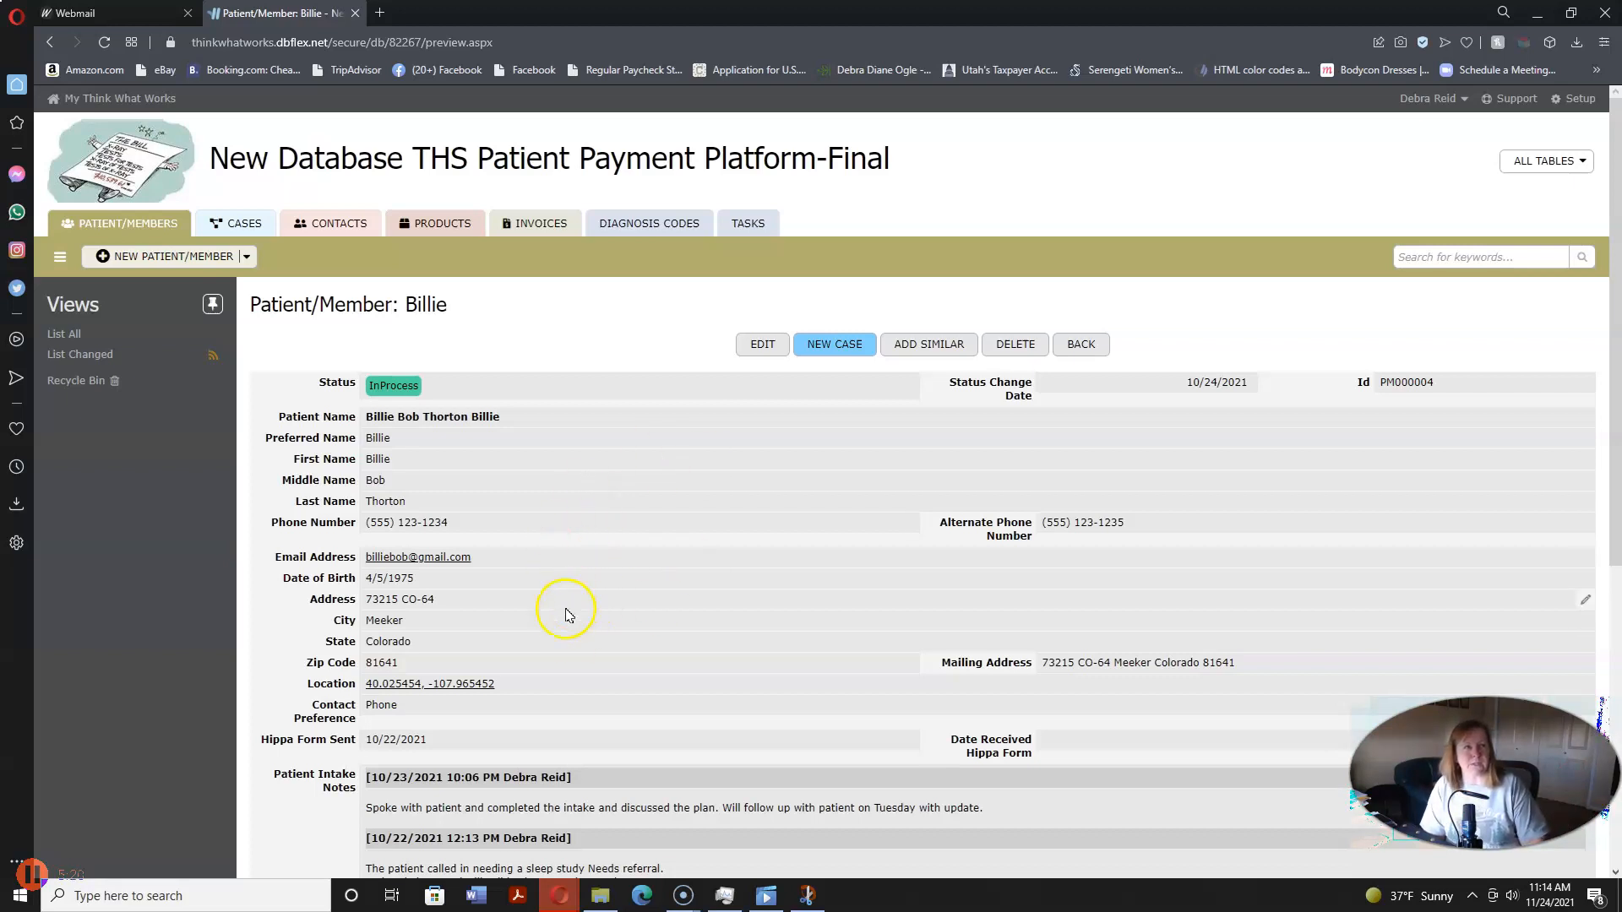
scroll(566, 615, down, 6)
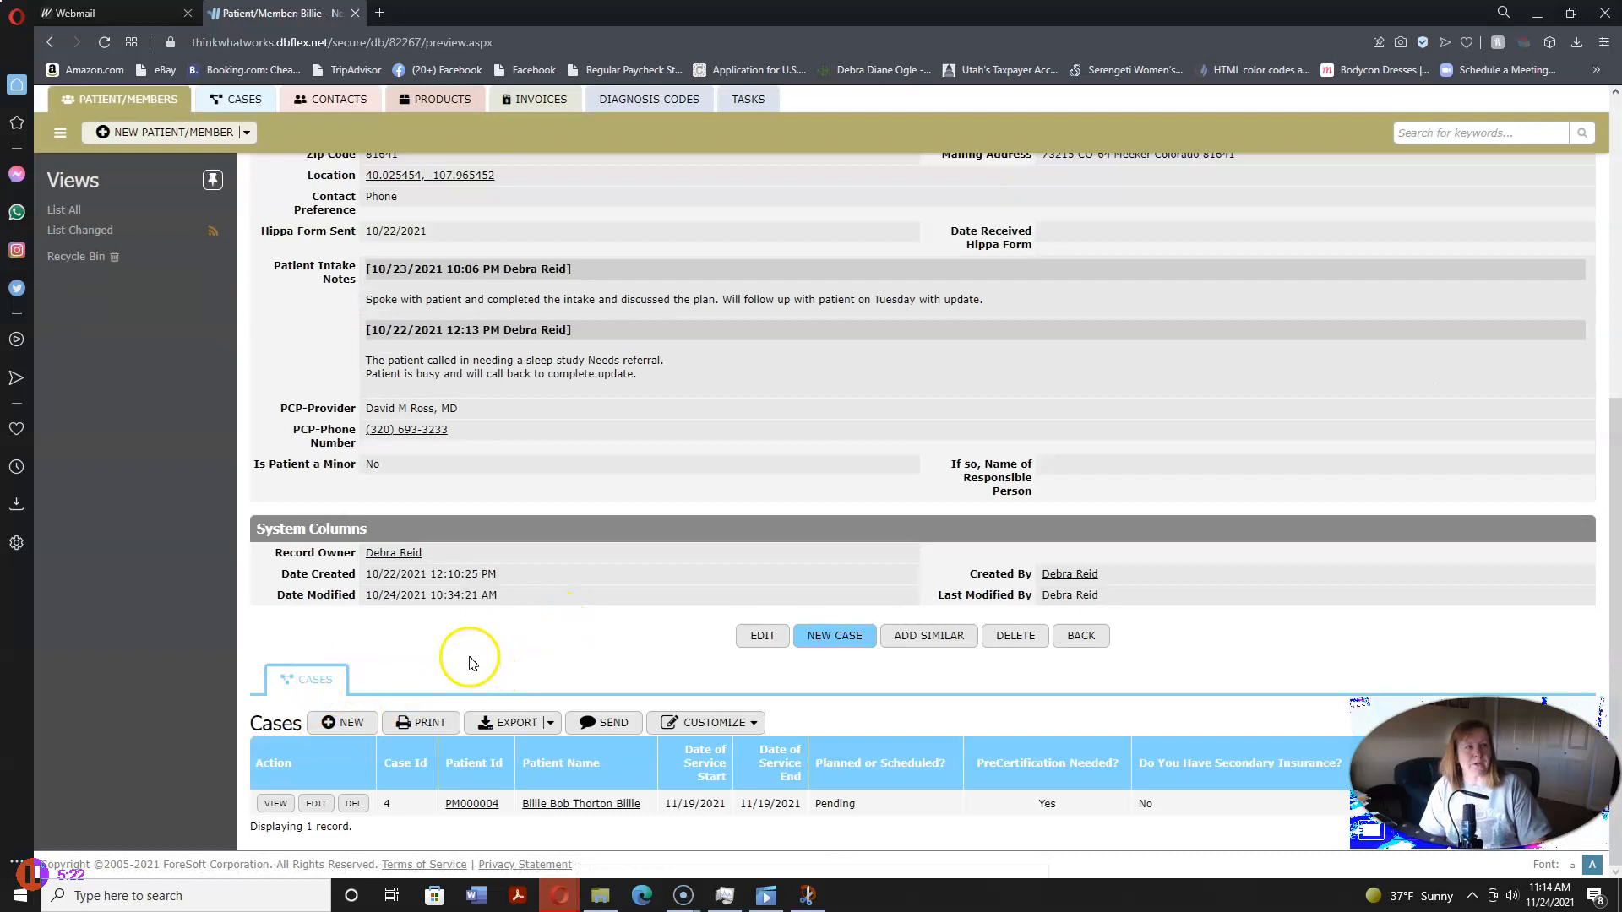
scroll(471, 663, up, 8)
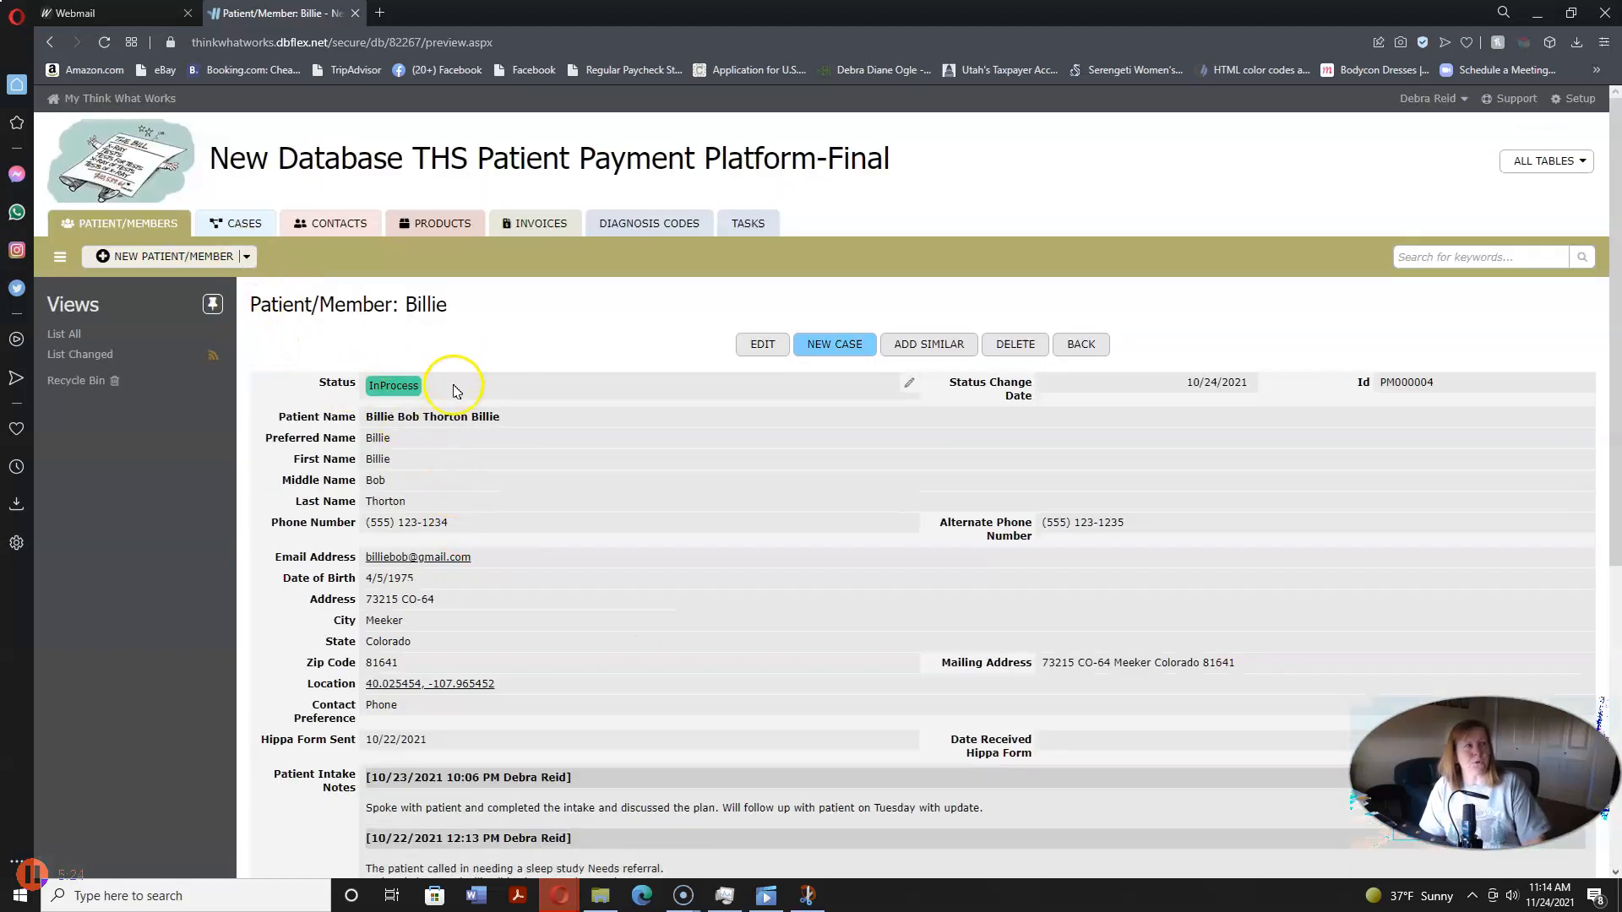
Step: Add the entry "Member called for followup" to the patient's intake notes and save the record
scroll(659, 524, down, 6)
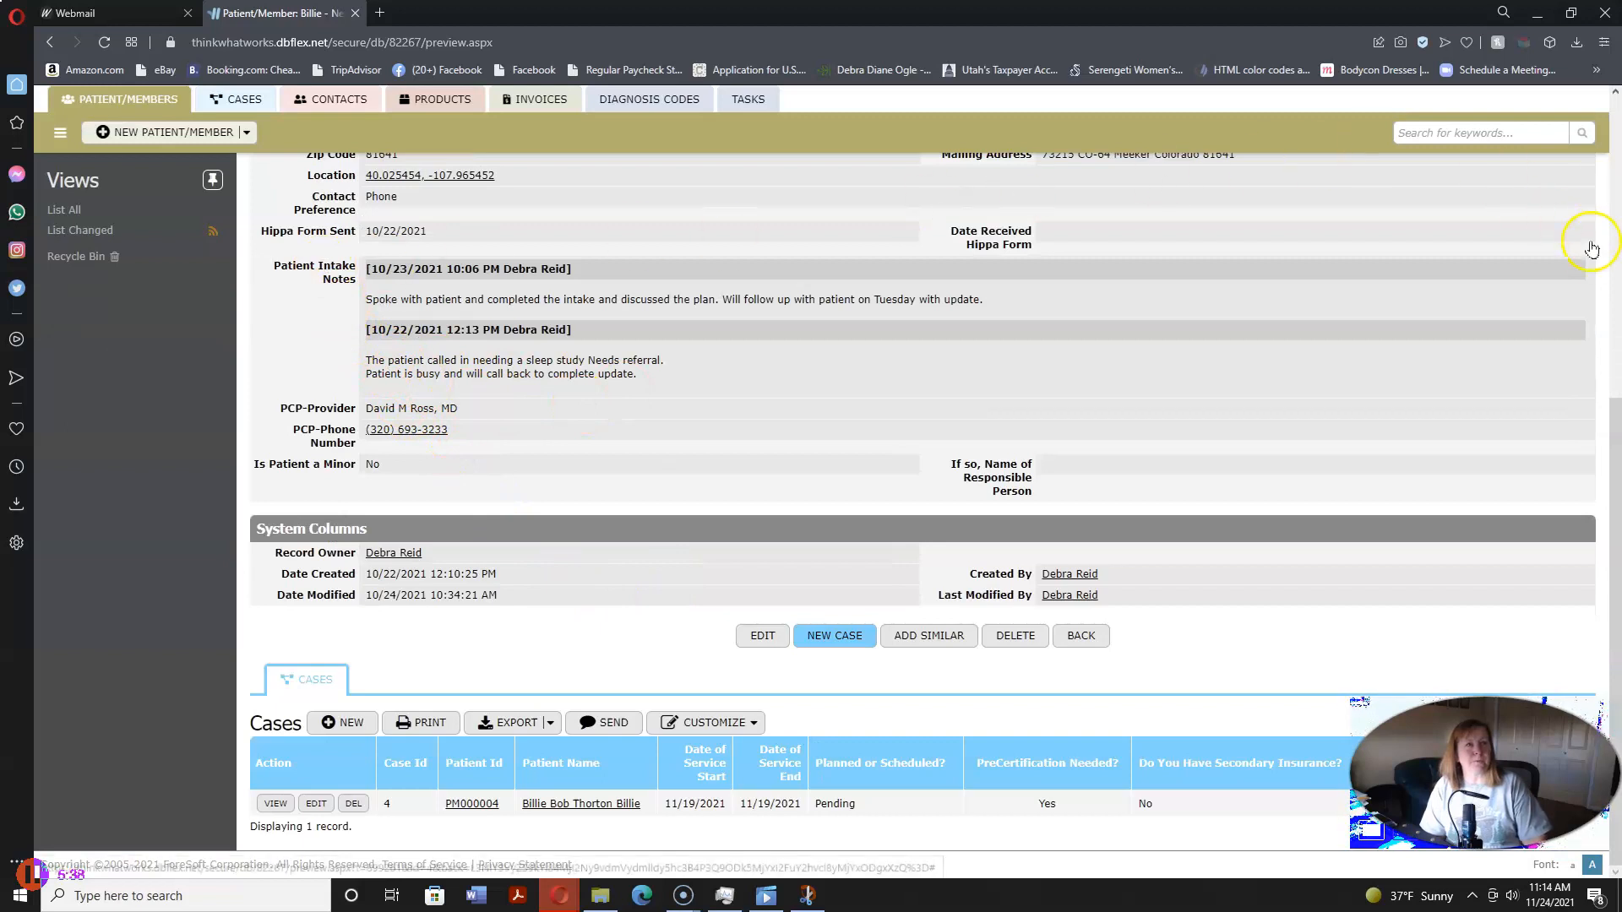
click(1590, 268)
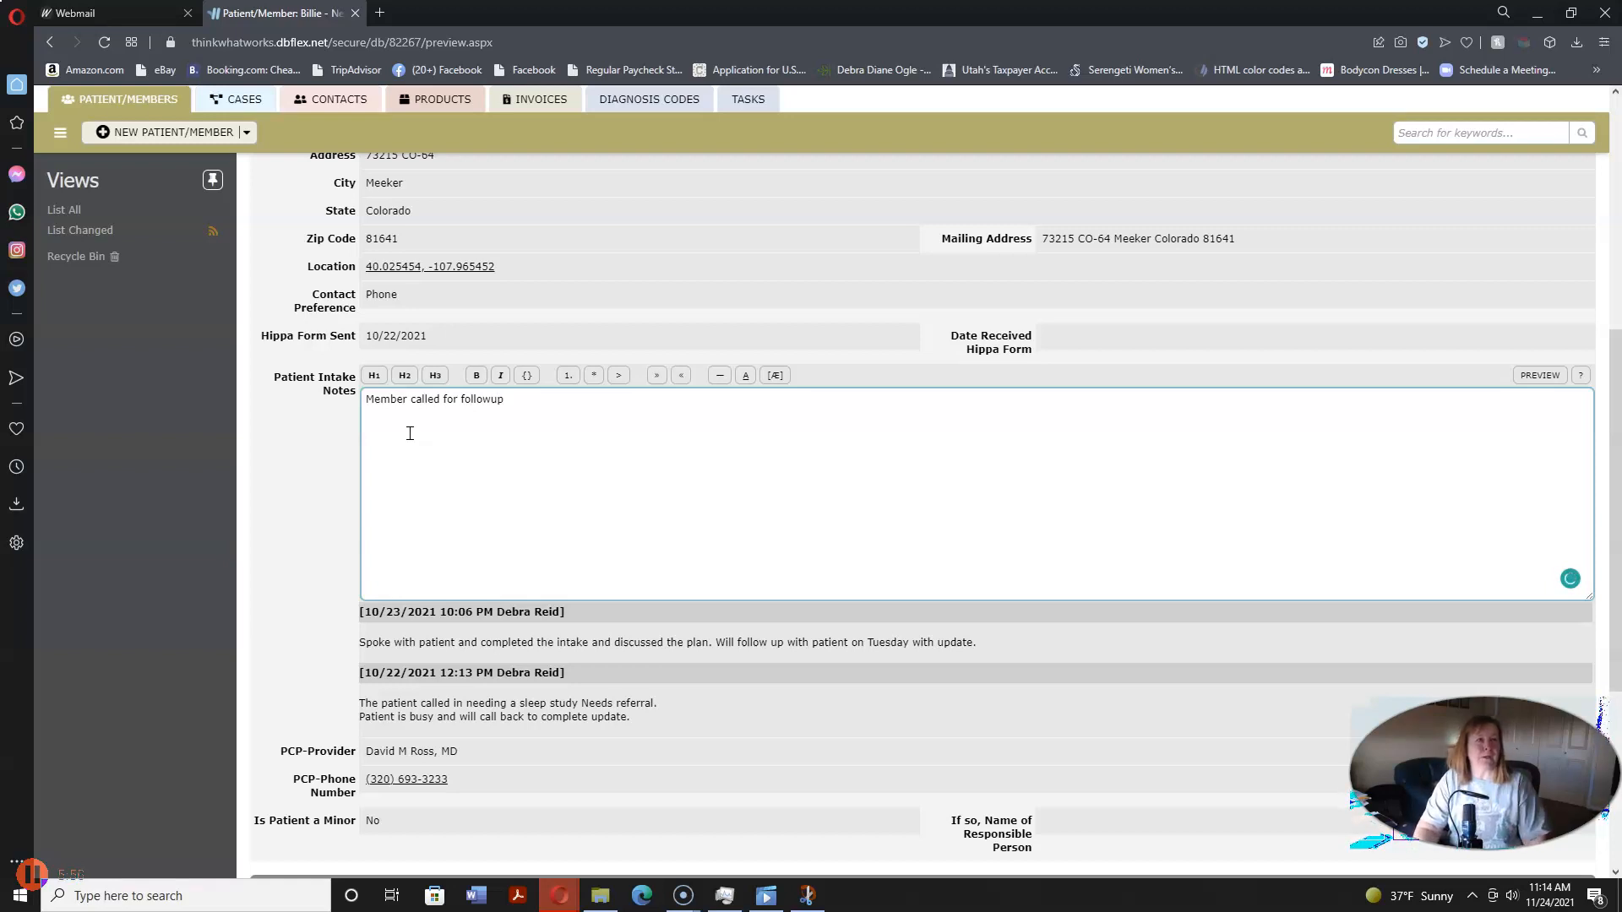
scroll(667, 438, up, 6)
click(837, 349)
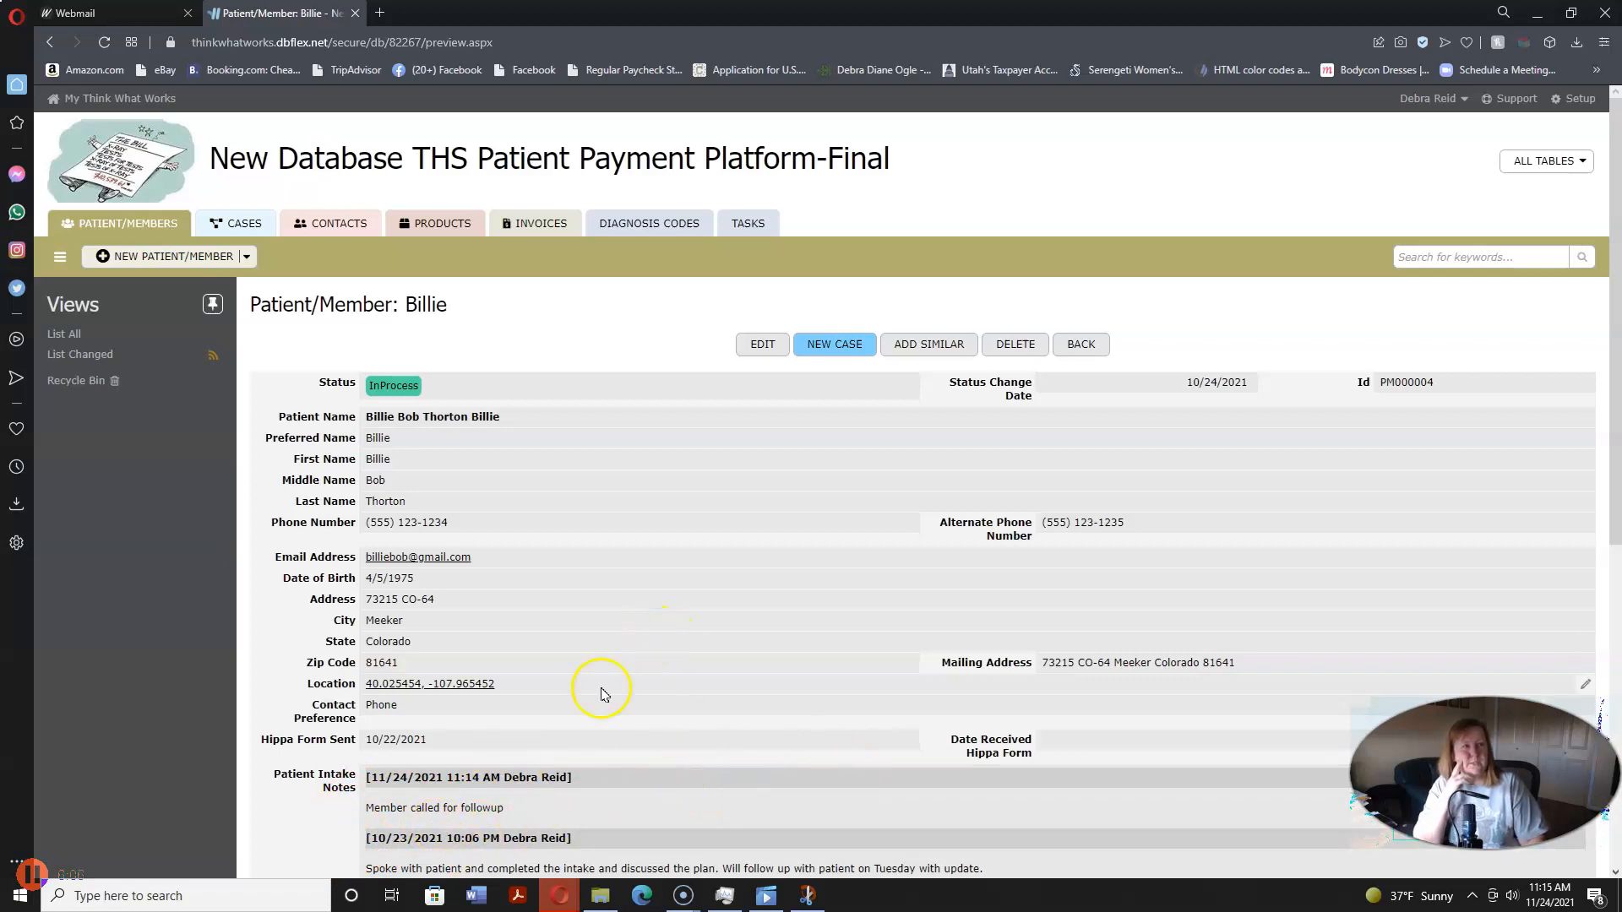
Step: Open the patient's linked case and review its intake, case notes, clinical notes and invoices
scroll(675, 456, down, 6)
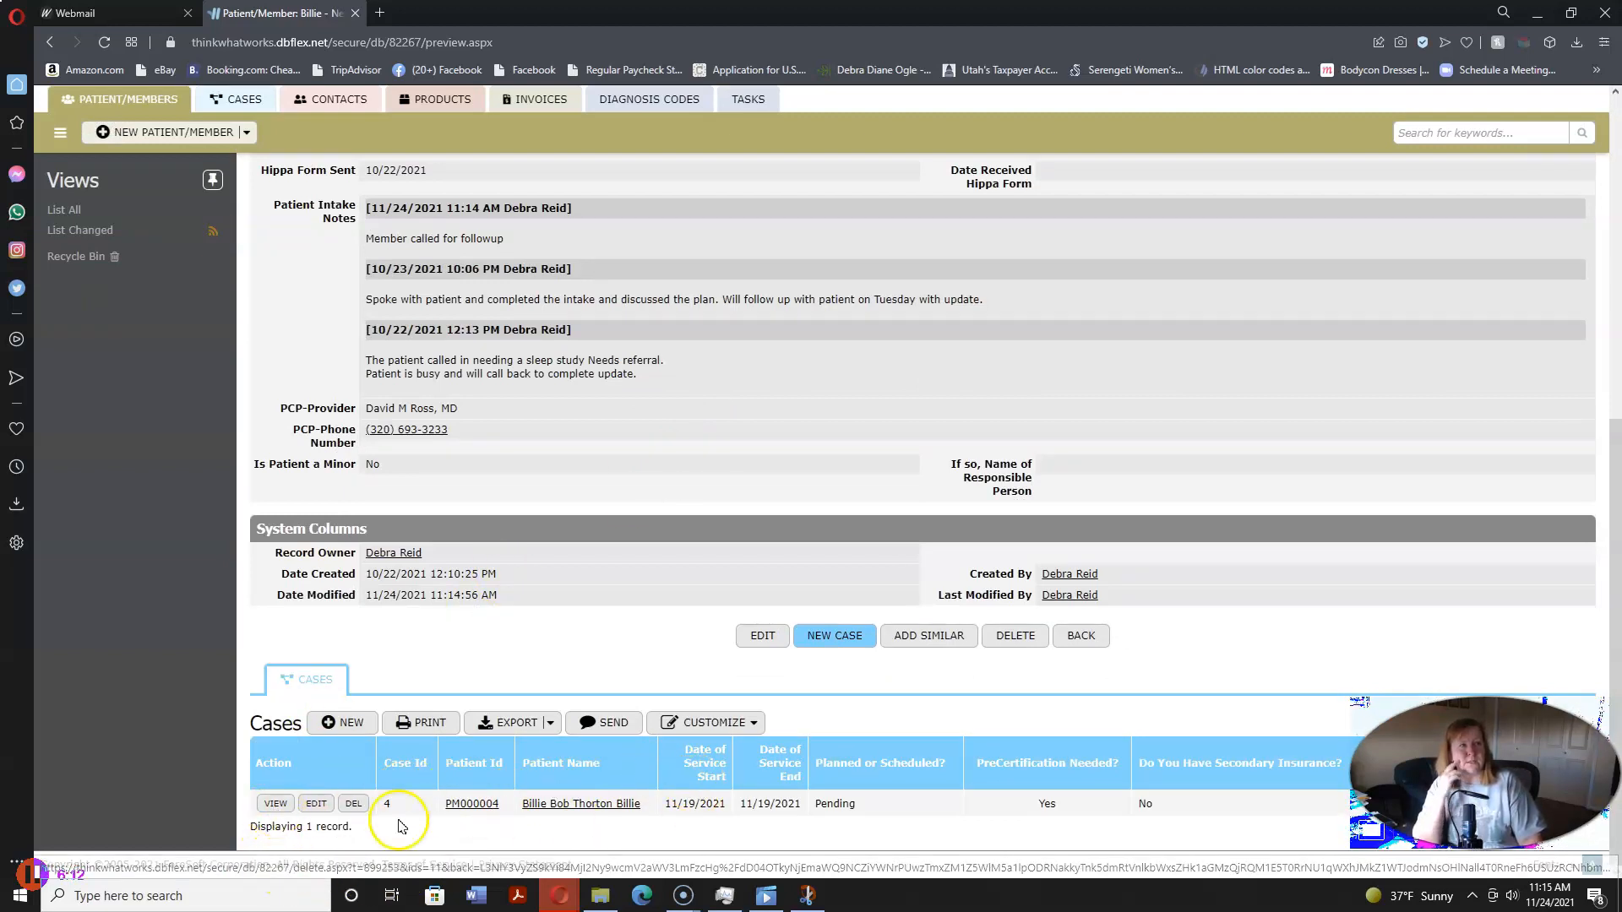
click(275, 804)
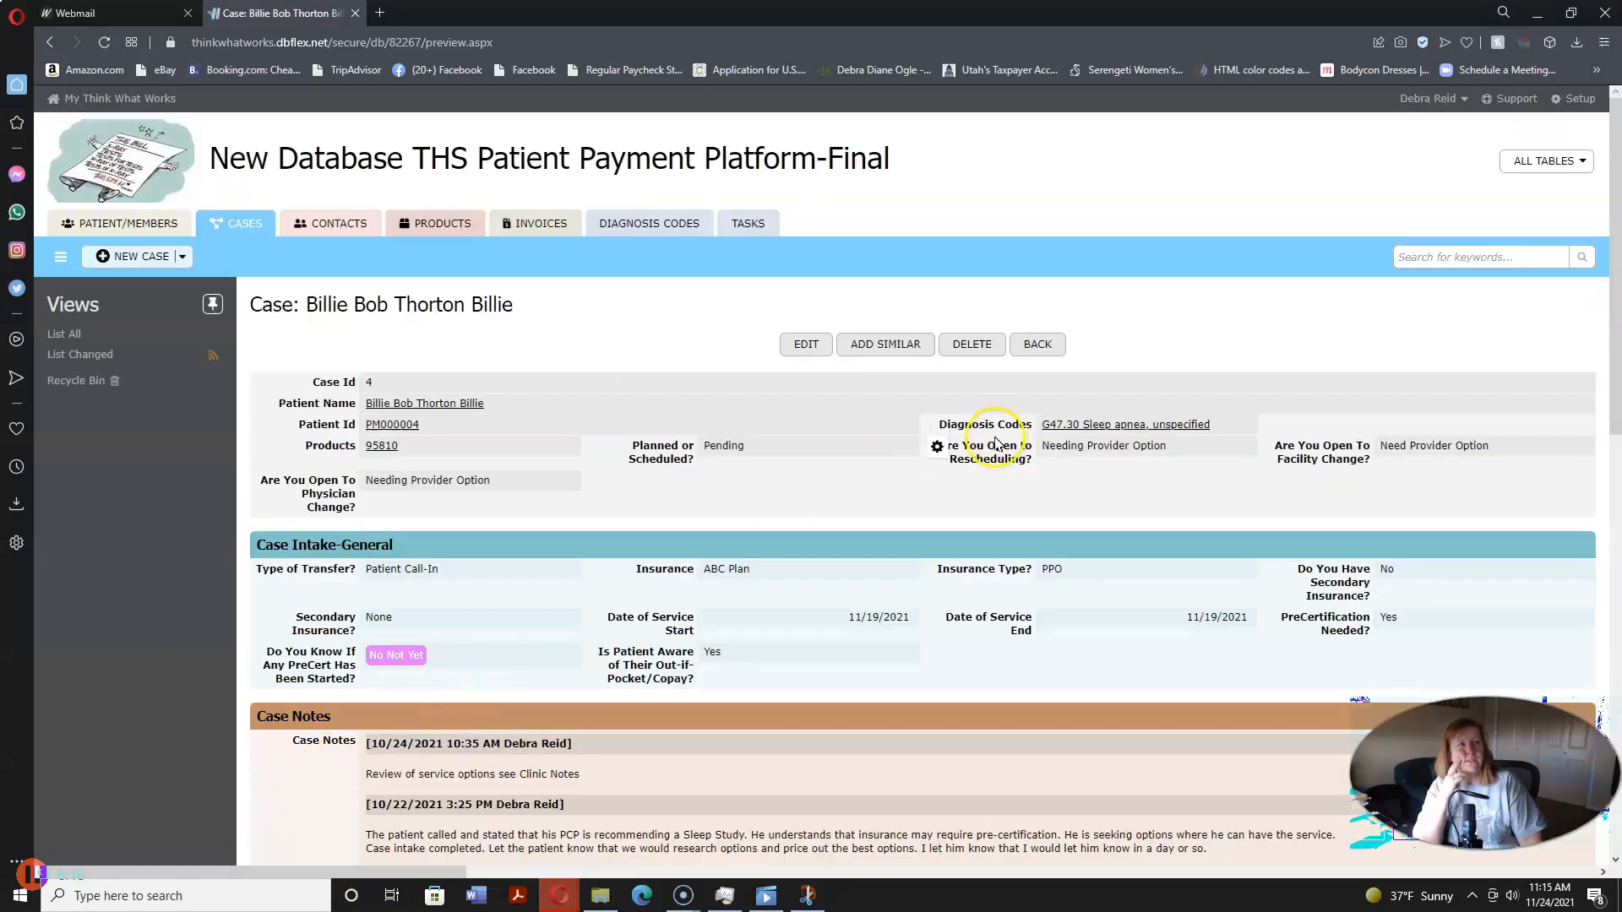
scroll(1586, 283, down, 3)
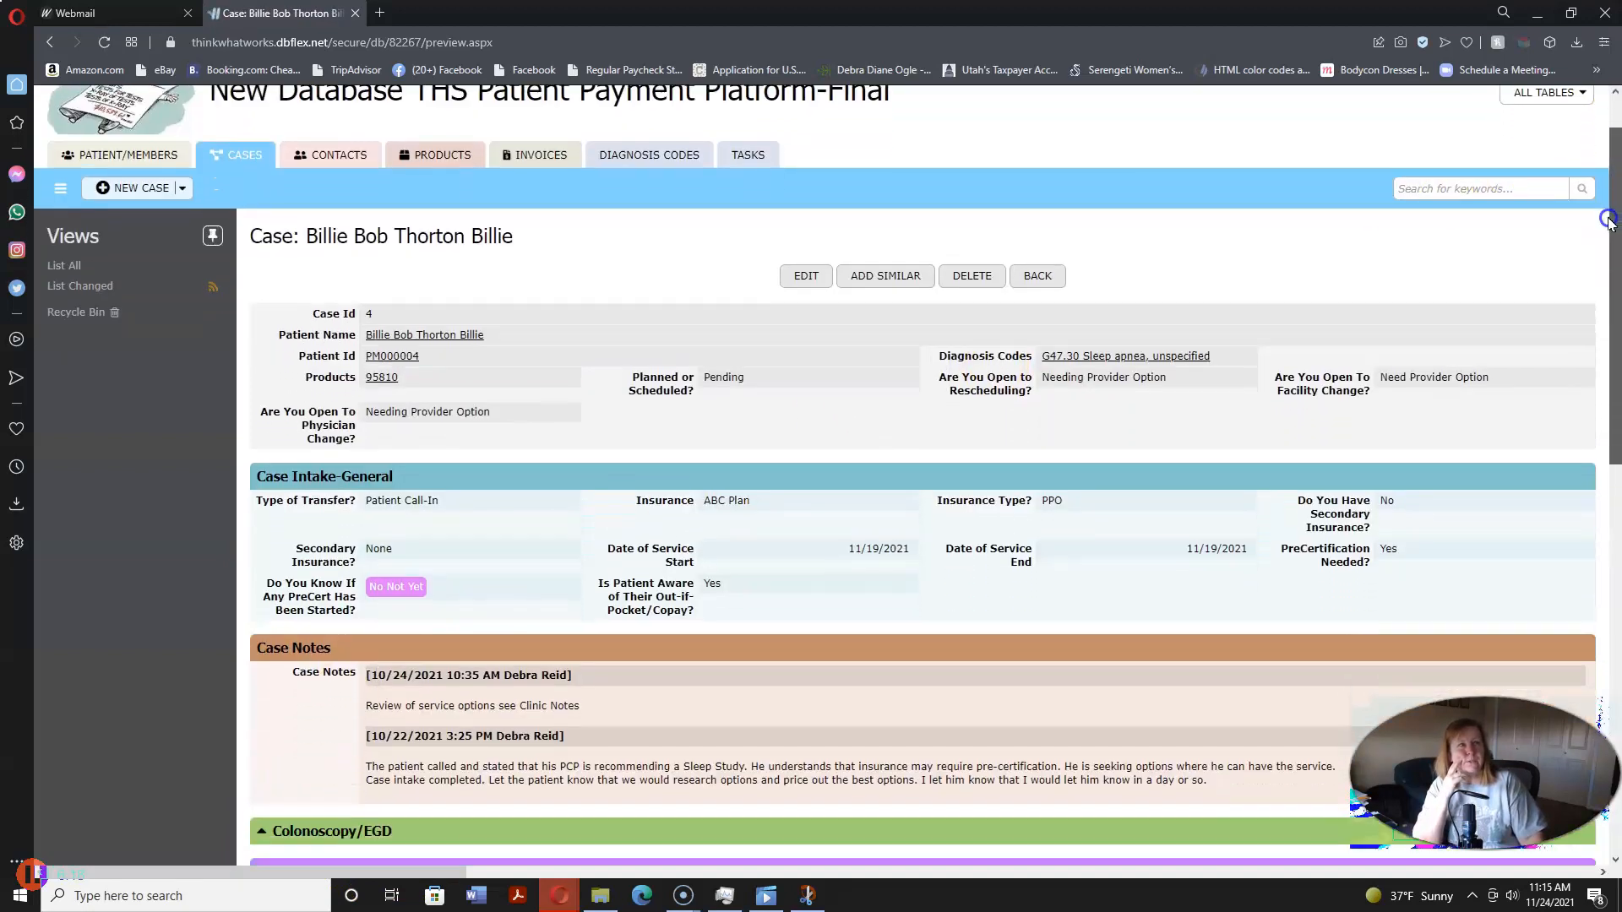
drag(1586, 281, 1595, 593)
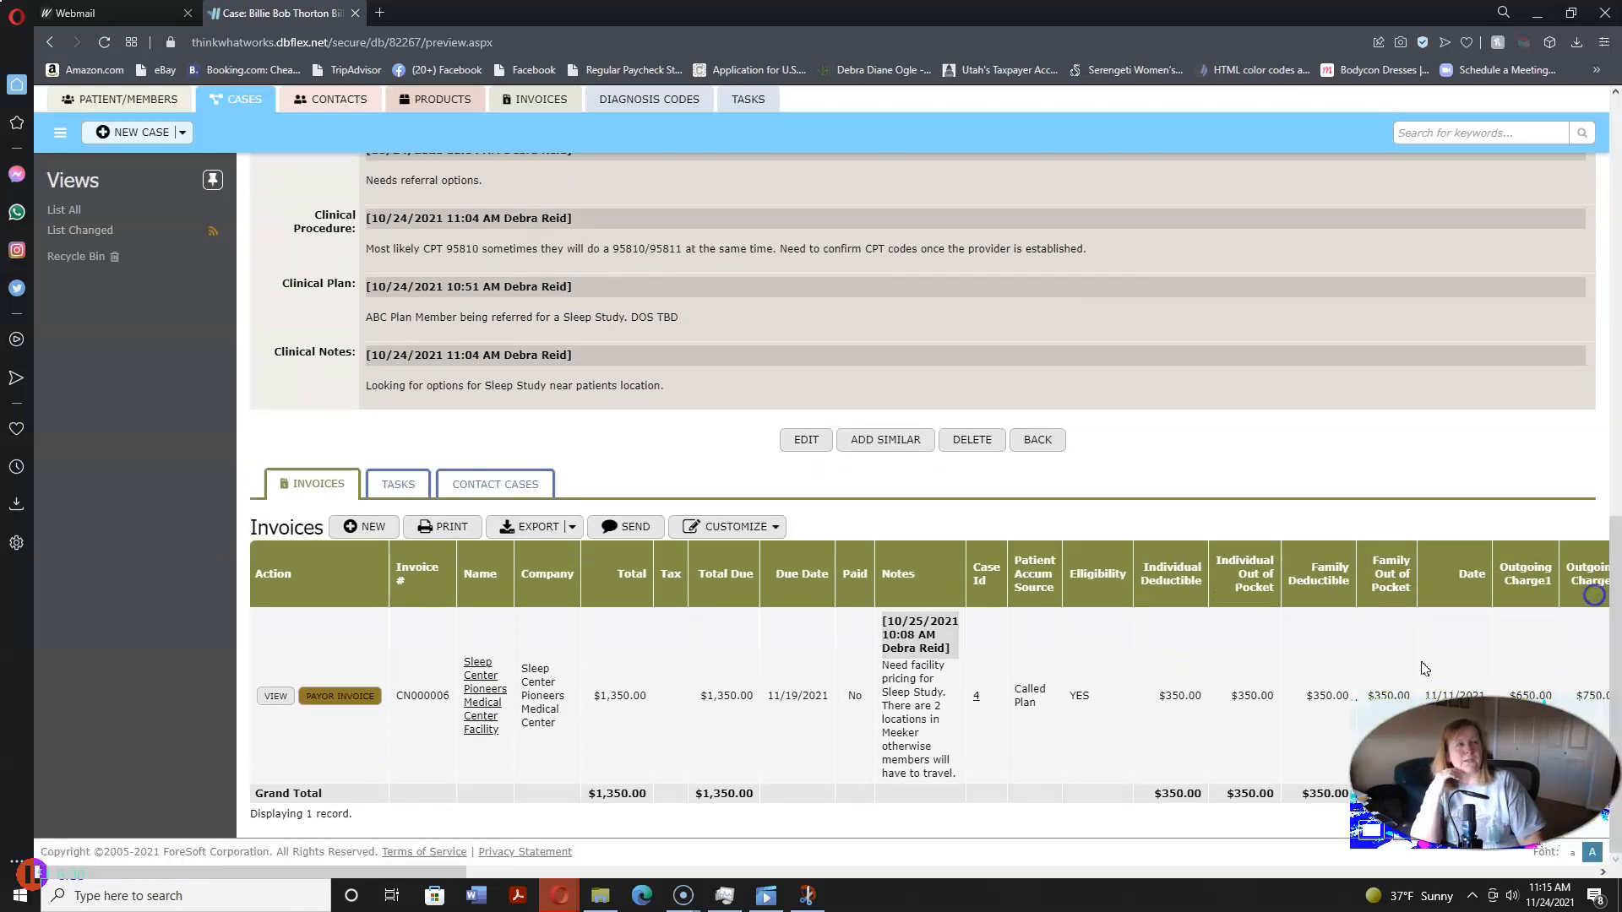
Step: Open the case's Sleep Center Pioneers Medical Center invoice and review its totals, payment history and items
click(276, 697)
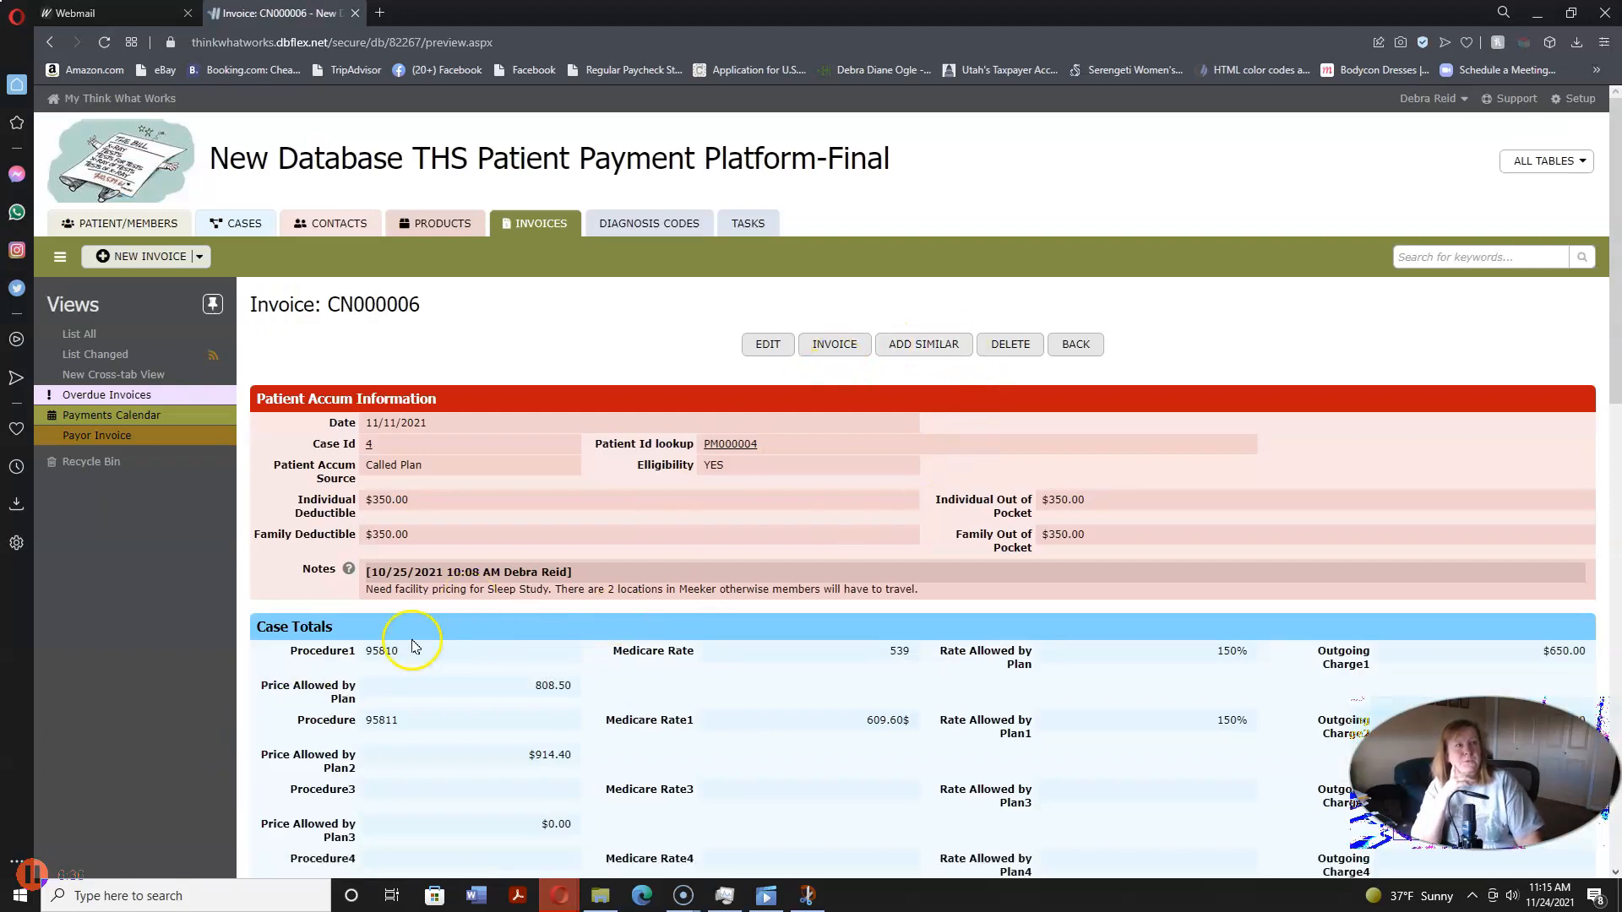
scroll(423, 636, down, 10)
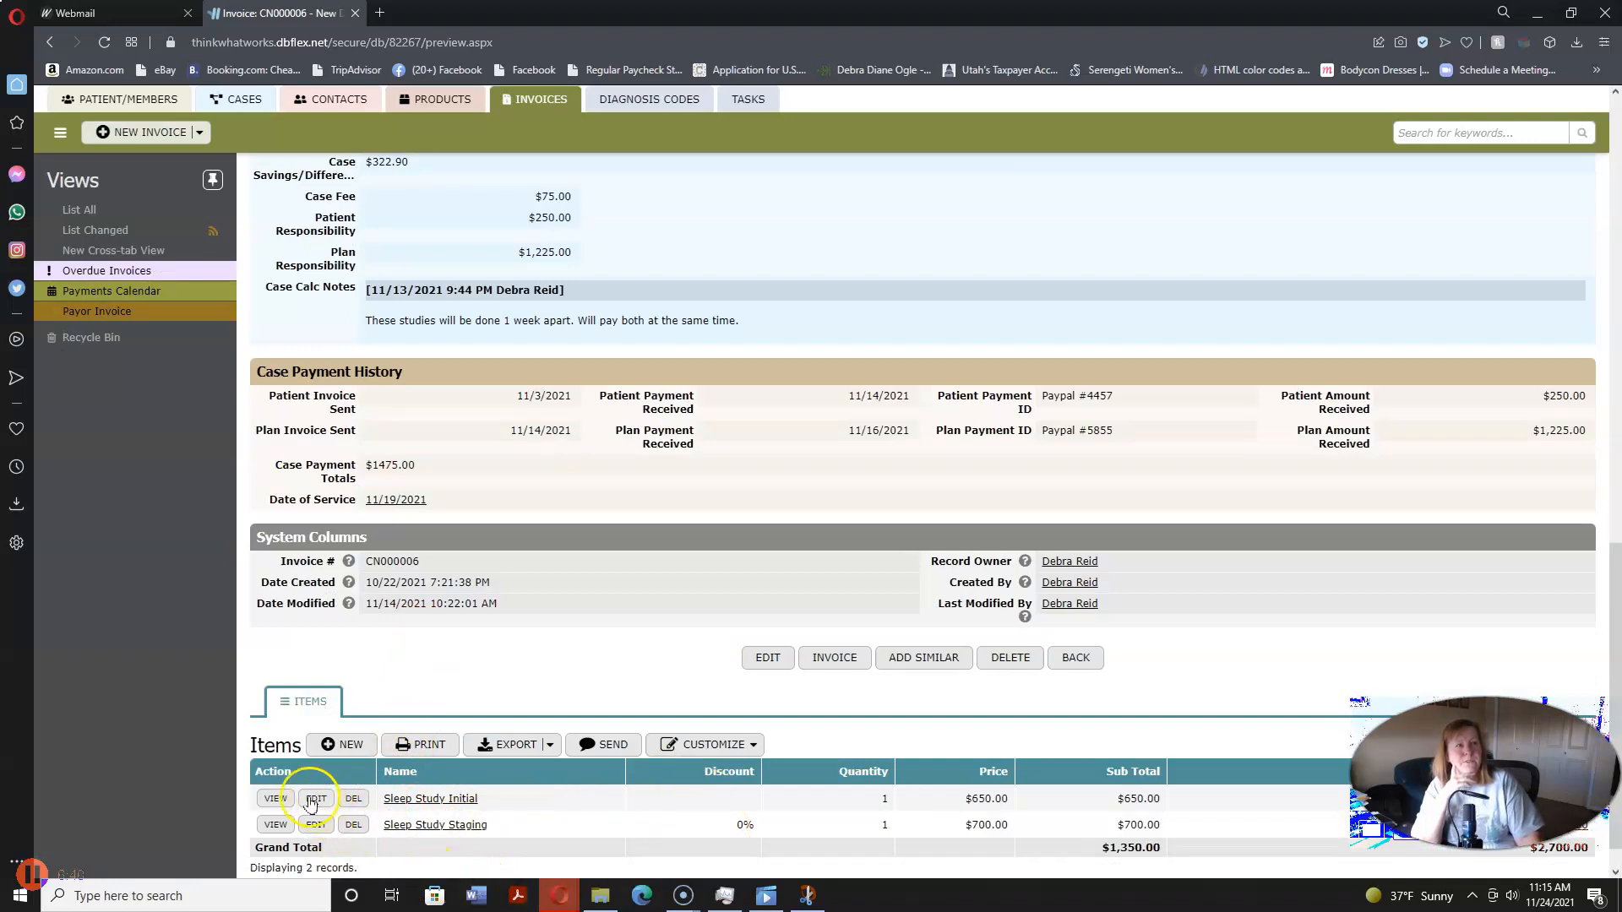
Step: Generate the invoice document from the invoice record, view the downloaded file in Word, and close it
click(834, 659)
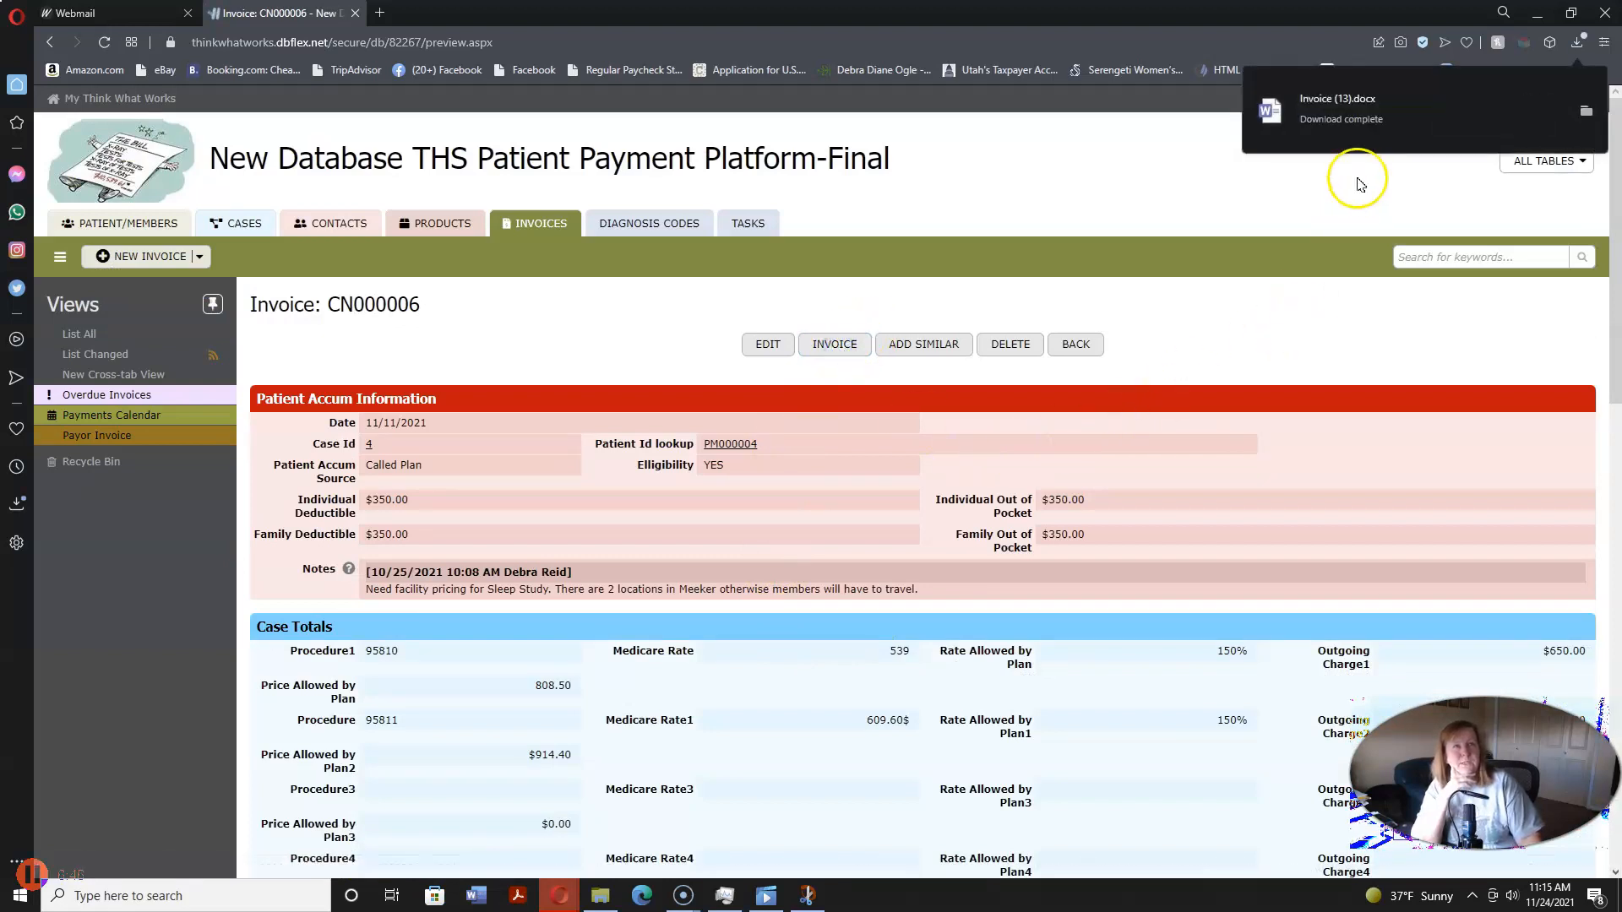
click(1339, 103)
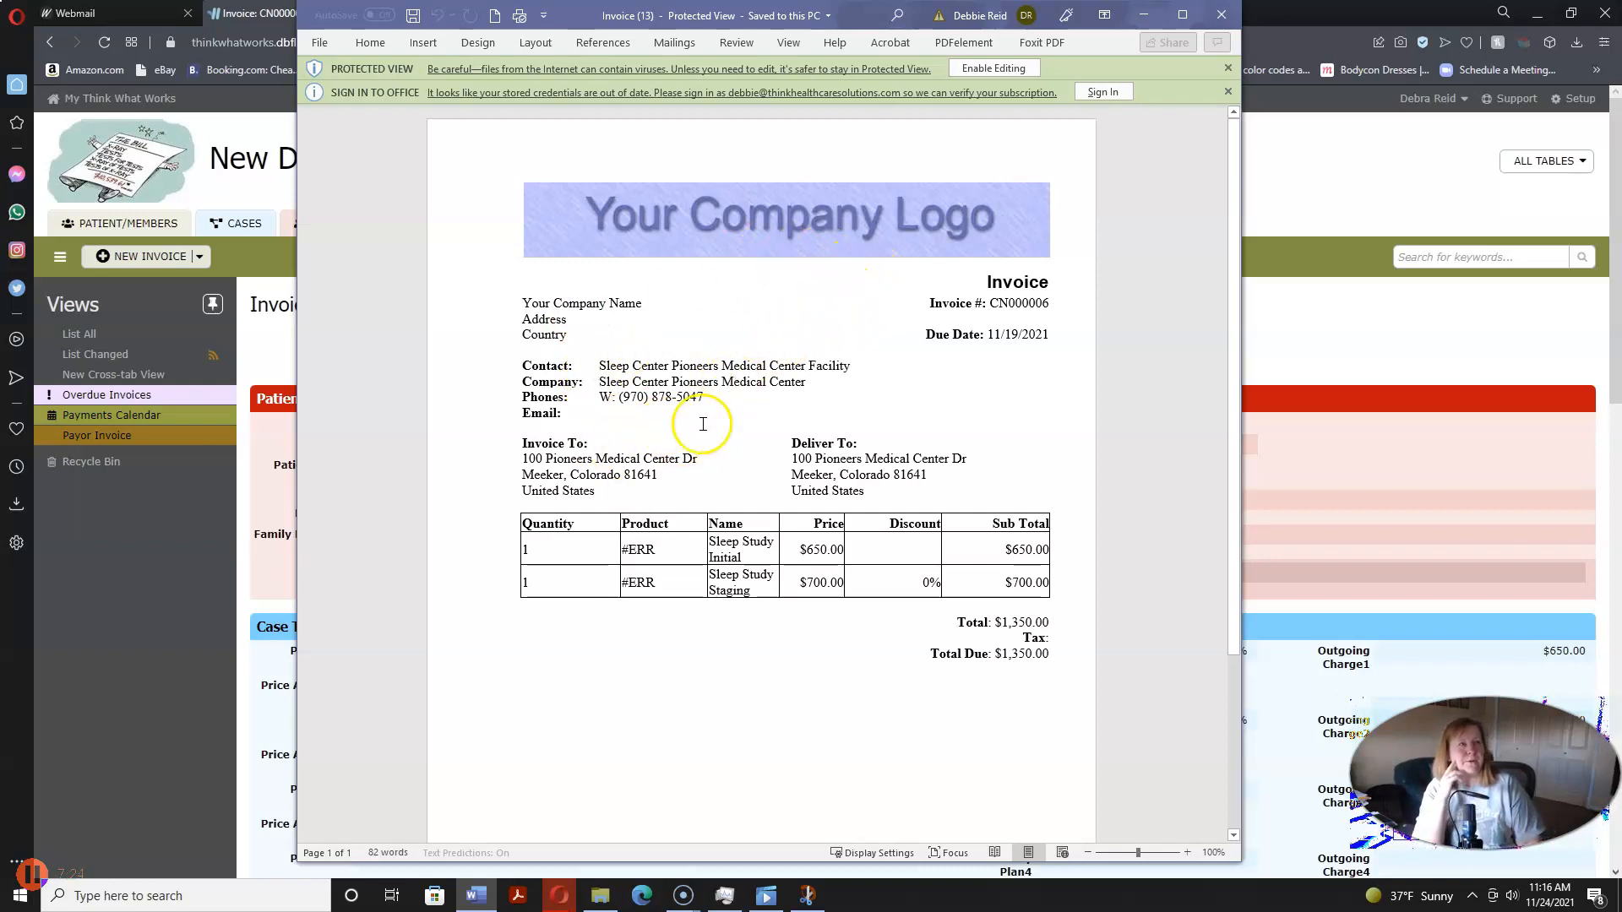
click(1221, 14)
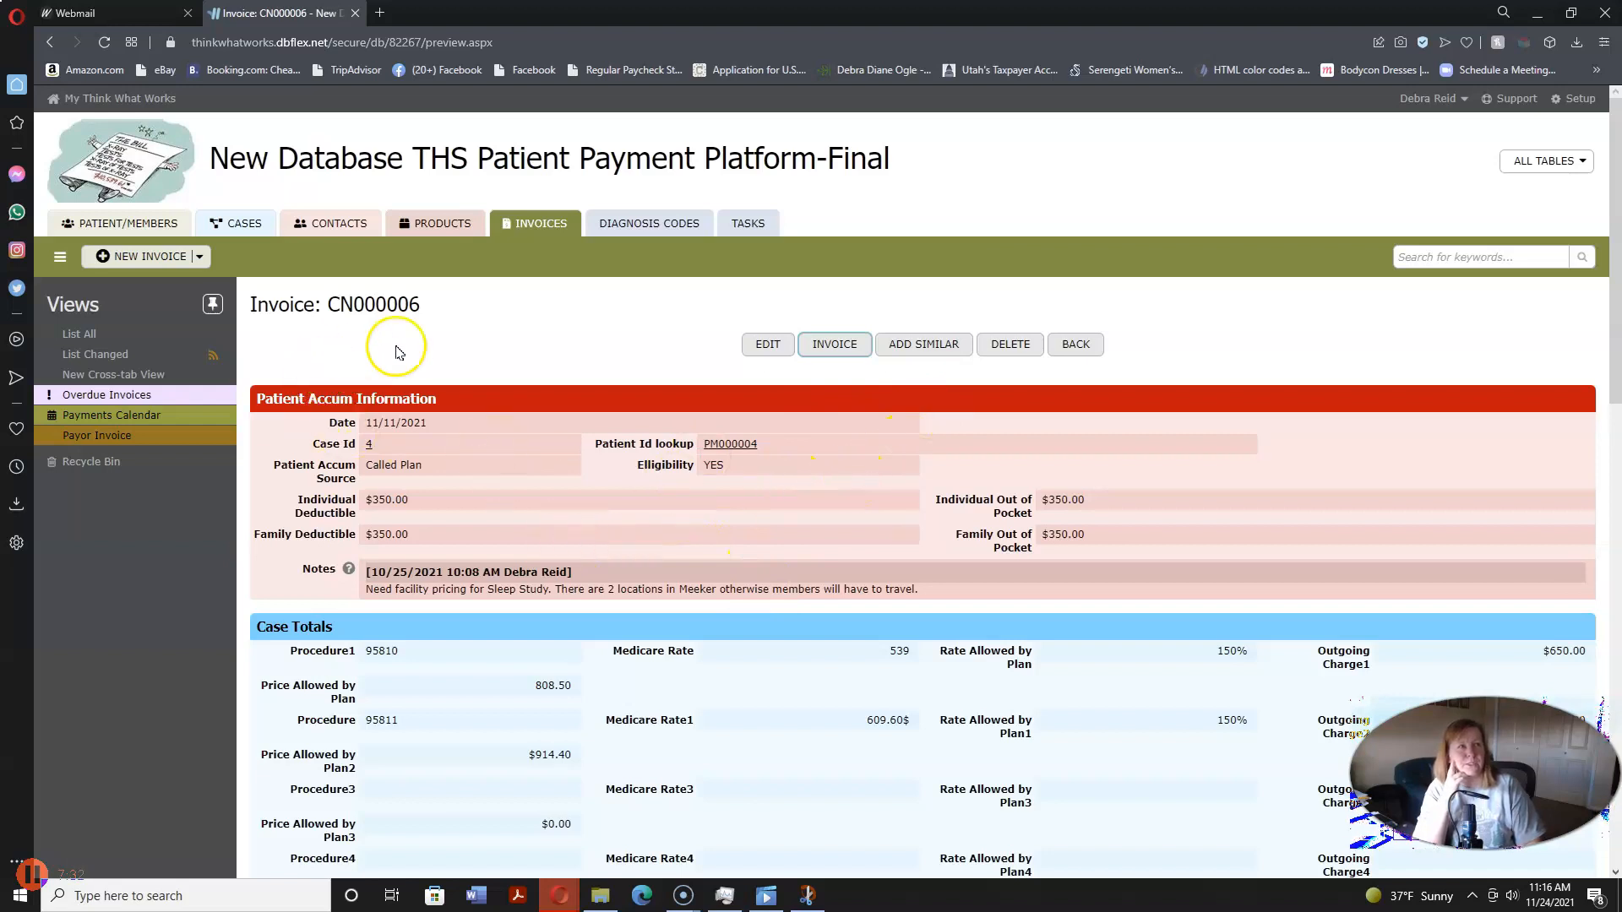
Step: Examine the invoice's case totals, payment history and the sleep study line items
scroll(668, 363, down, 10)
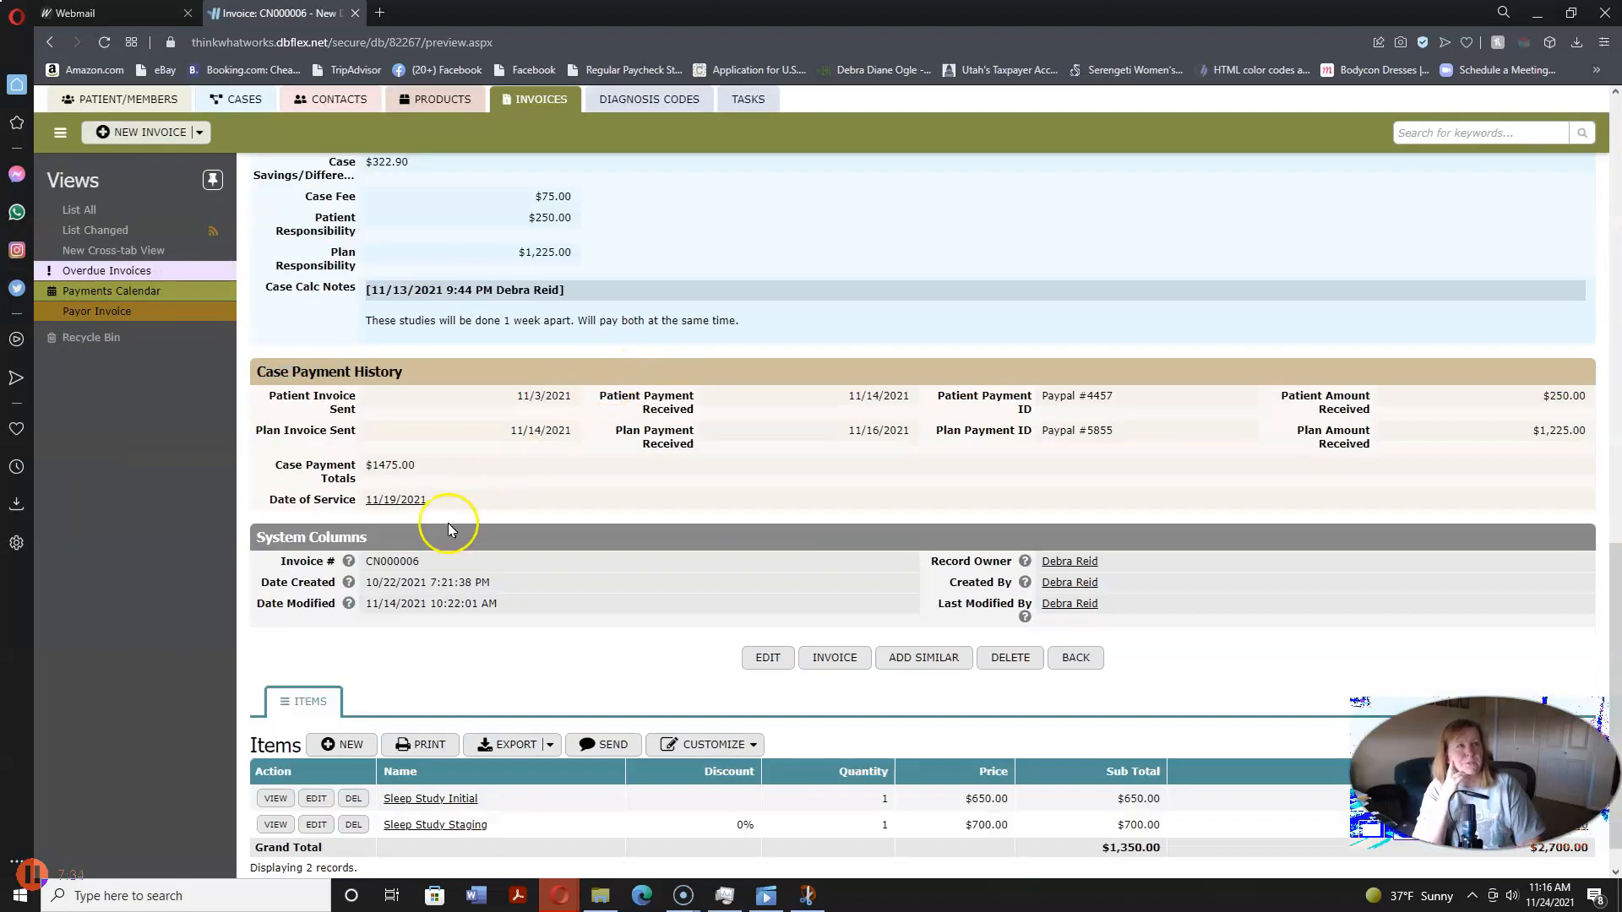
scroll(545, 676, down, 1)
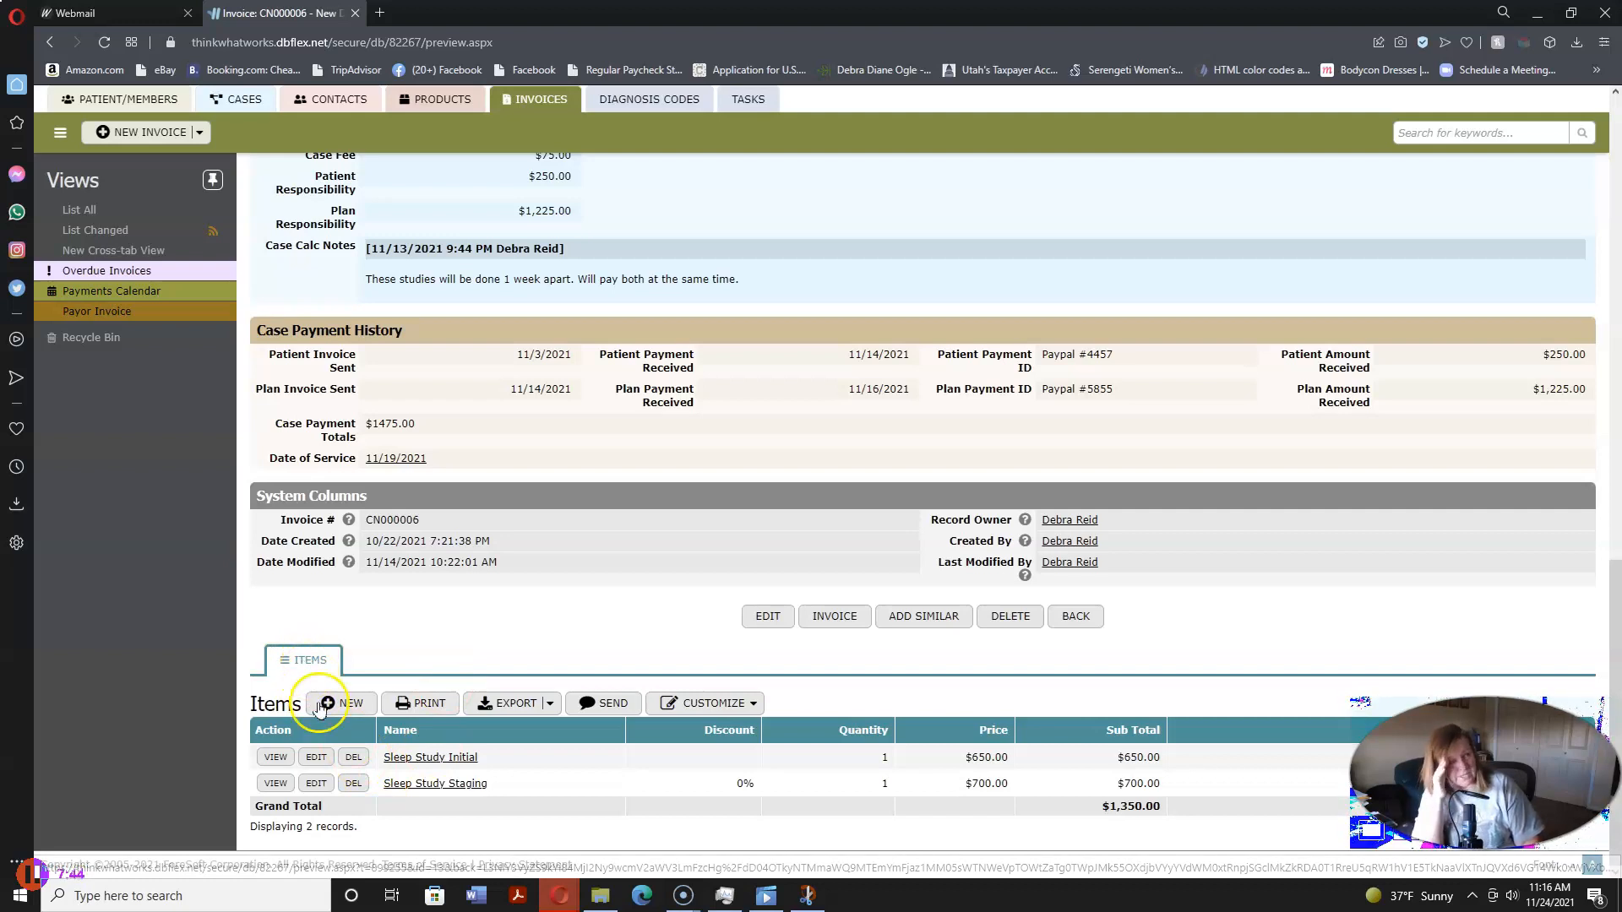
click(315, 671)
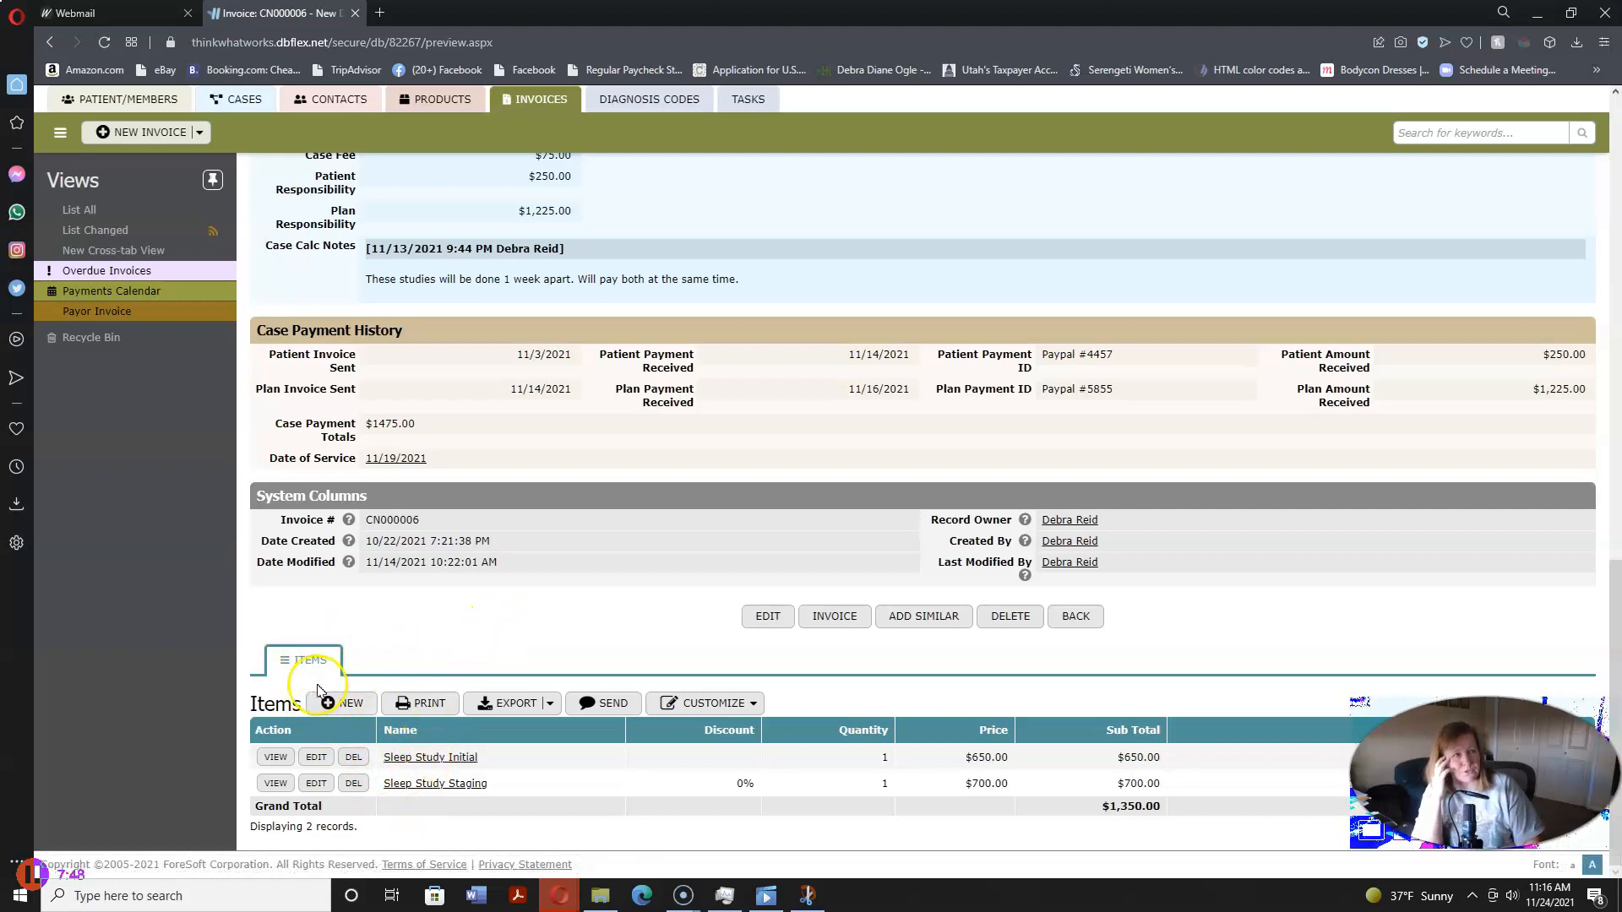
scroll(524, 597, up, 15)
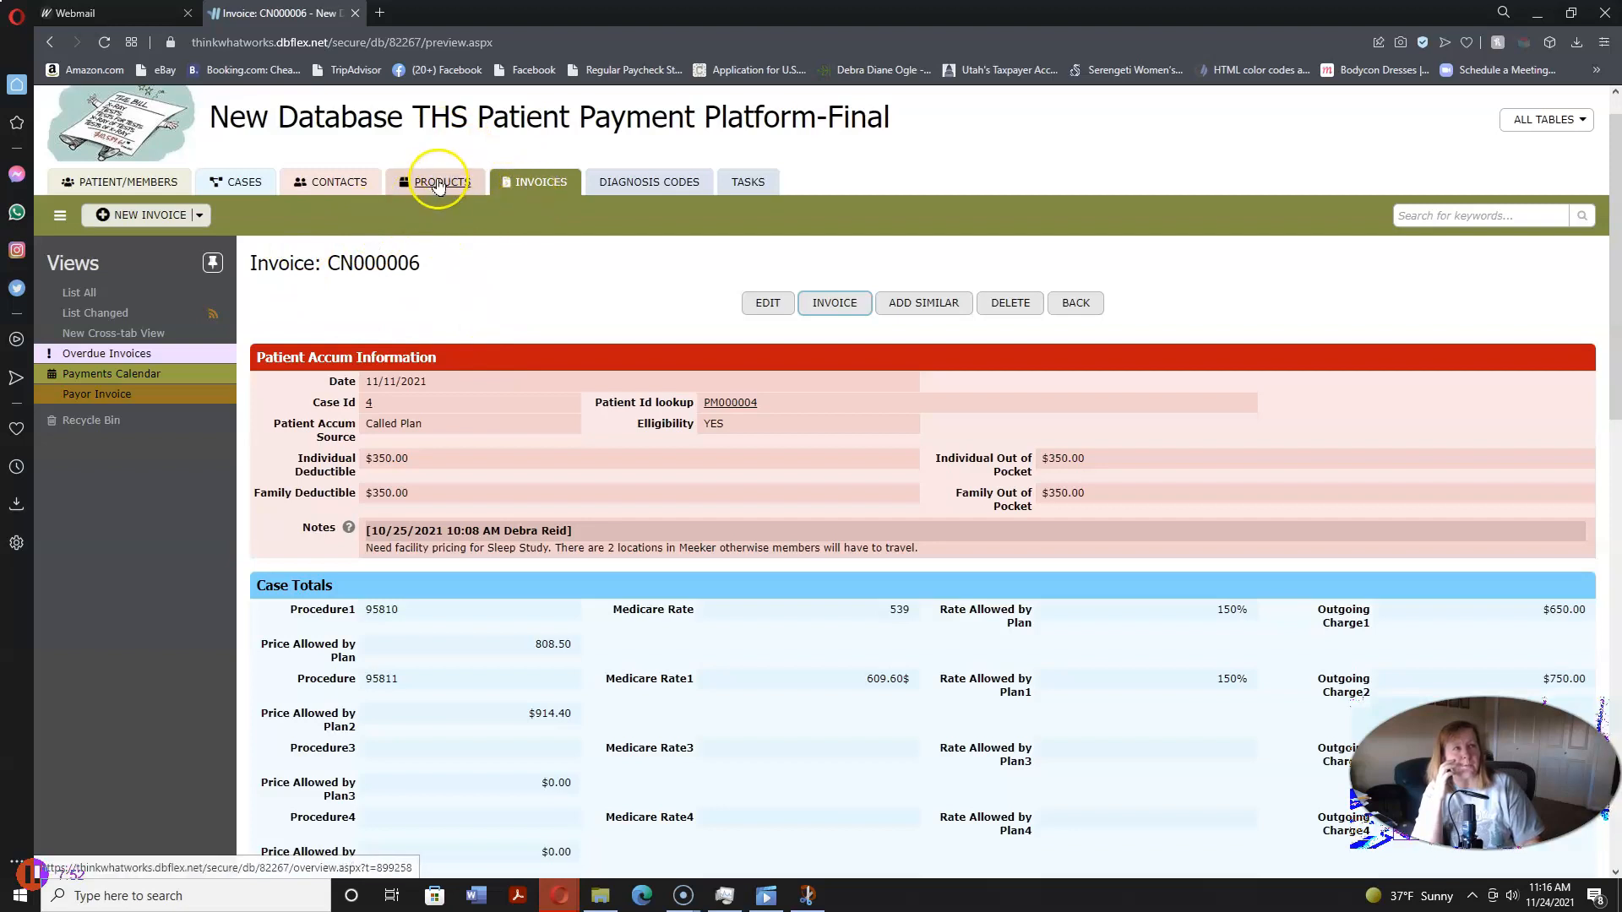
scroll(436, 400, down, 3)
scroll(437, 400, down, 10)
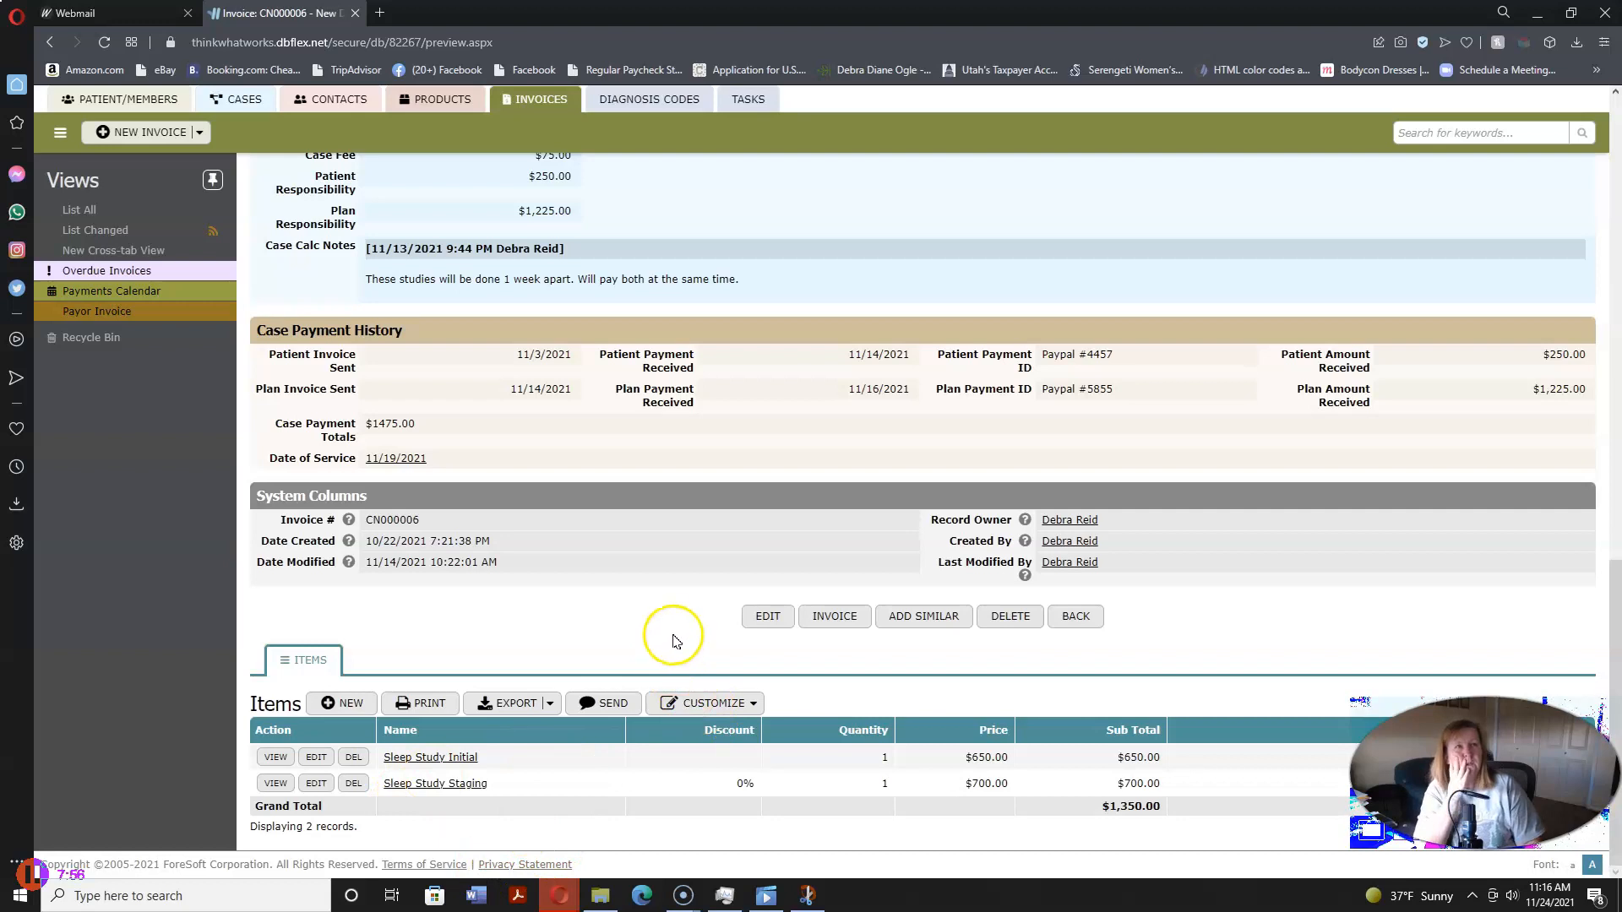
scroll(529, 645, up, 6)
scroll(536, 689, down, 6)
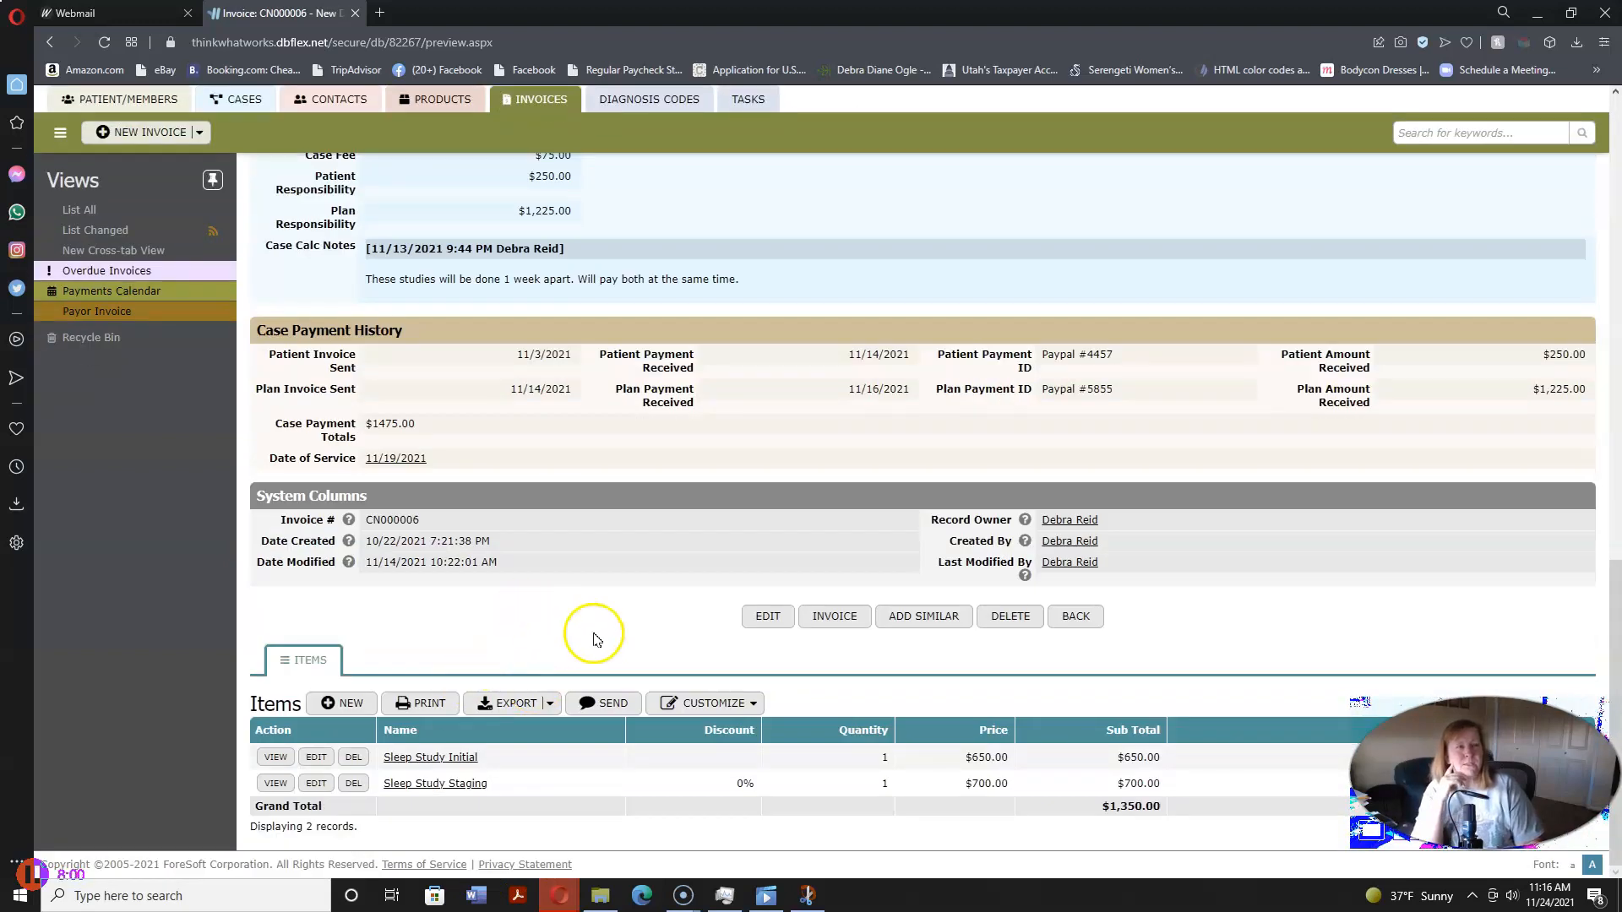
Step: Open the first patient in the patient list for editing, review the patient's details and intake notes, and save the record
scroll(598, 621, up, 15)
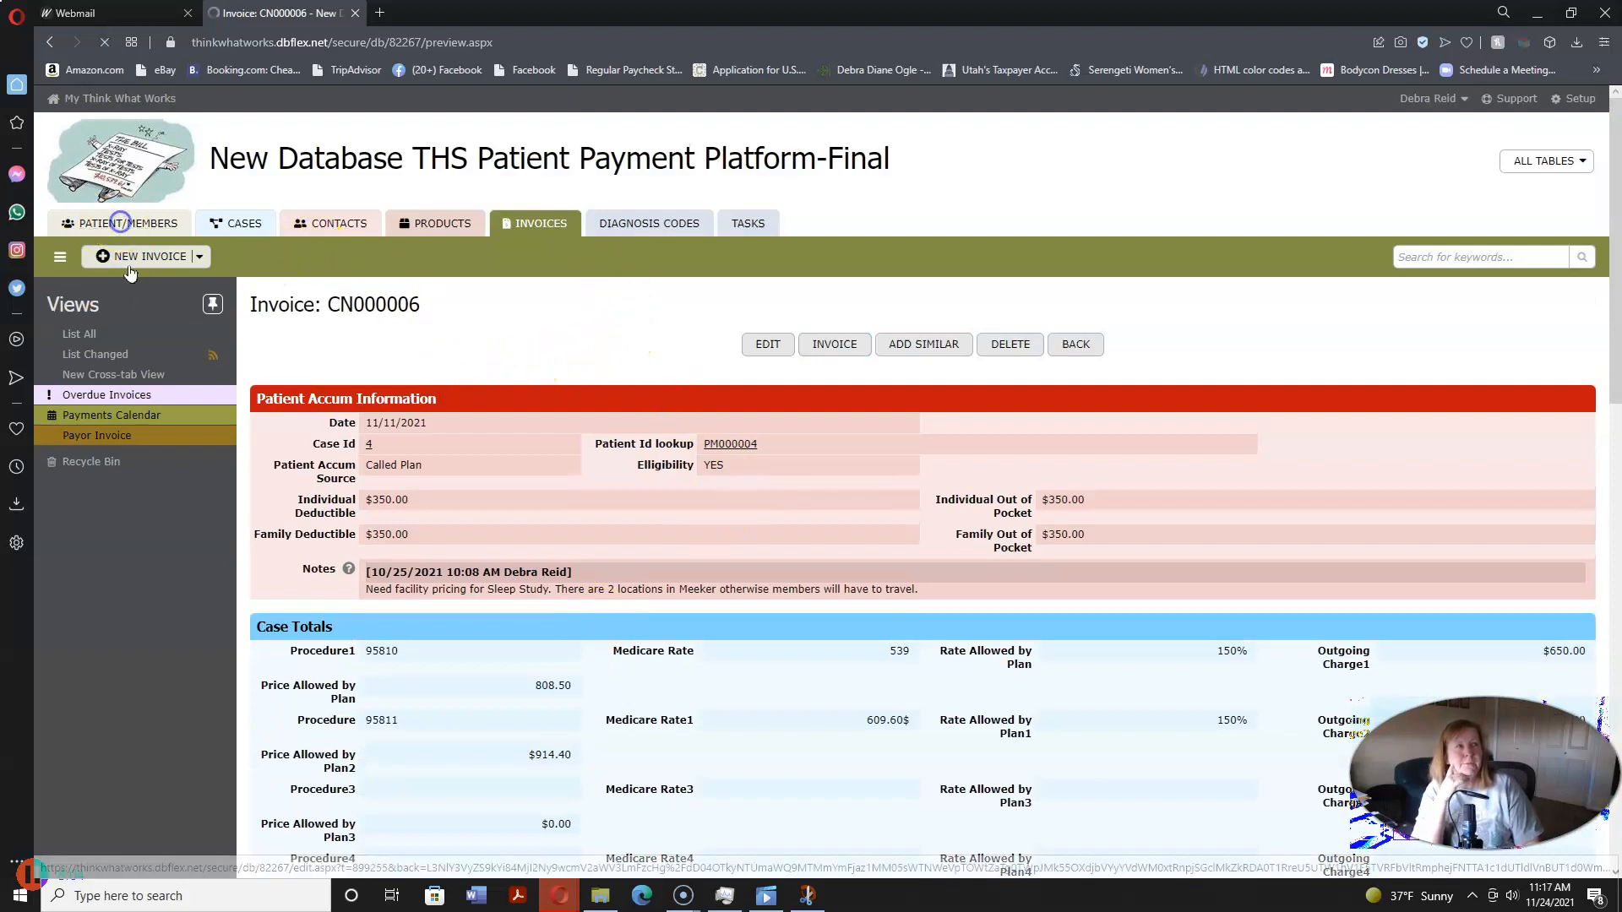
click(123, 223)
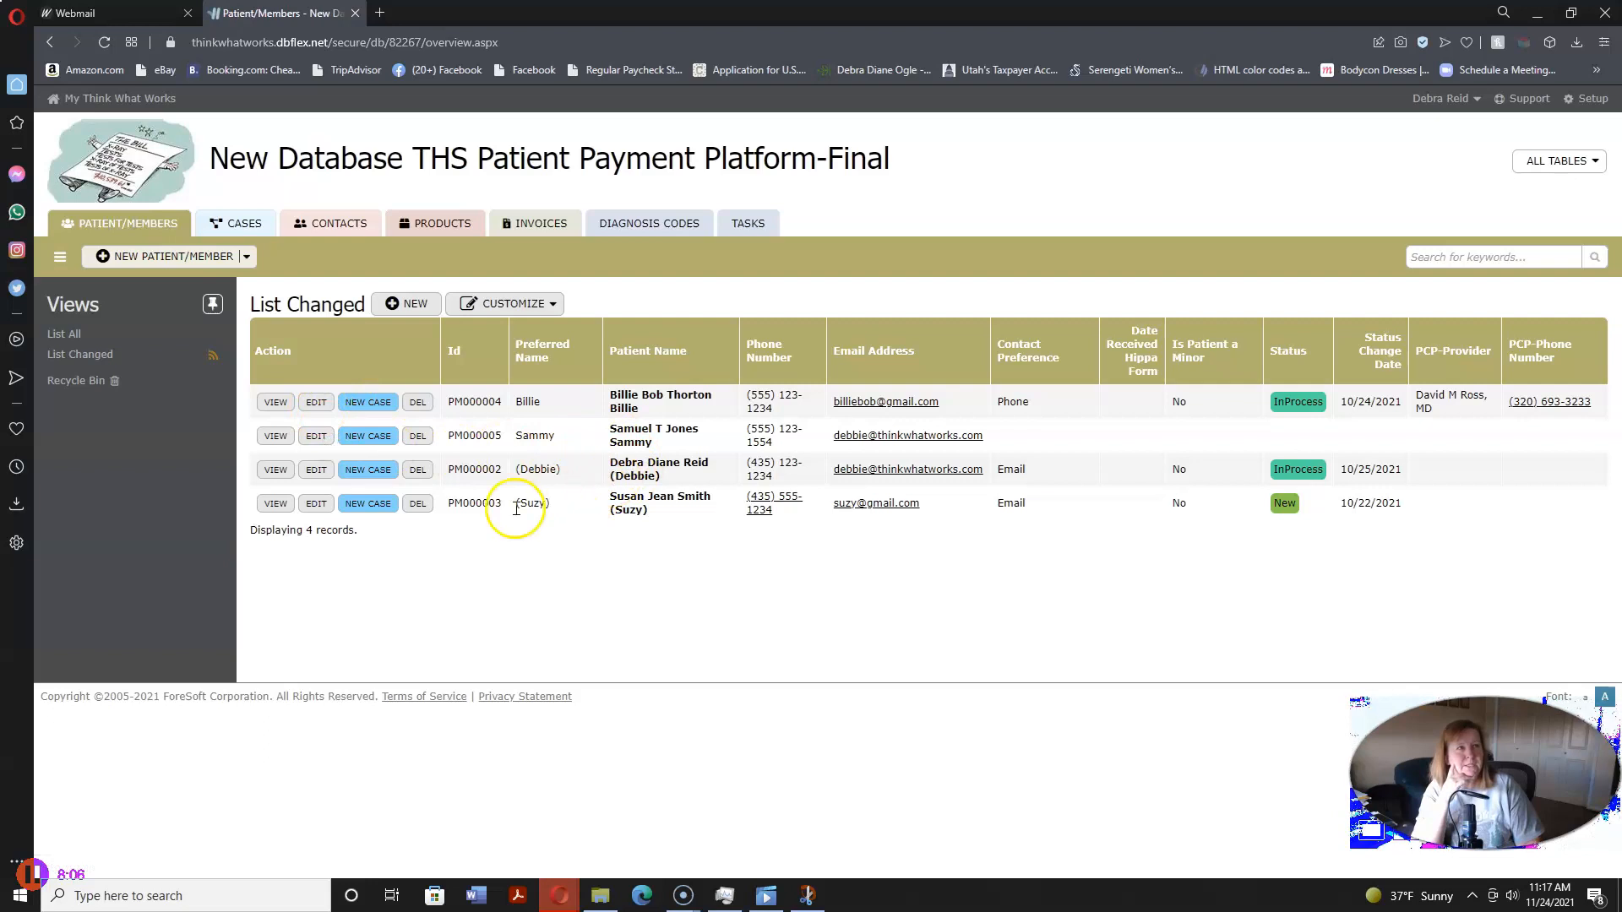
click(314, 403)
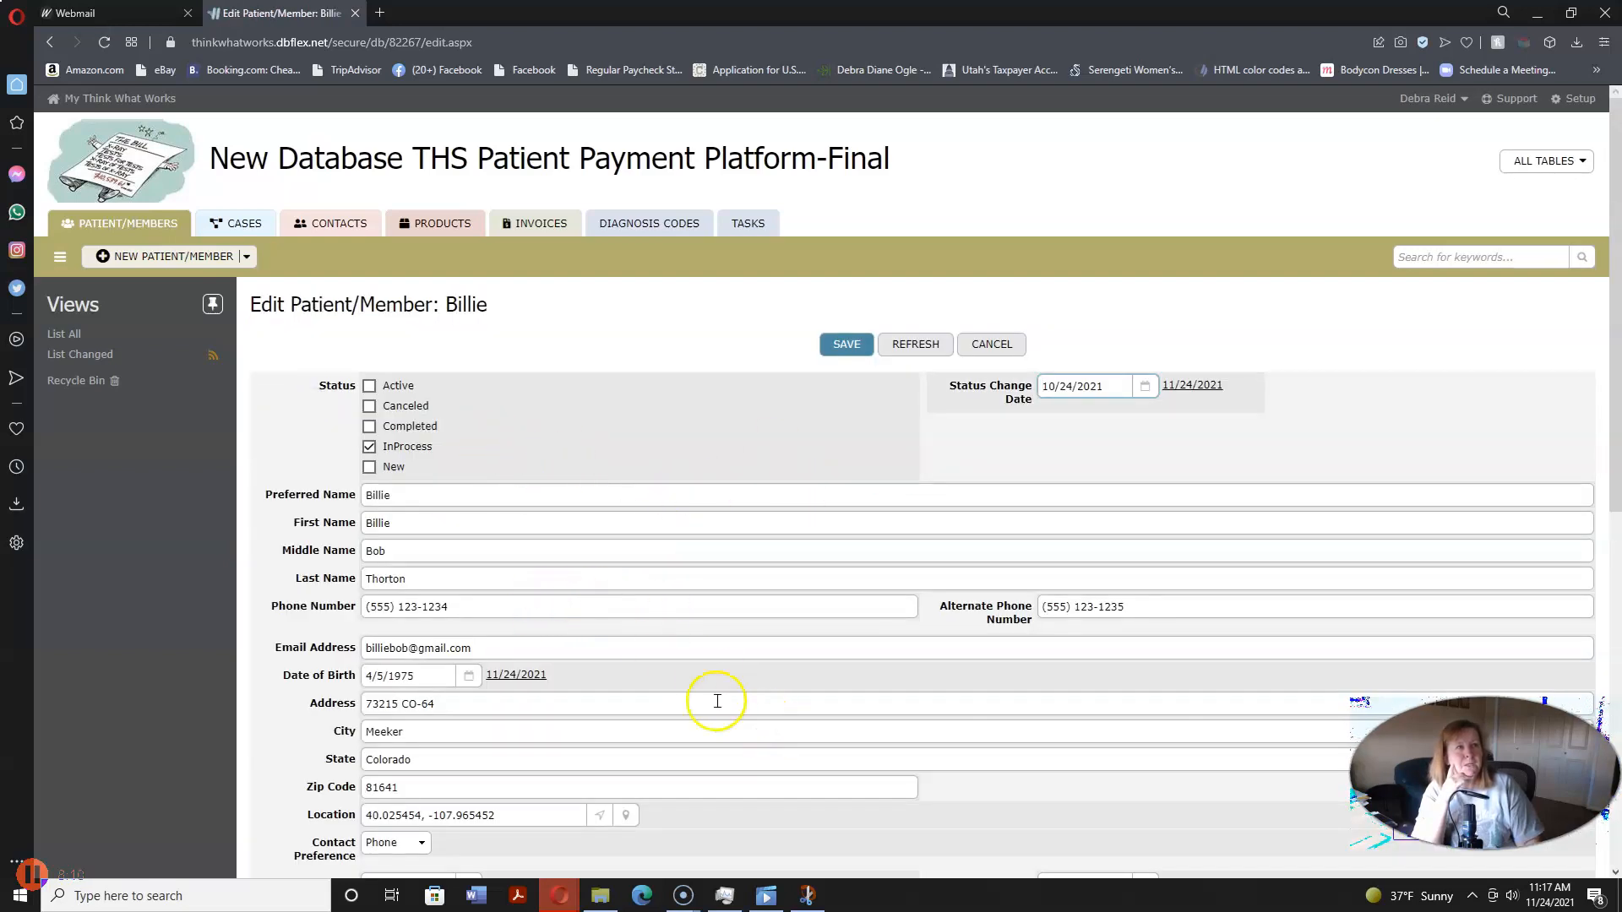
scroll(712, 659, down, 8)
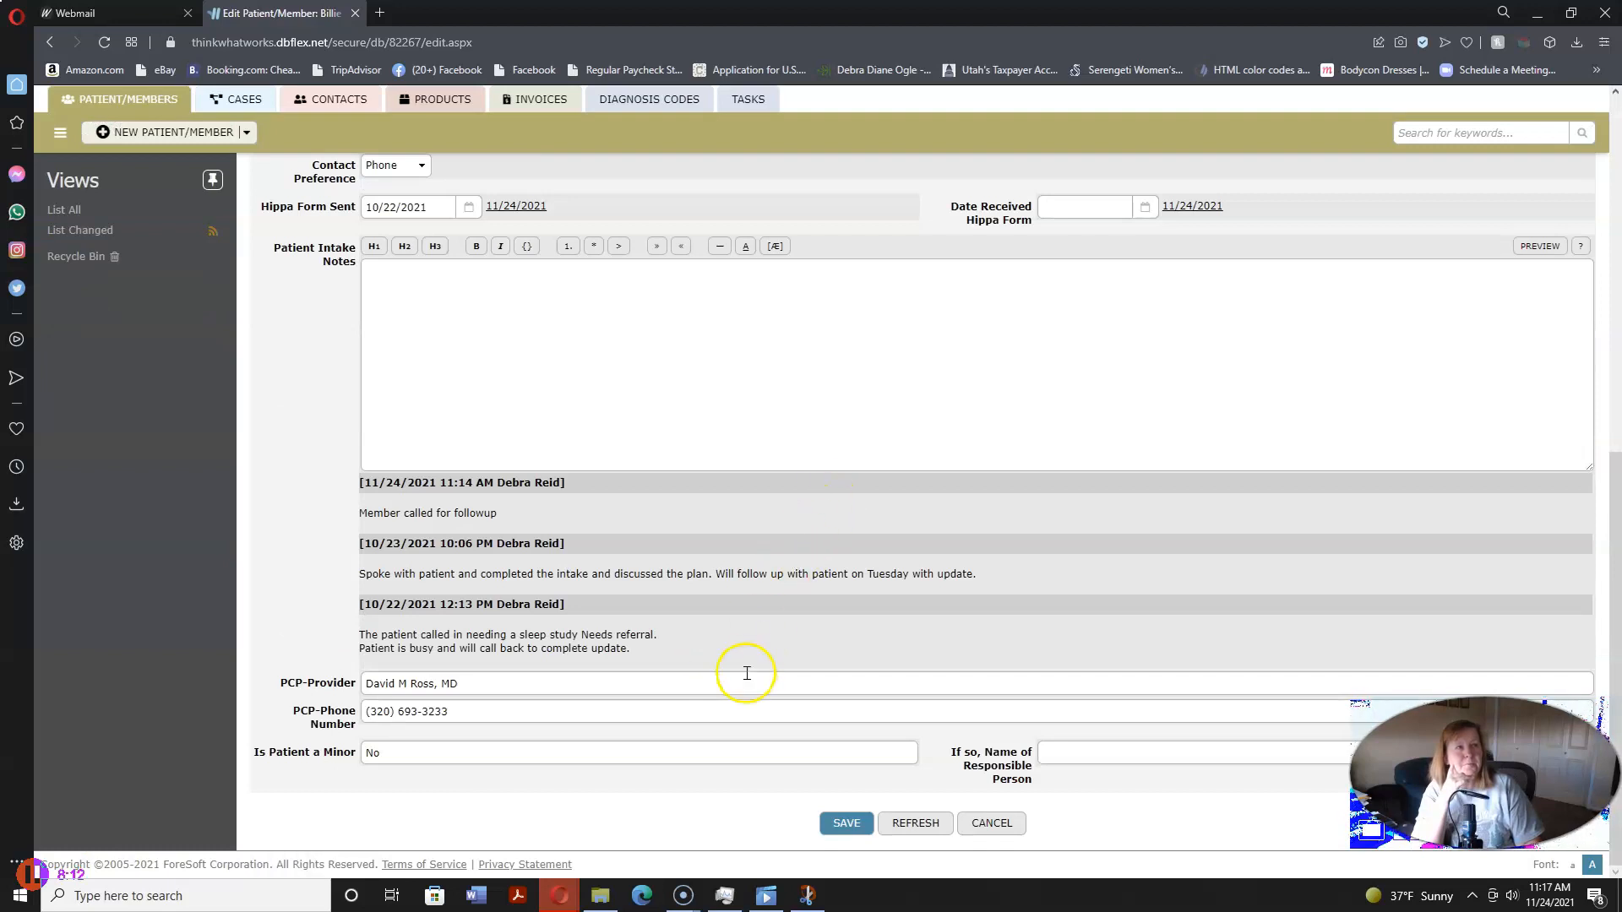
click(837, 822)
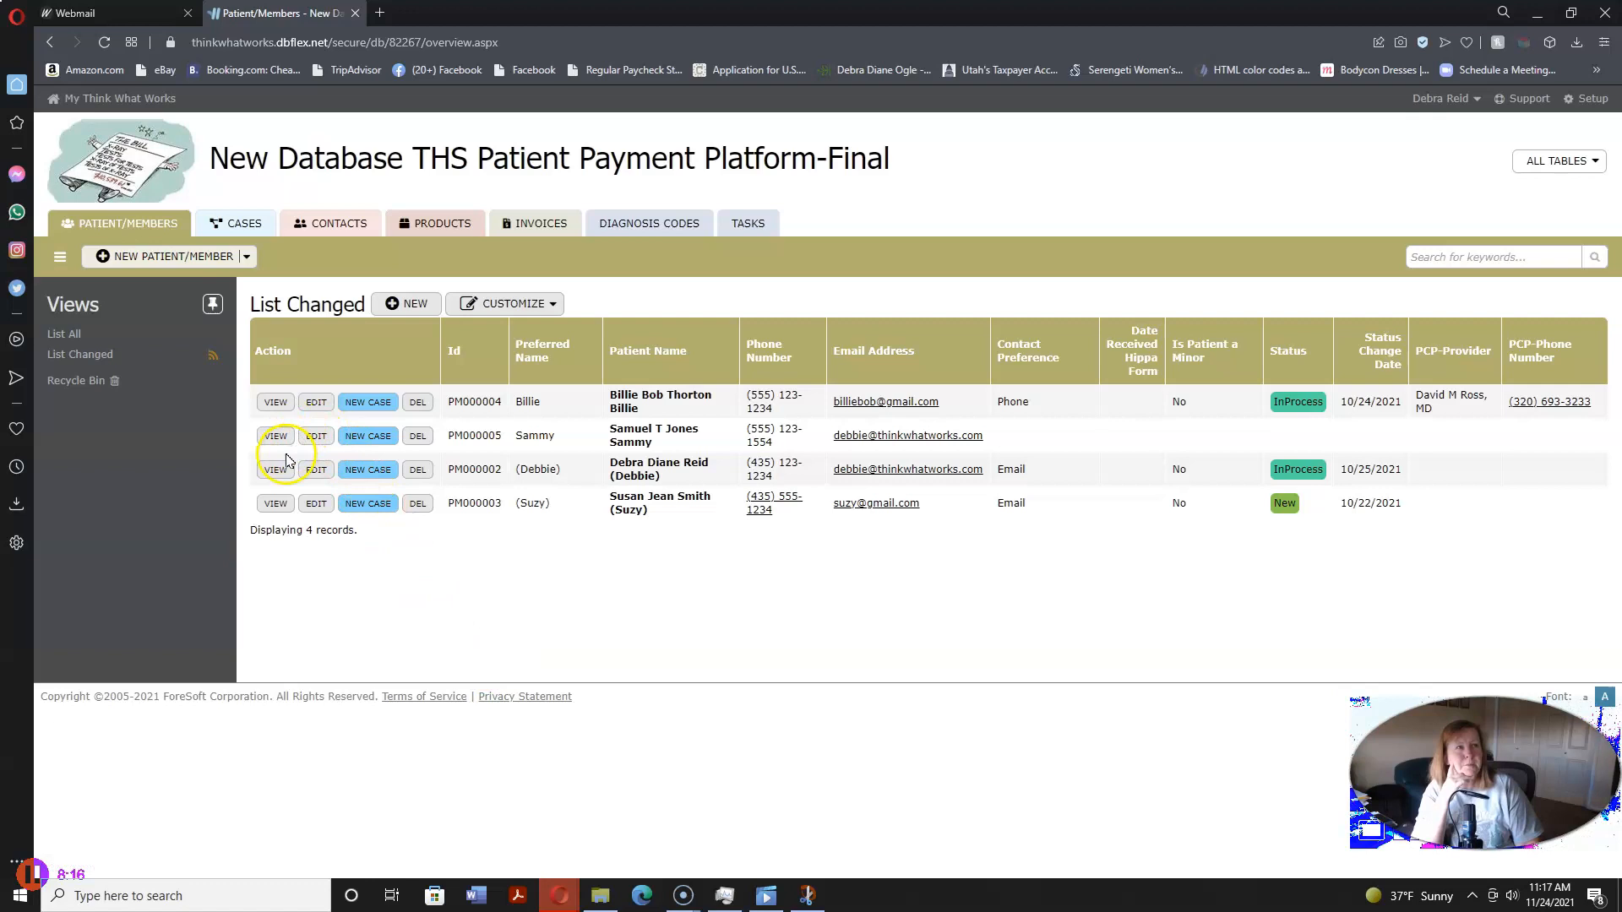
Step: View the same patient's record, start a new case from its linked cases, and look over the case form
click(277, 402)
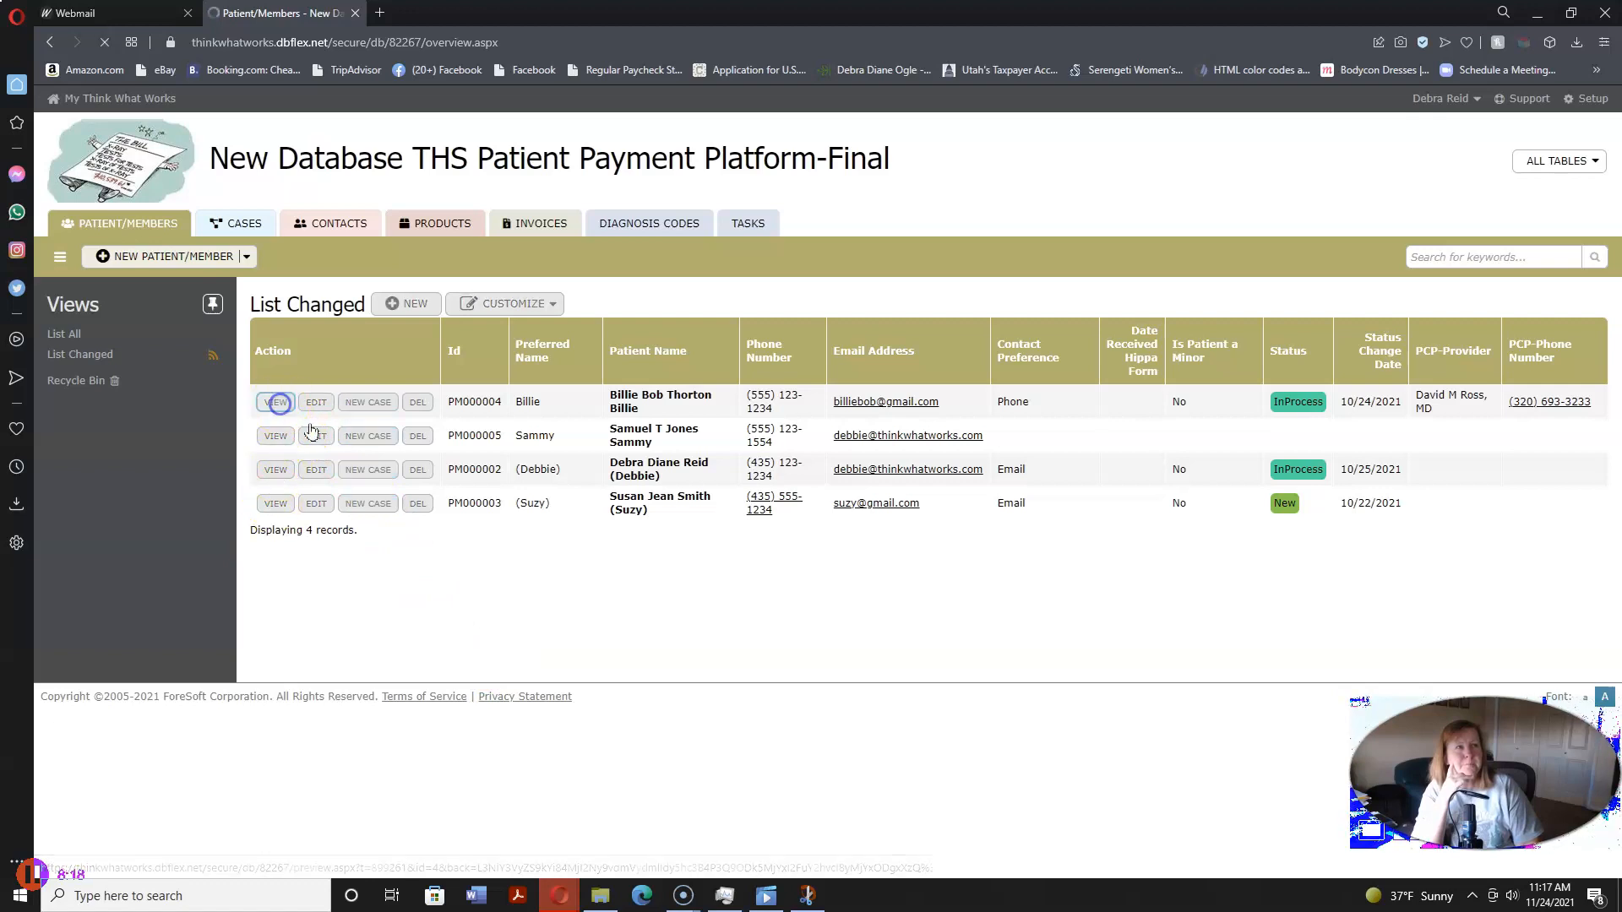
scroll(535, 554, down, 6)
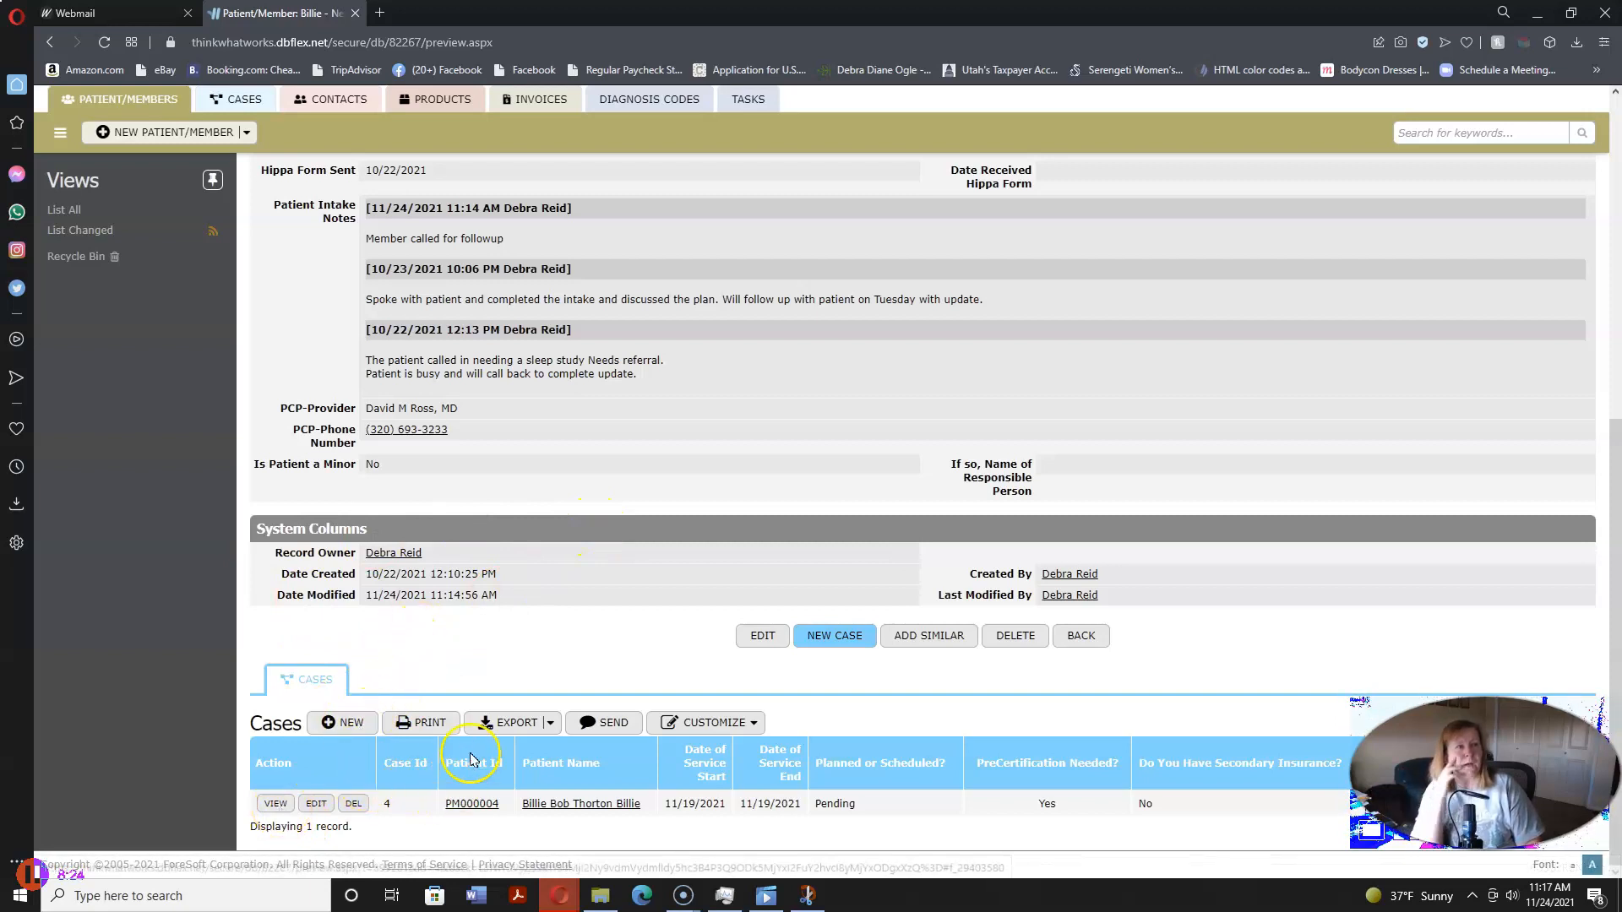
click(342, 724)
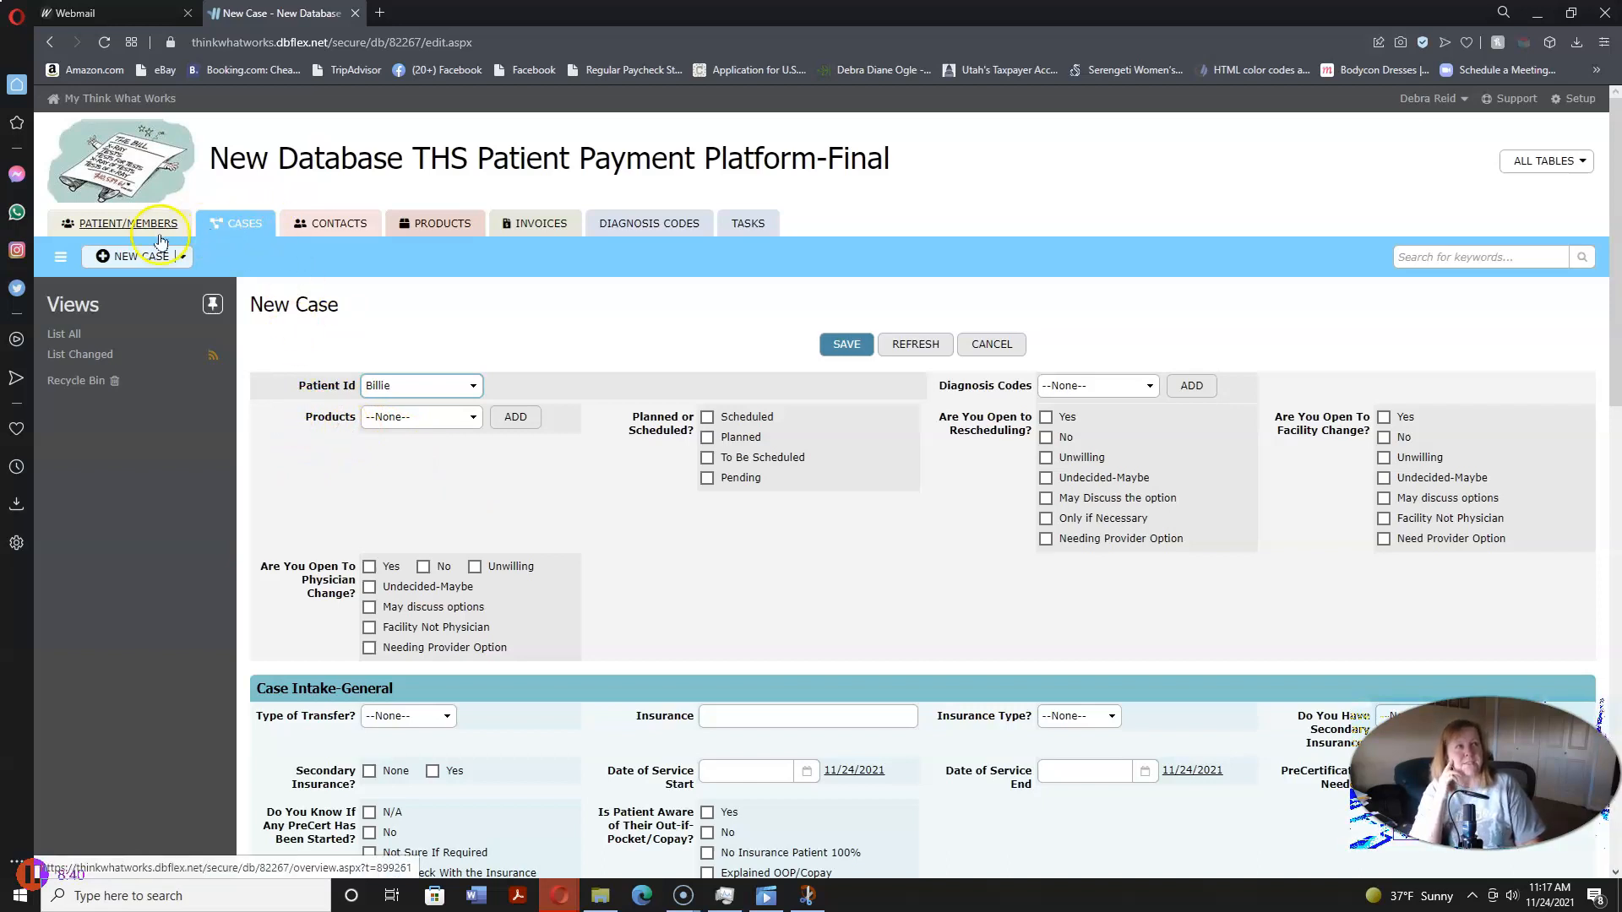
scroll(460, 601, down, 15)
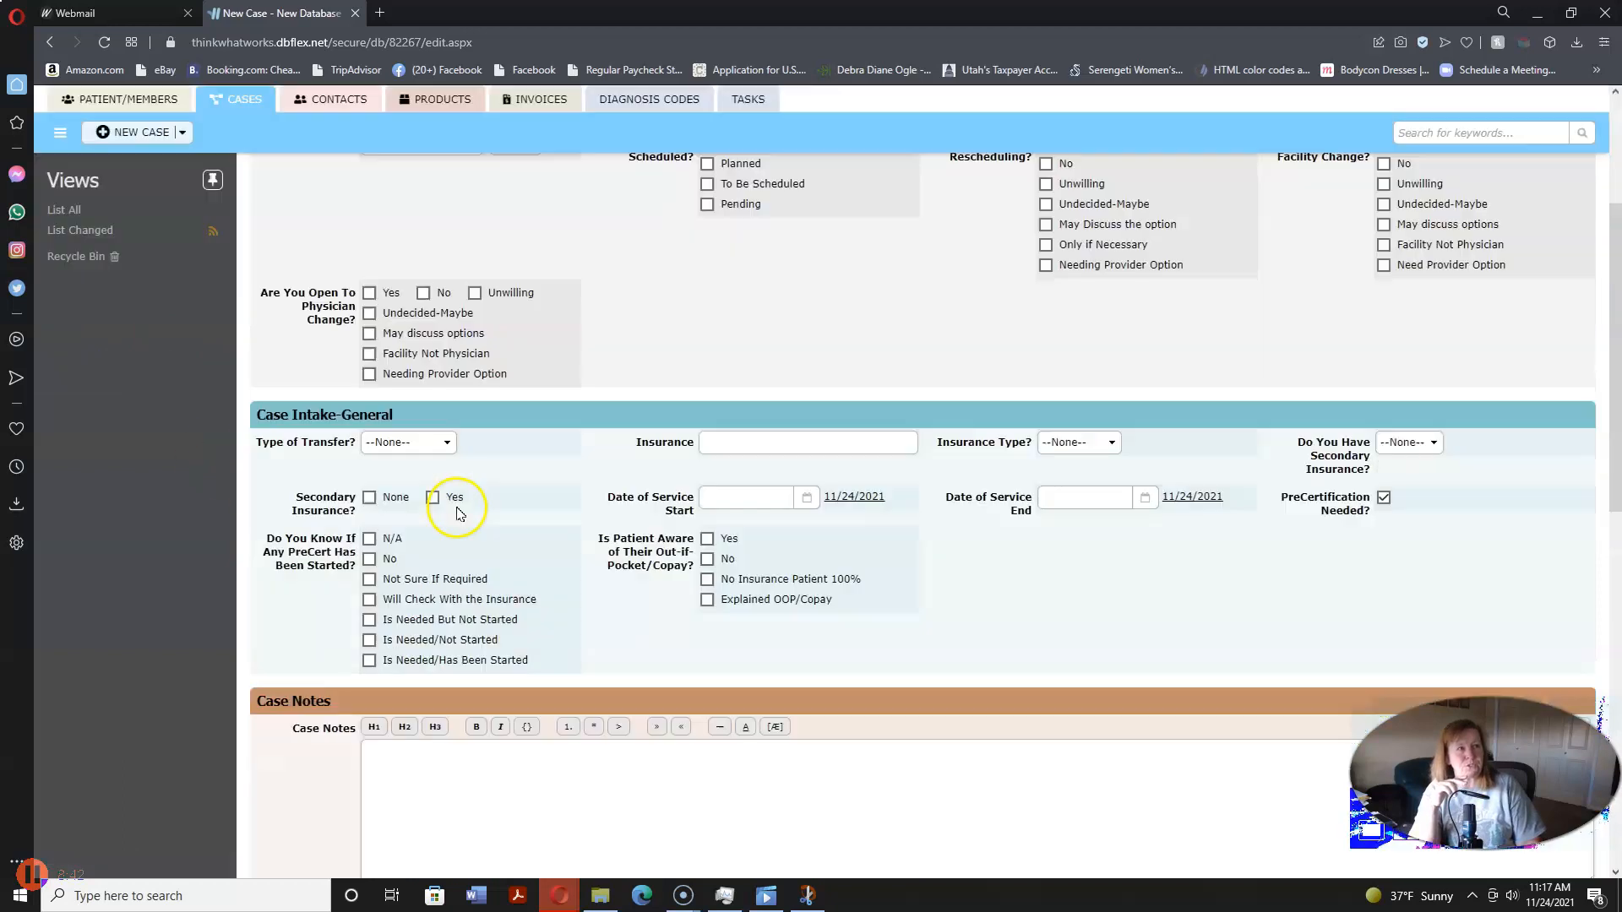
scroll(437, 591, up, 15)
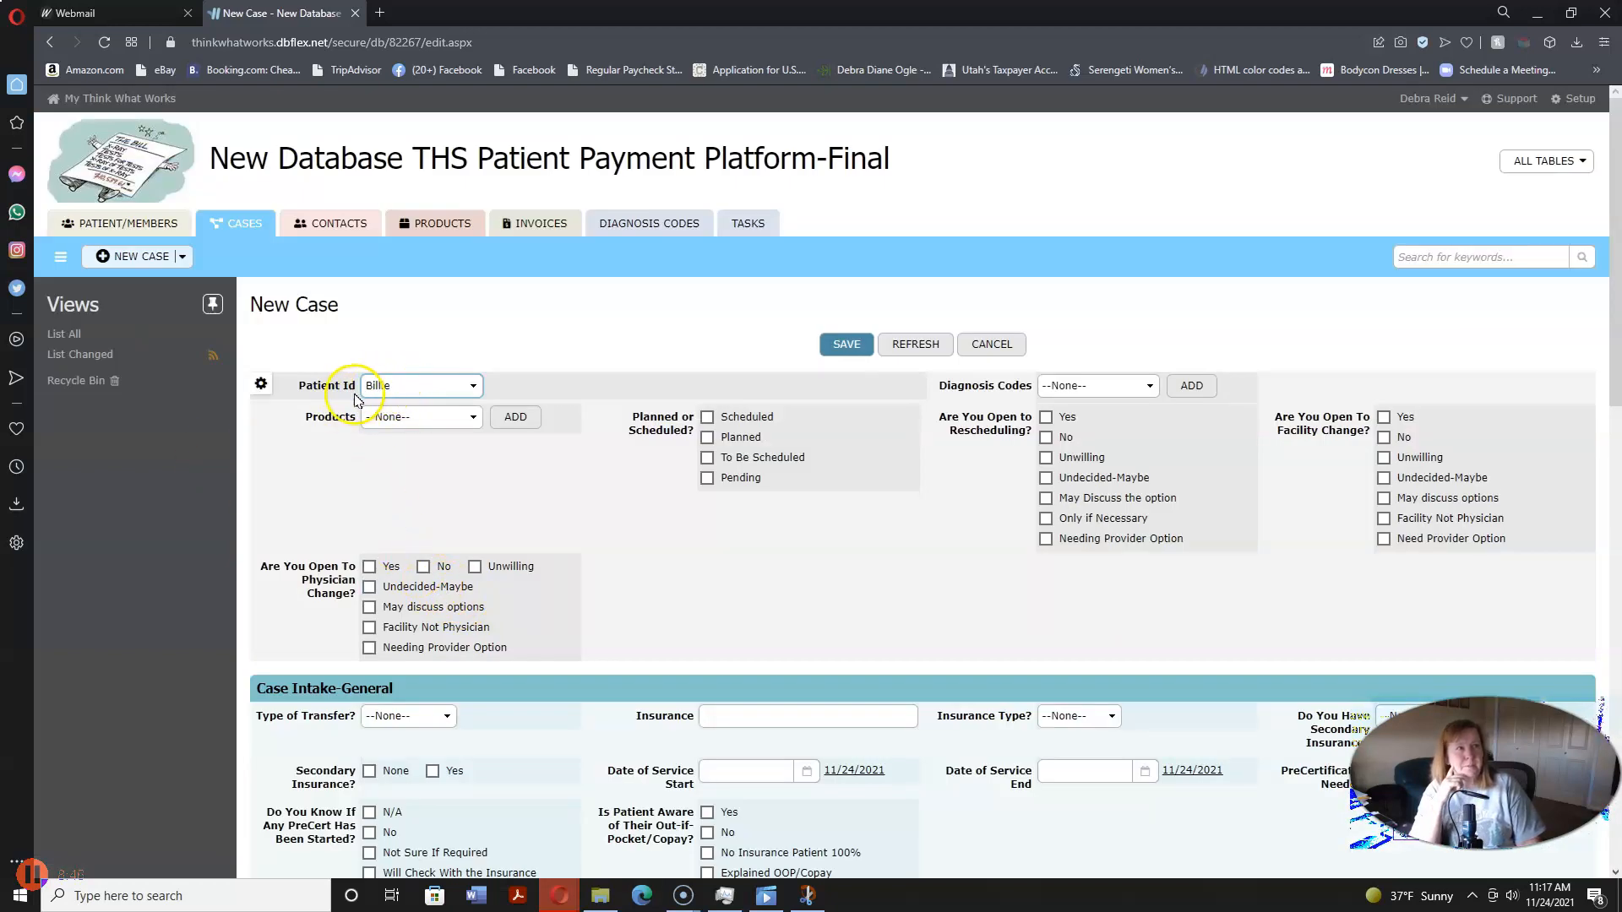
Step: Browse the product choices and add P00016 - Colonoscopy Dx to the new case
click(406, 418)
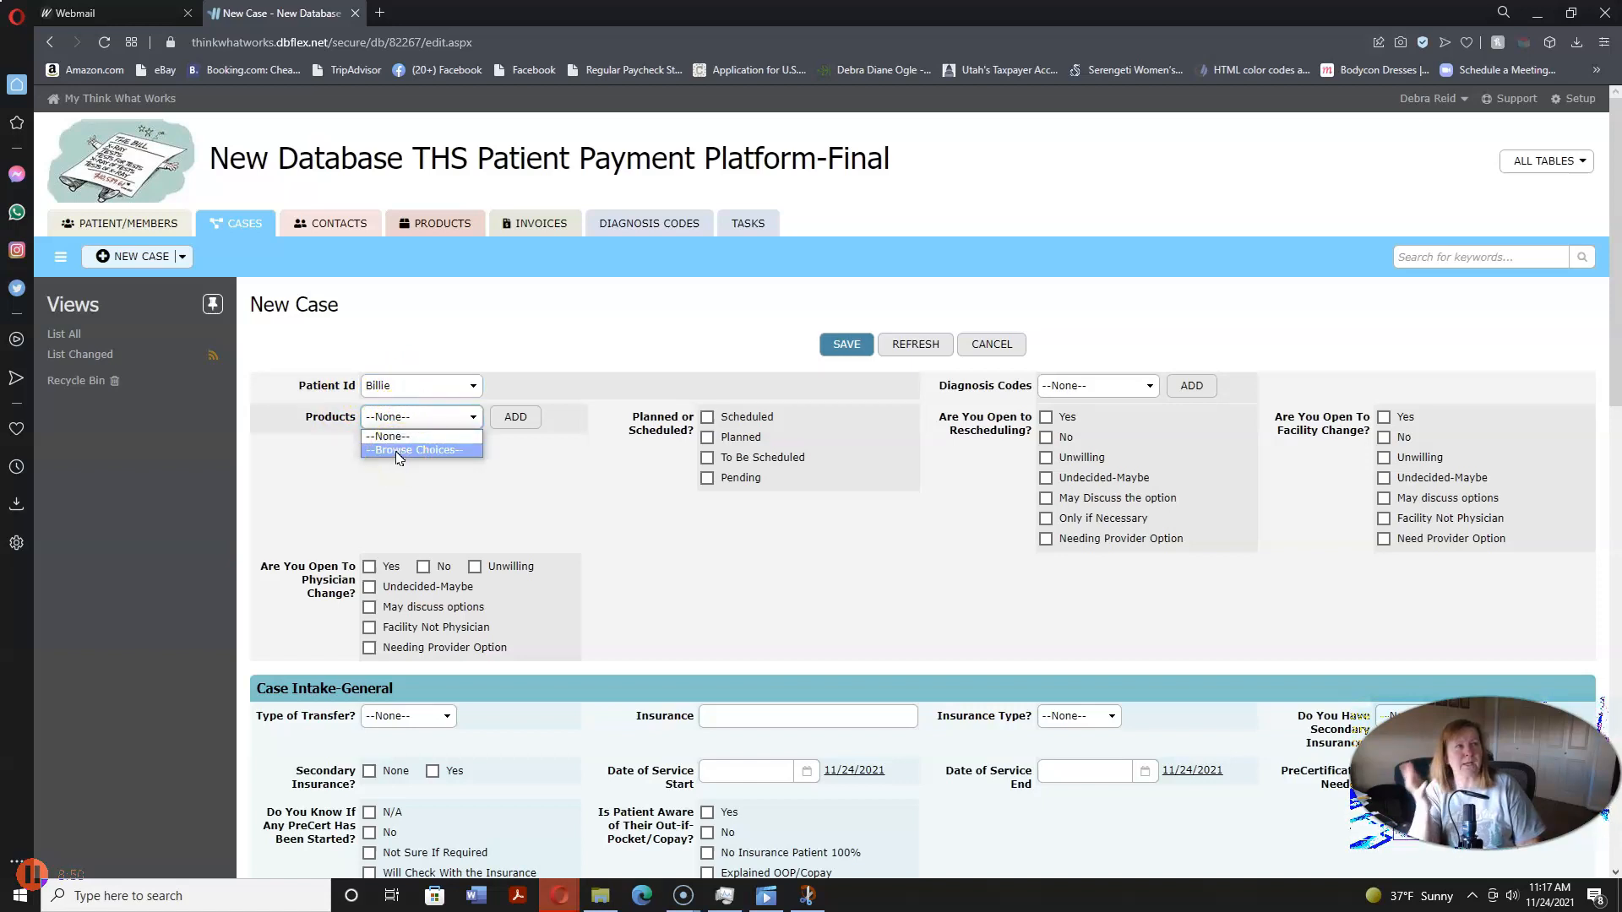
click(398, 450)
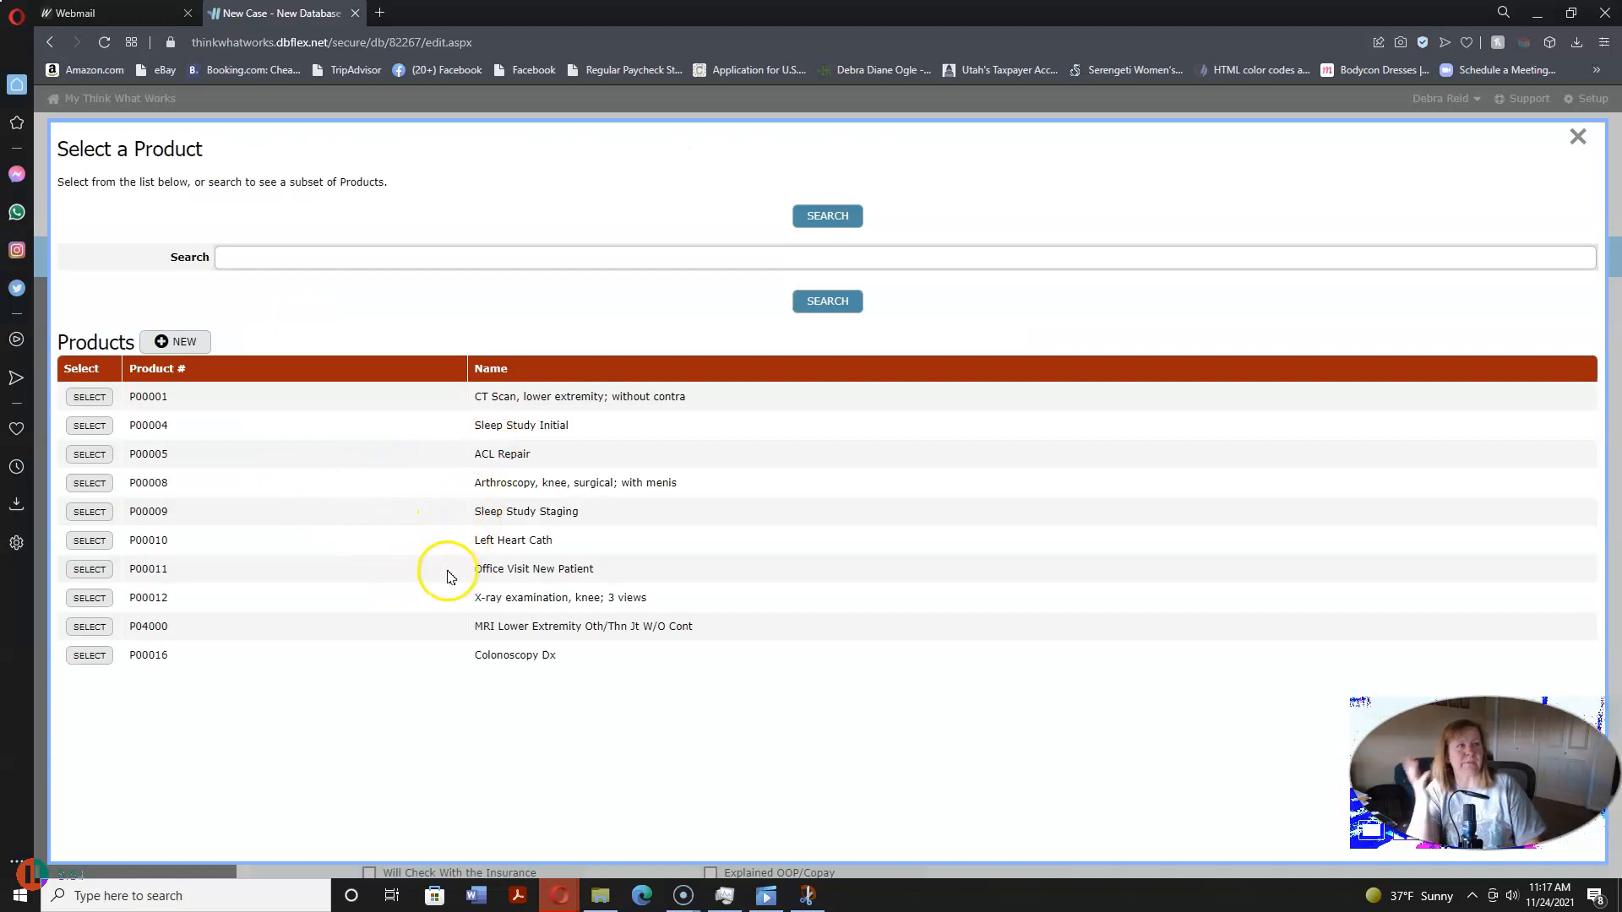
click(89, 656)
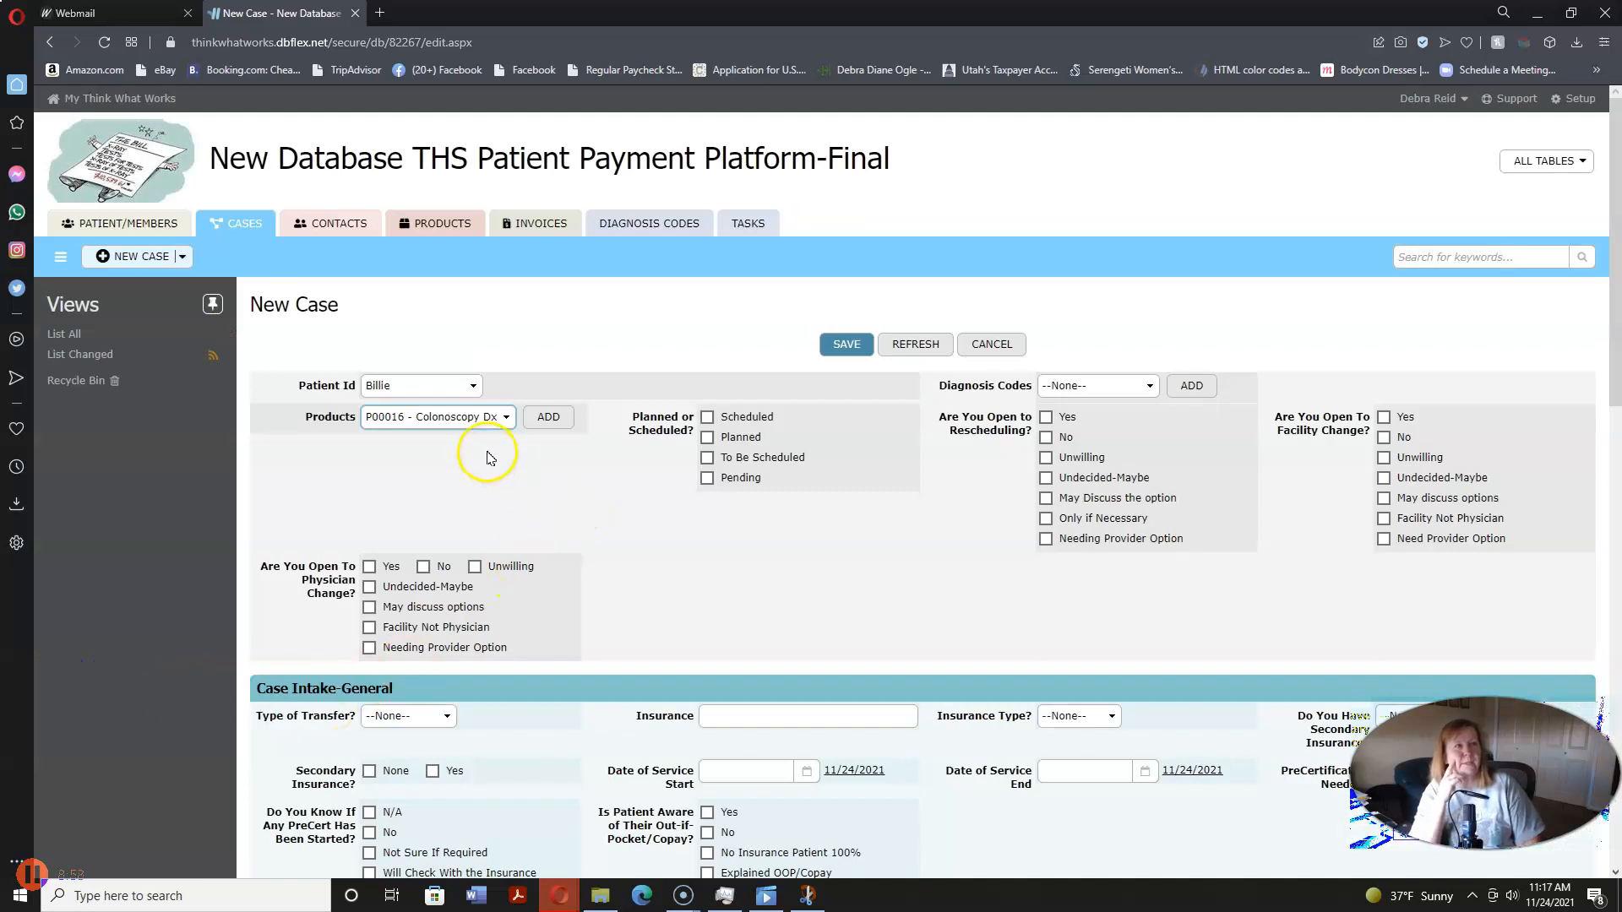
click(548, 416)
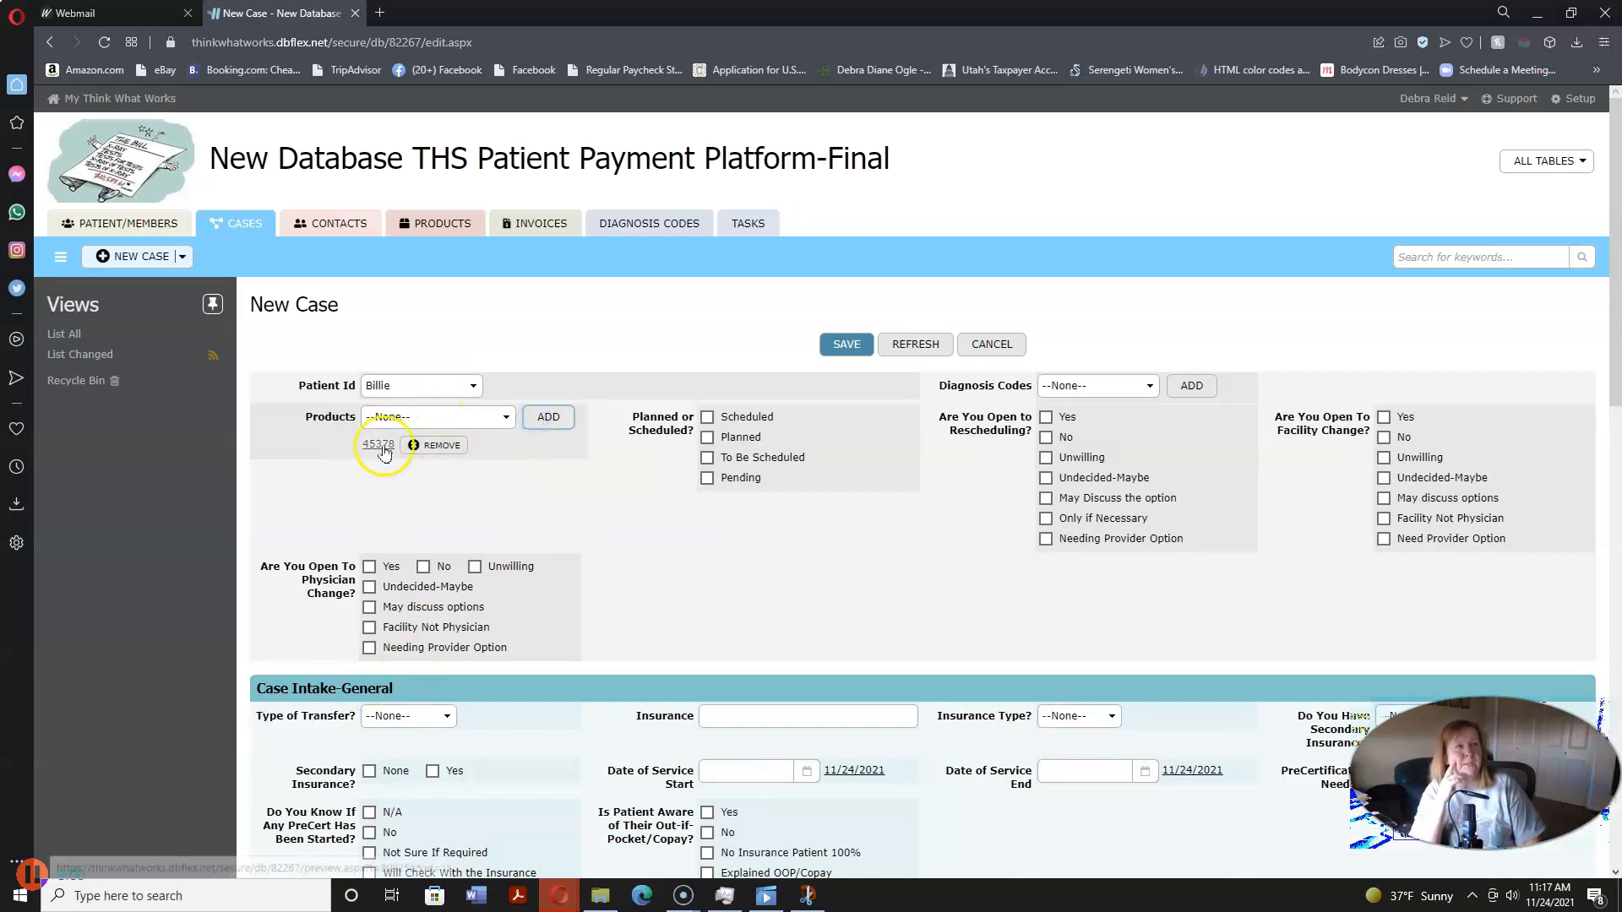
Step: Browse the diagnosis codes and add Z12.11 to the new case
click(1107, 389)
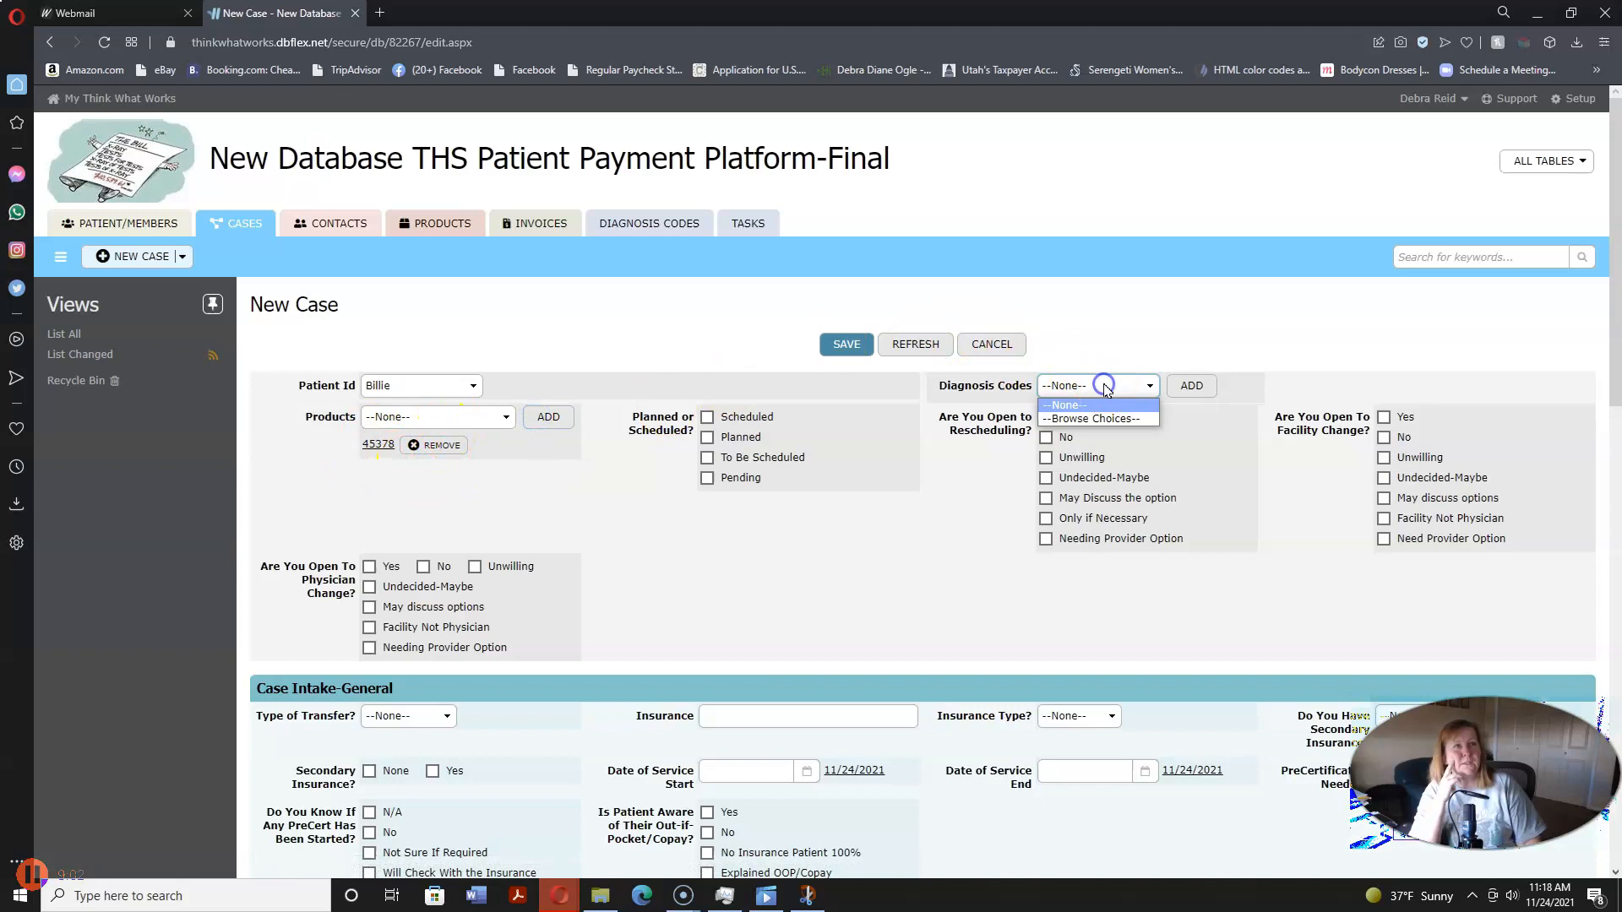
click(1097, 419)
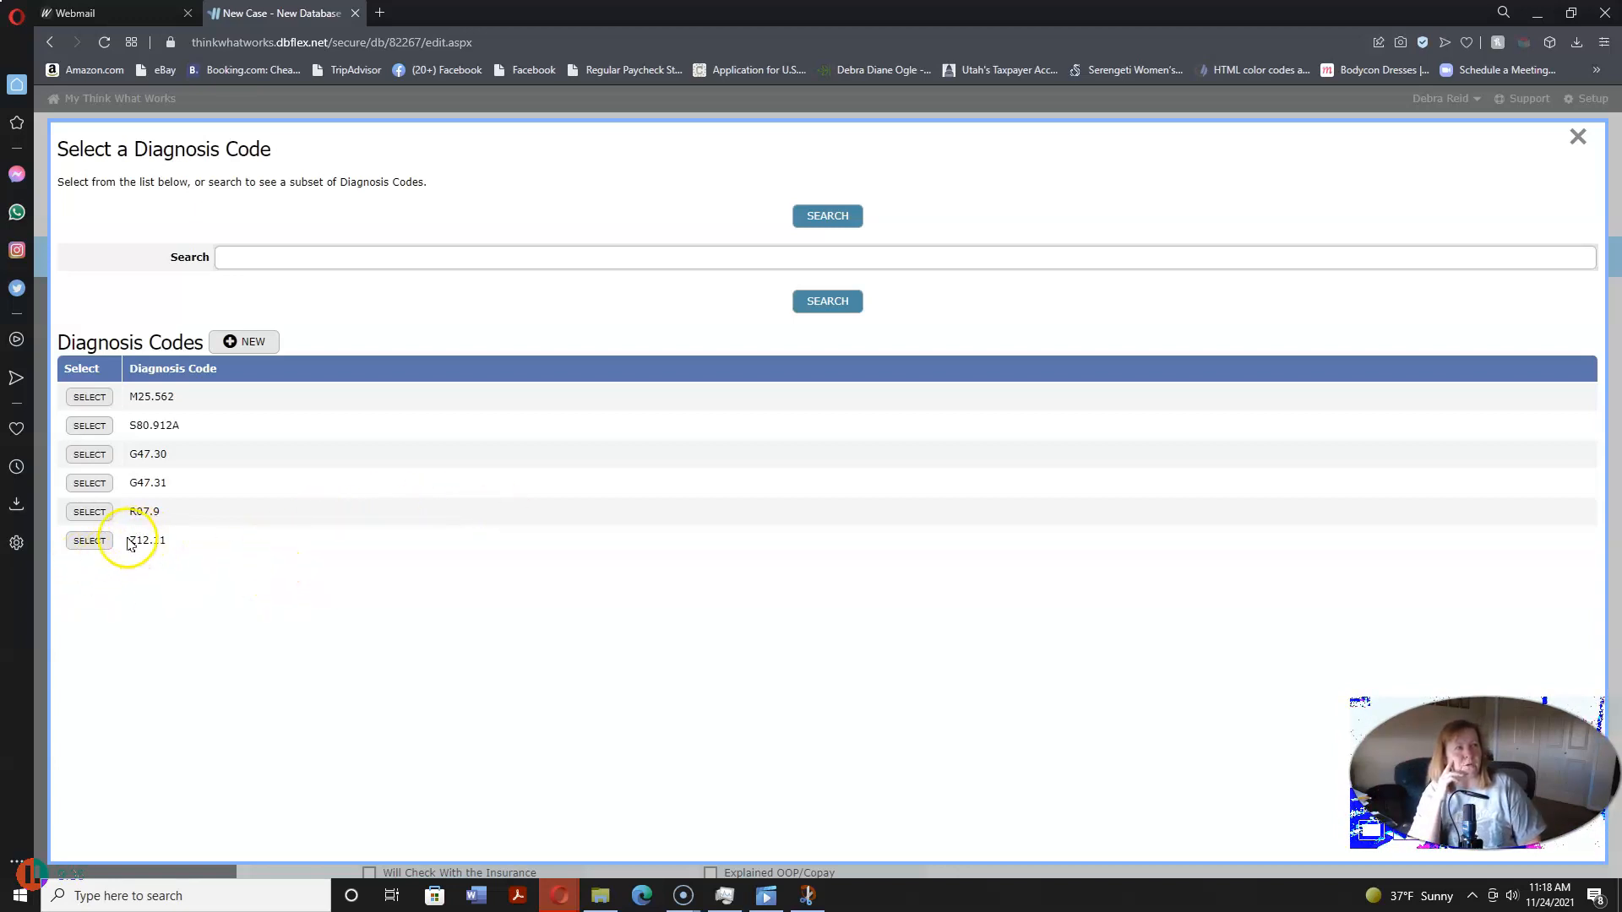
click(85, 547)
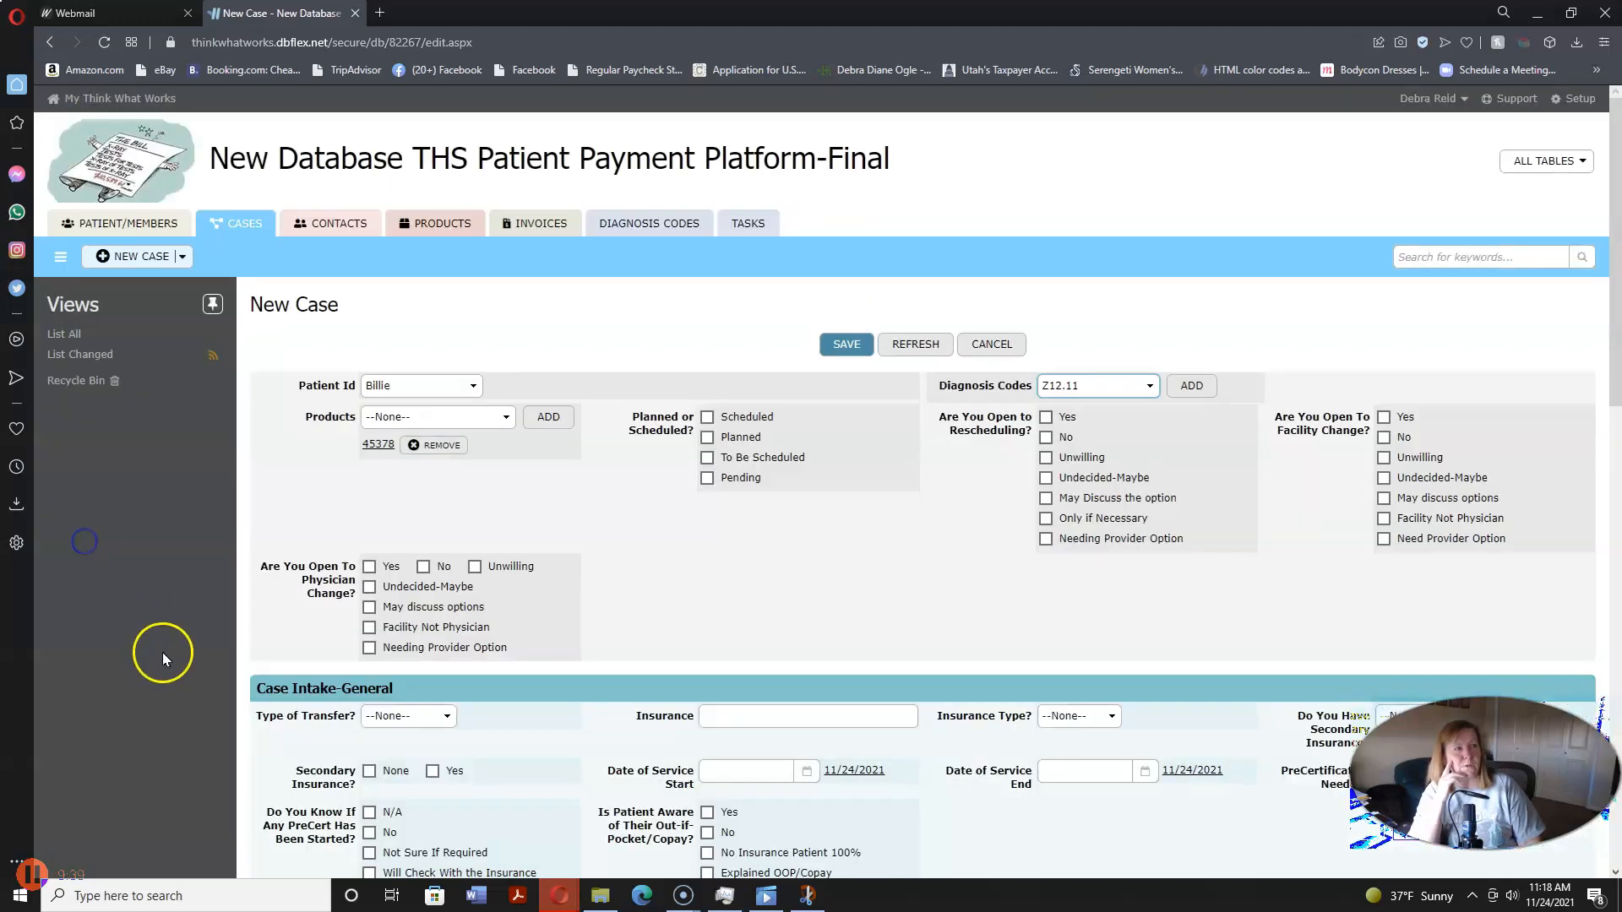
click(1193, 386)
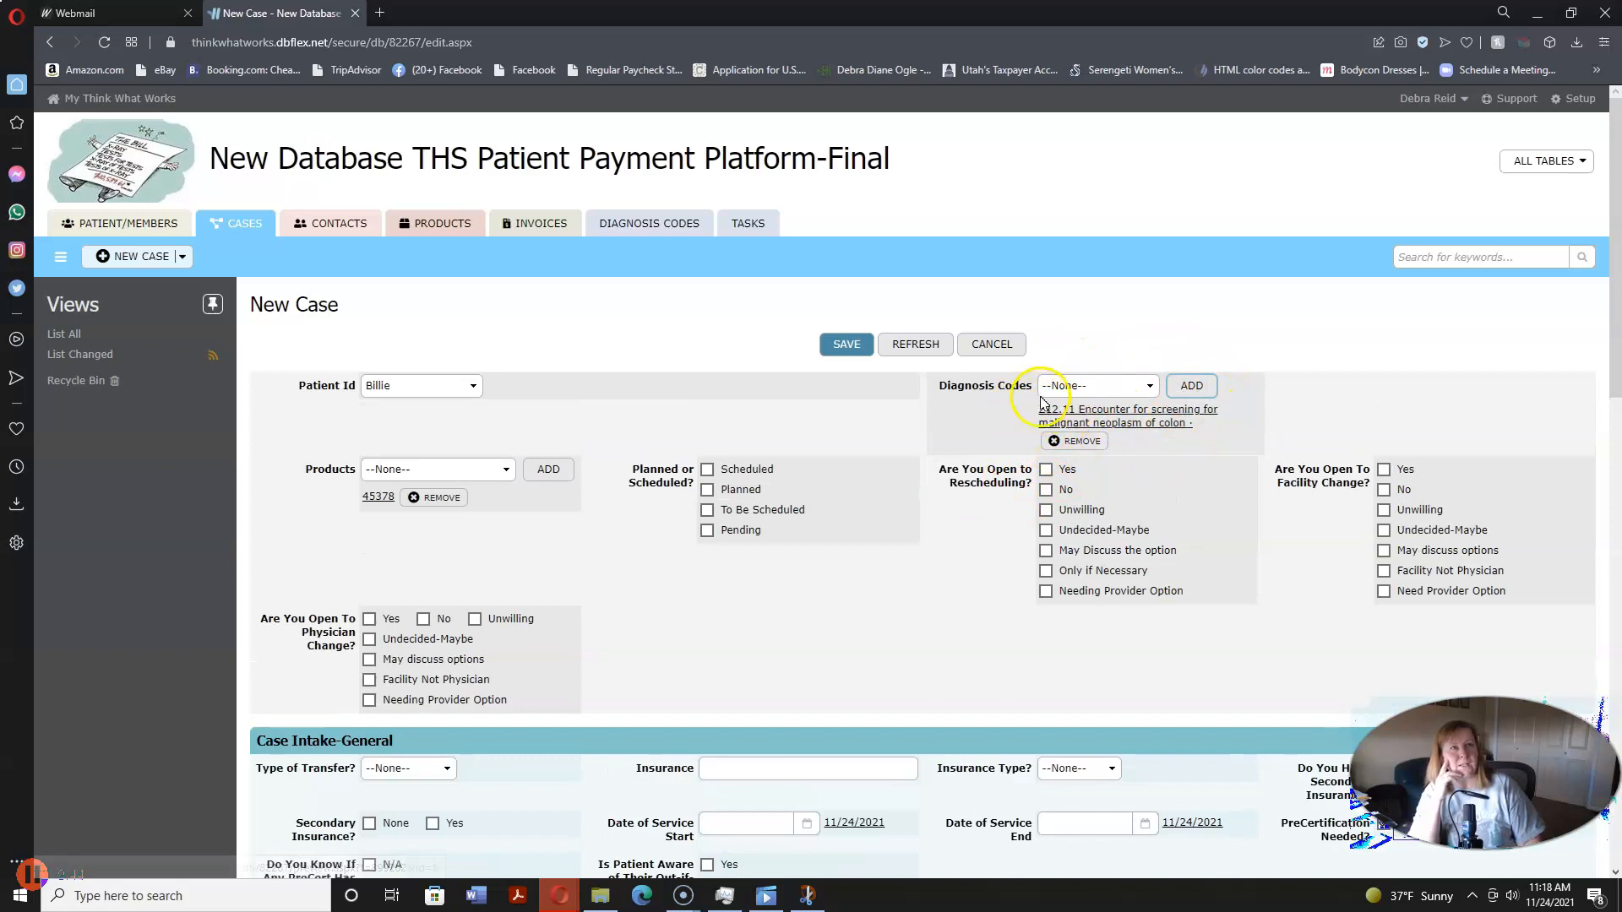
Step: Search the diagnosis code choices for "colon", select Z12.11 from the results and add it to the case again
click(1075, 392)
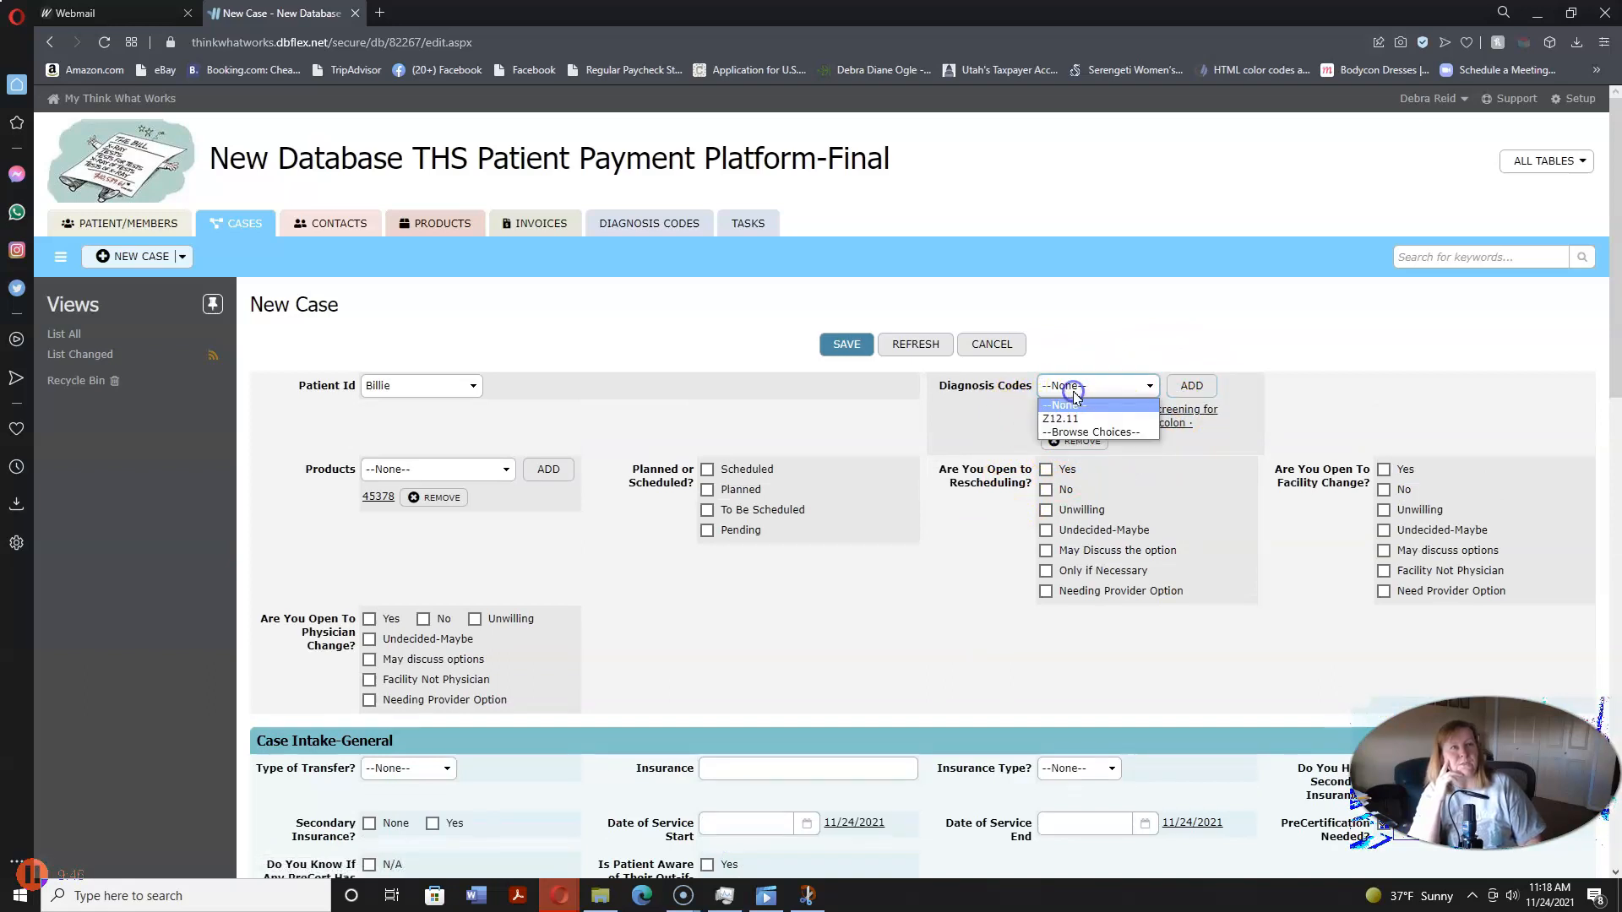
click(1080, 433)
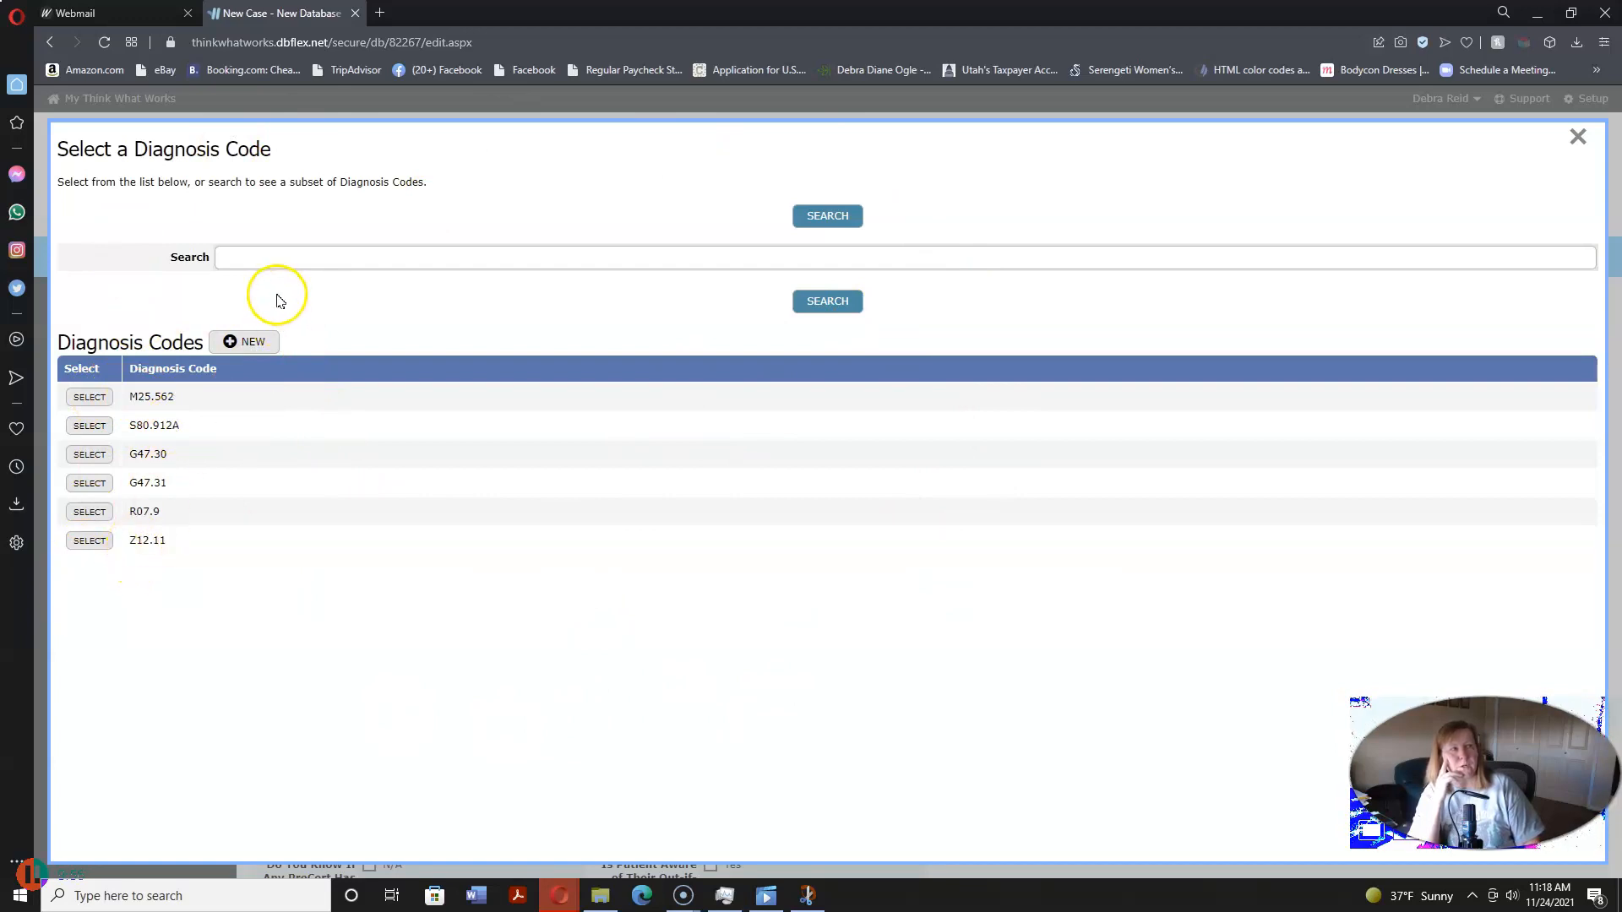
click(260, 255)
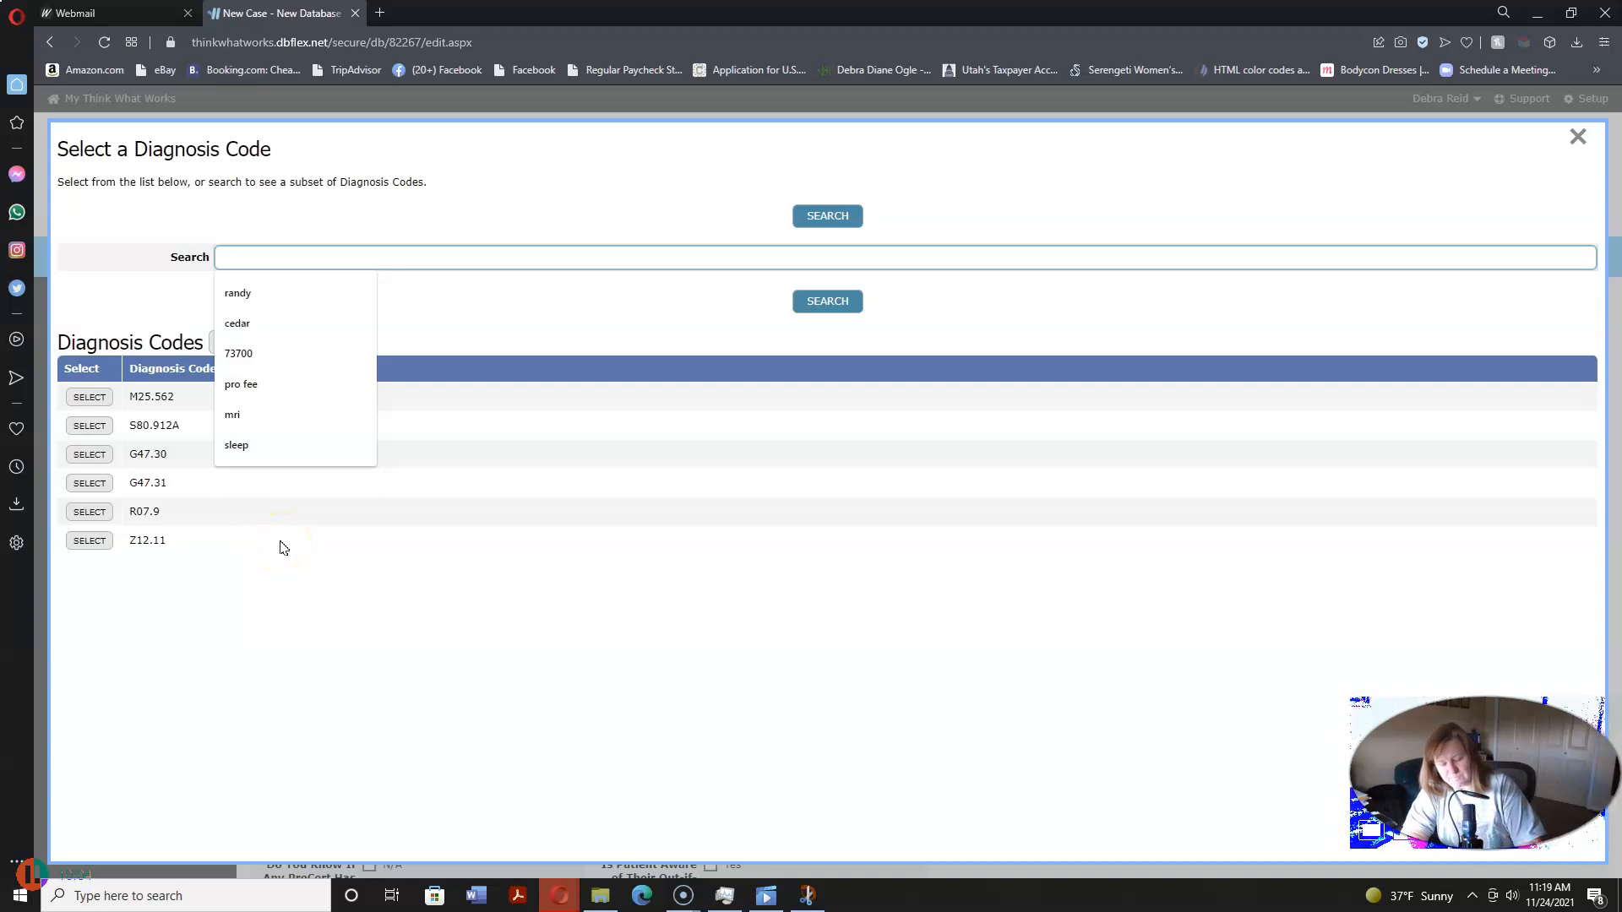
text(colo)
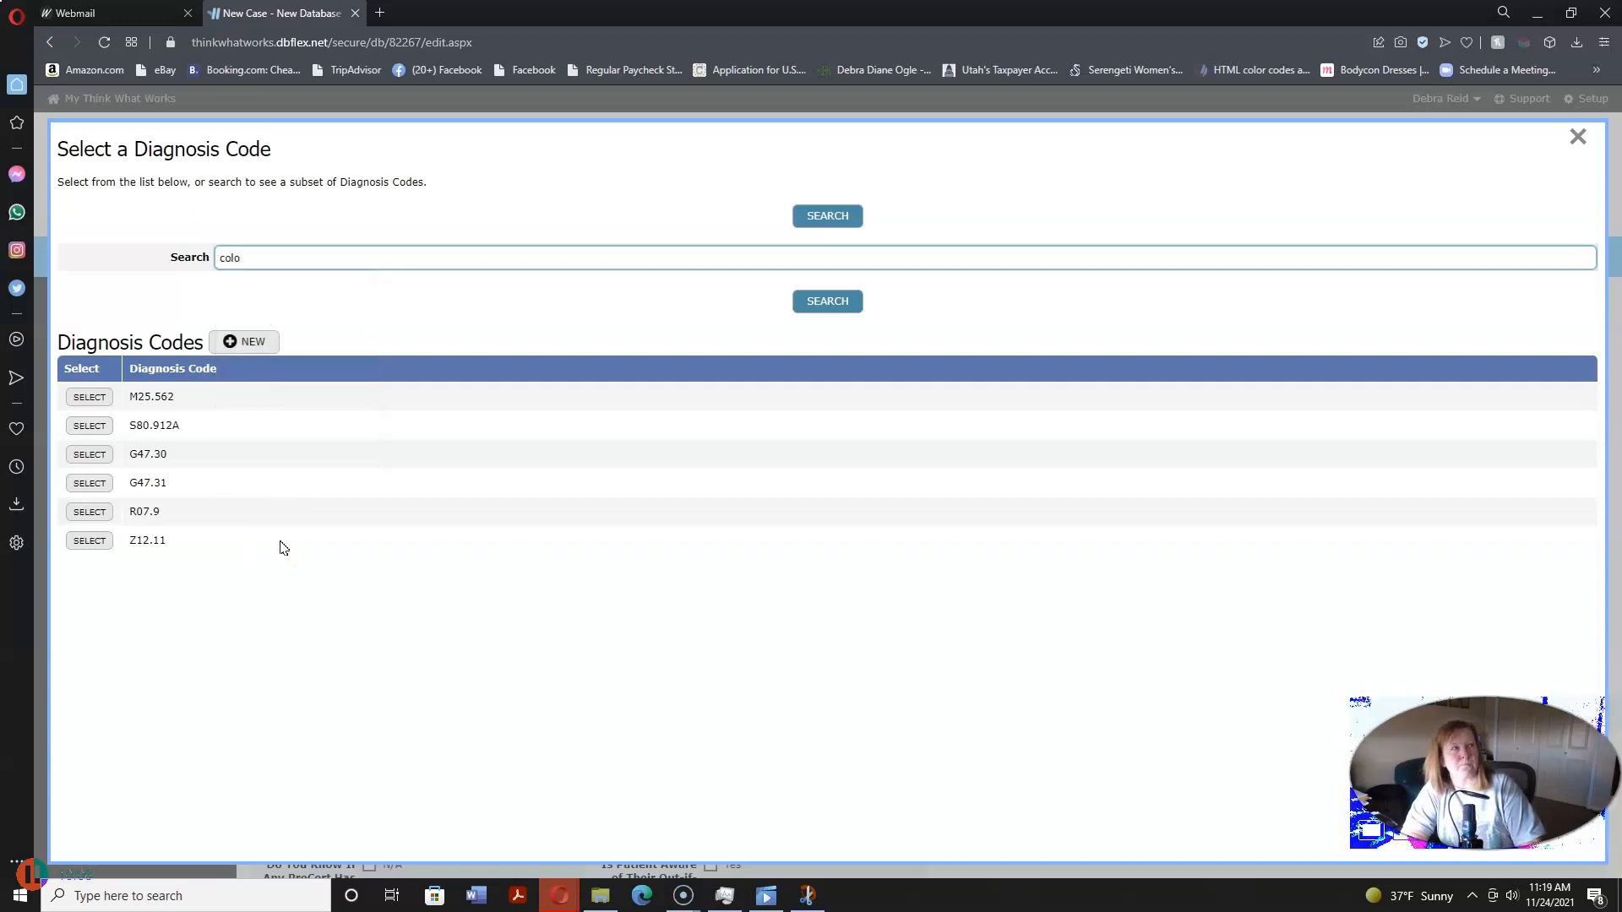
key(Return)
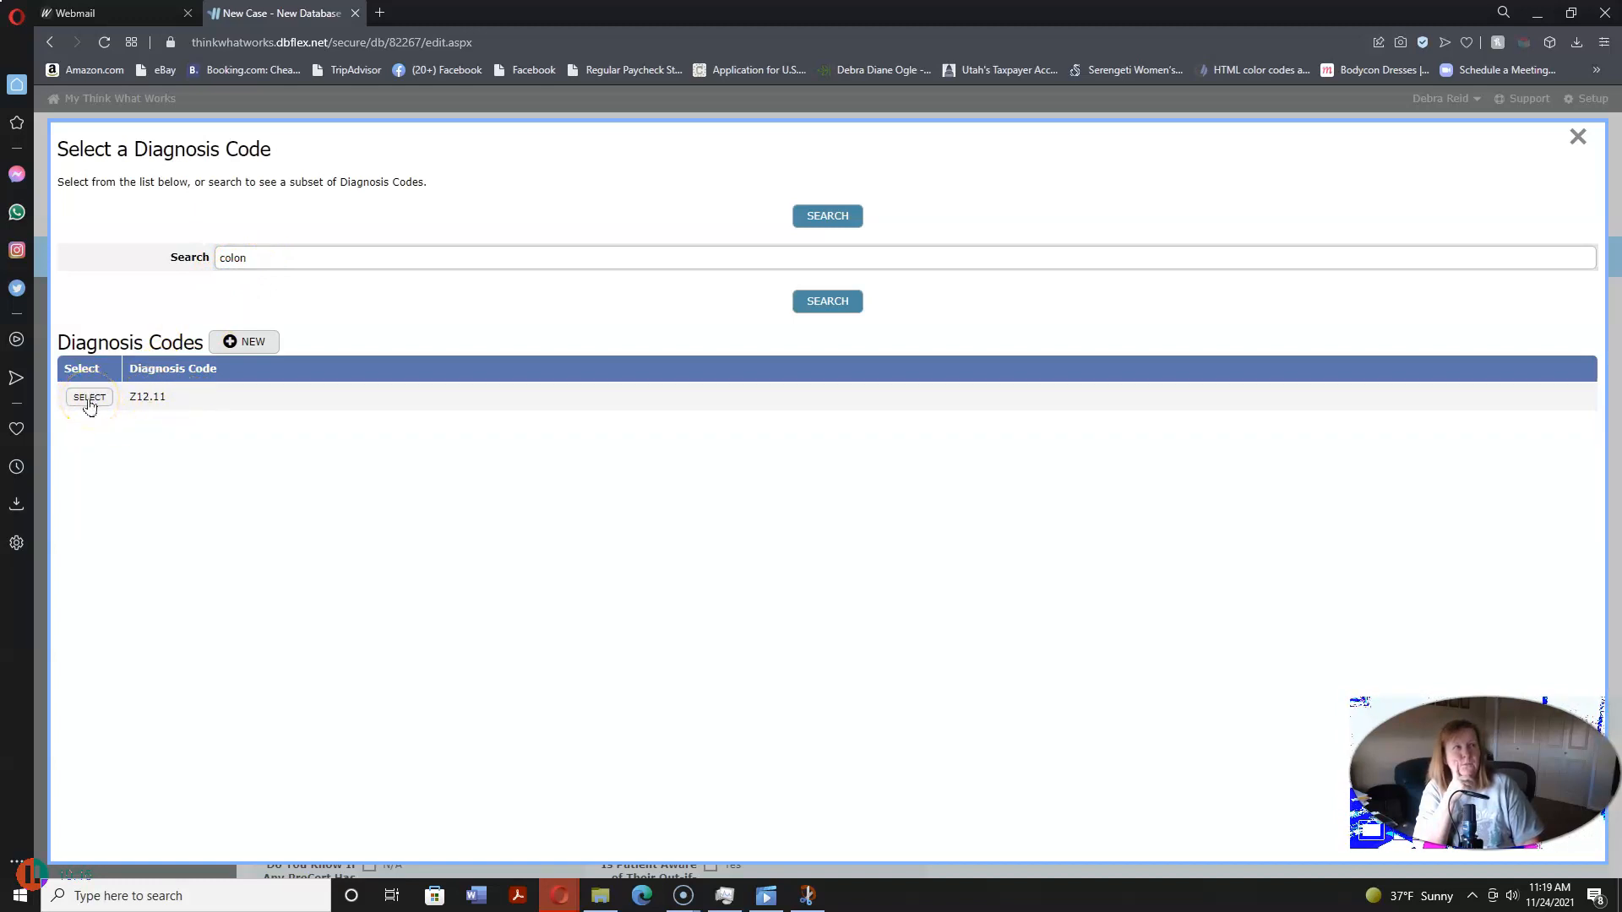
click(90, 404)
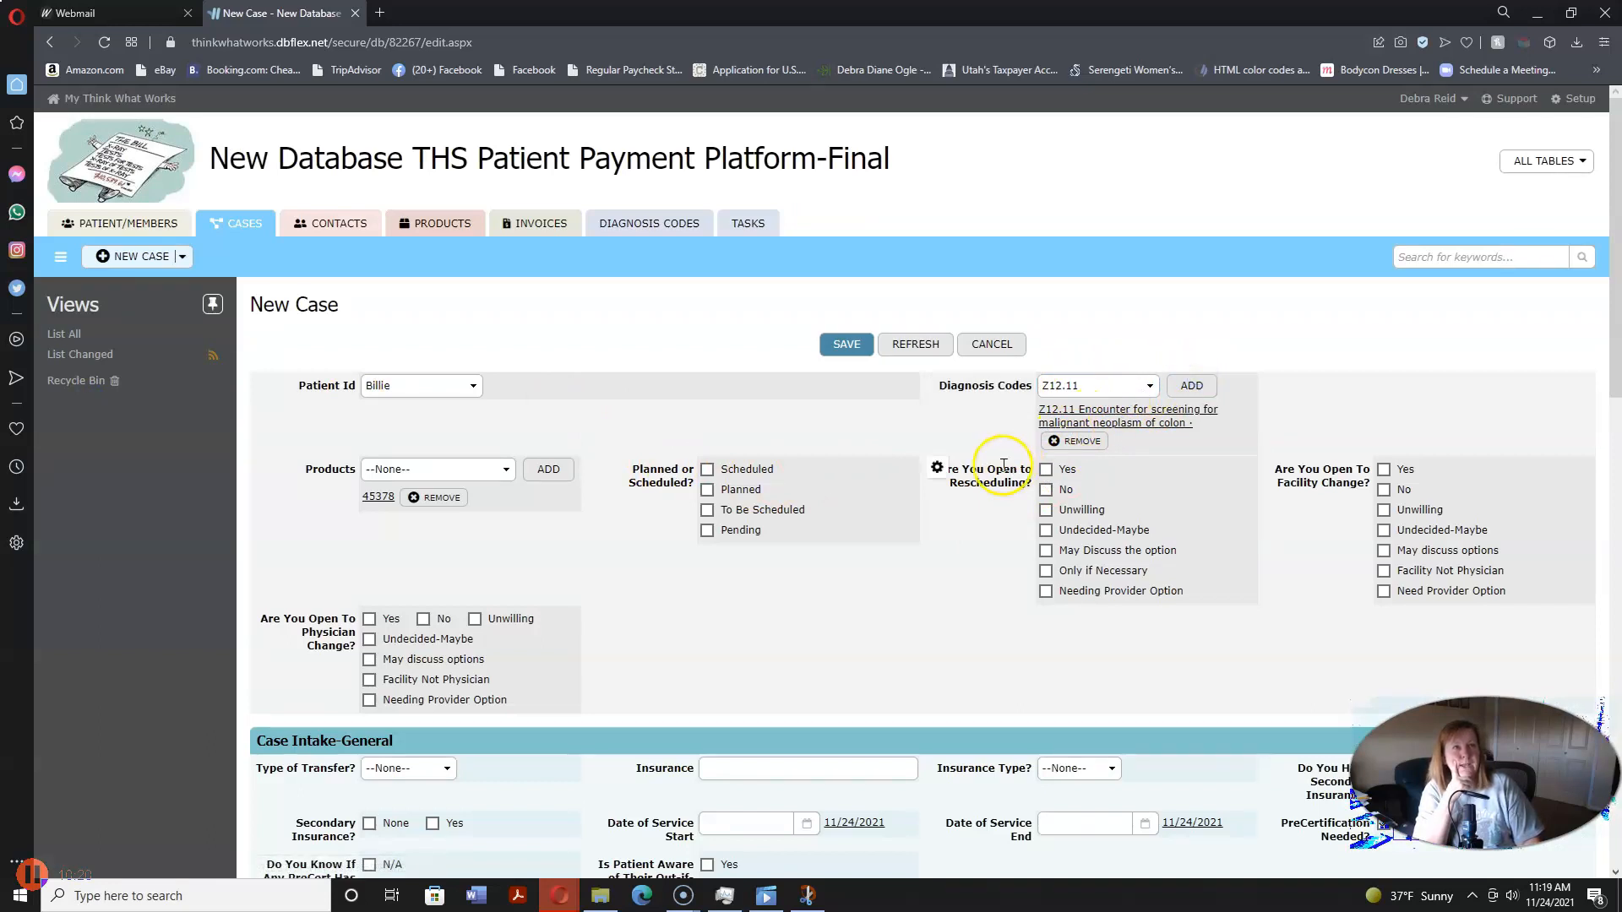
click(1190, 385)
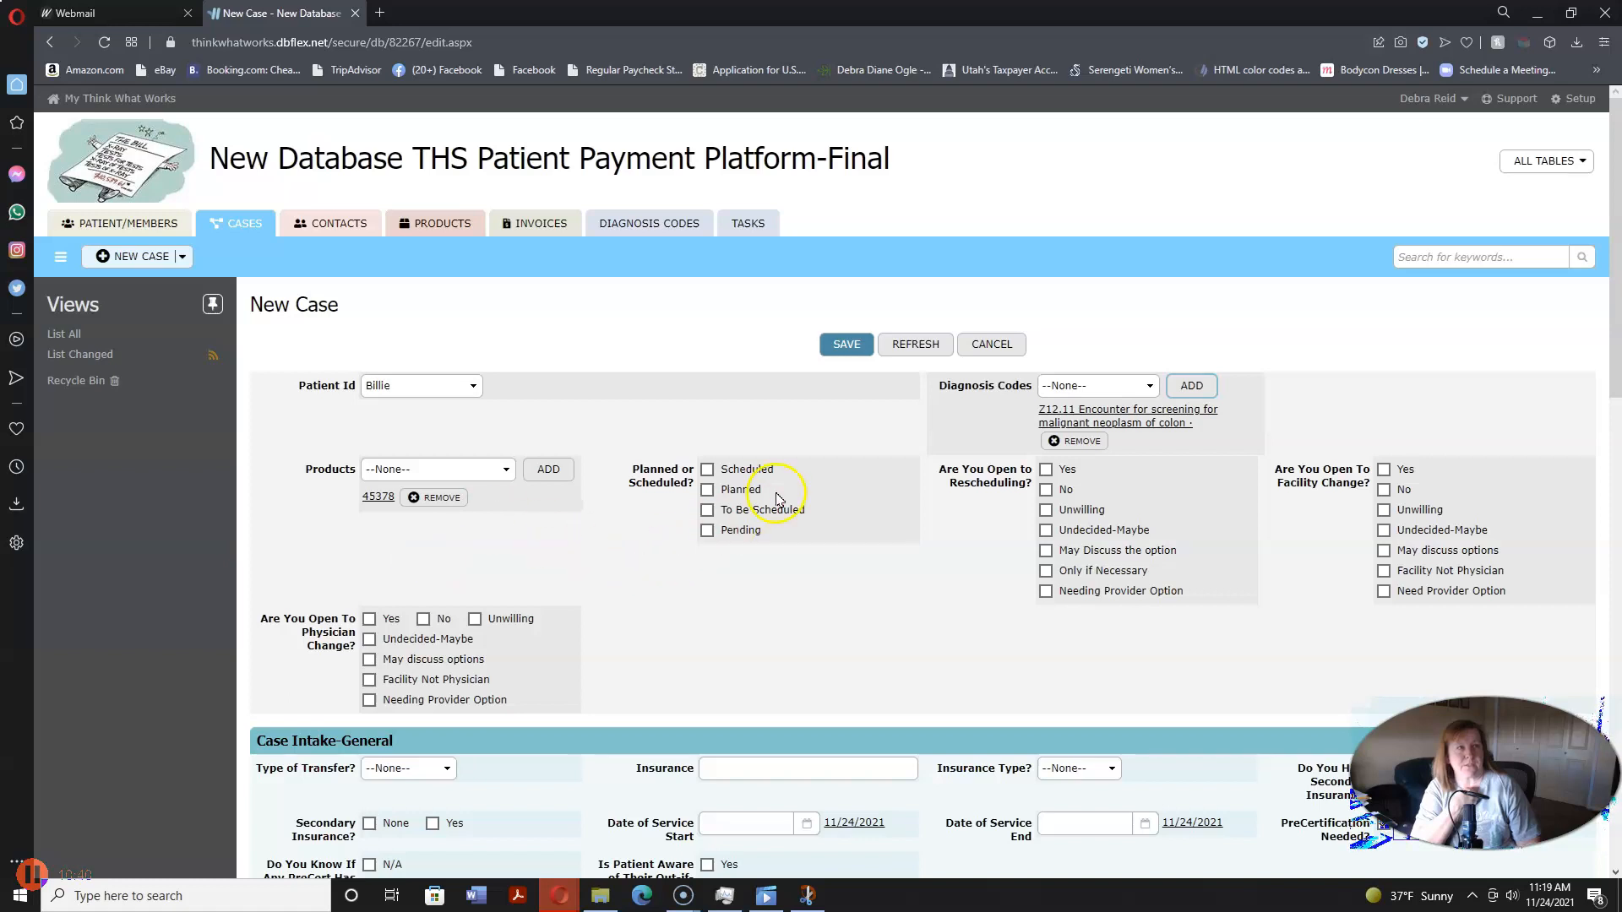
Step: Mark the case as Scheduled and set its type of transfer to Patient Call-In
click(708, 486)
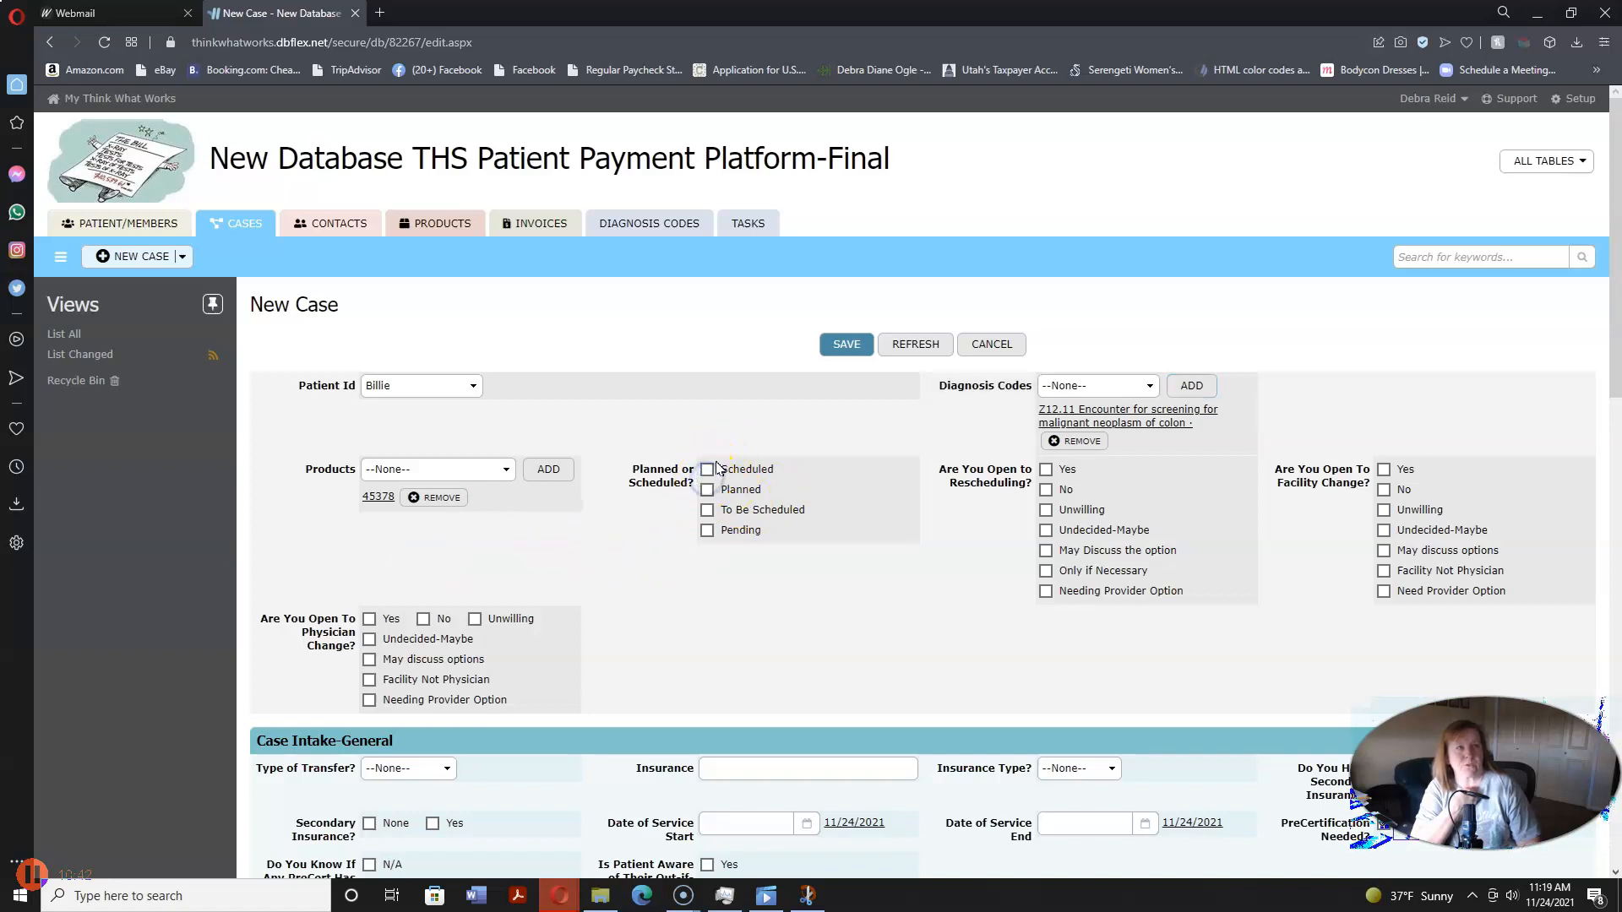
click(707, 471)
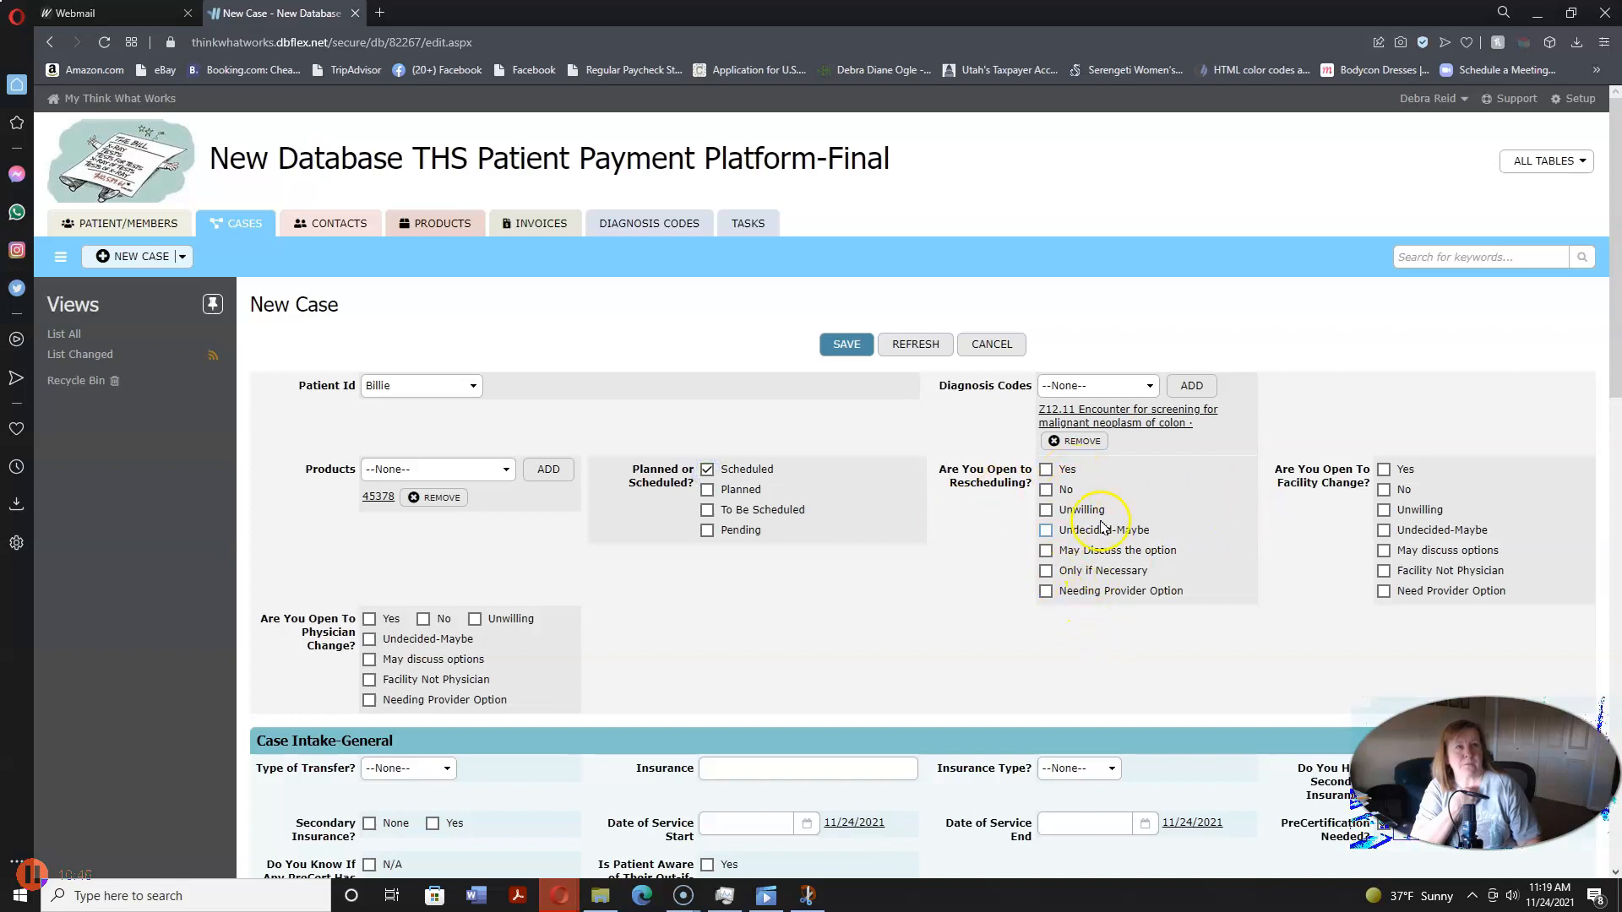
drag(1615, 303, 1570, 501)
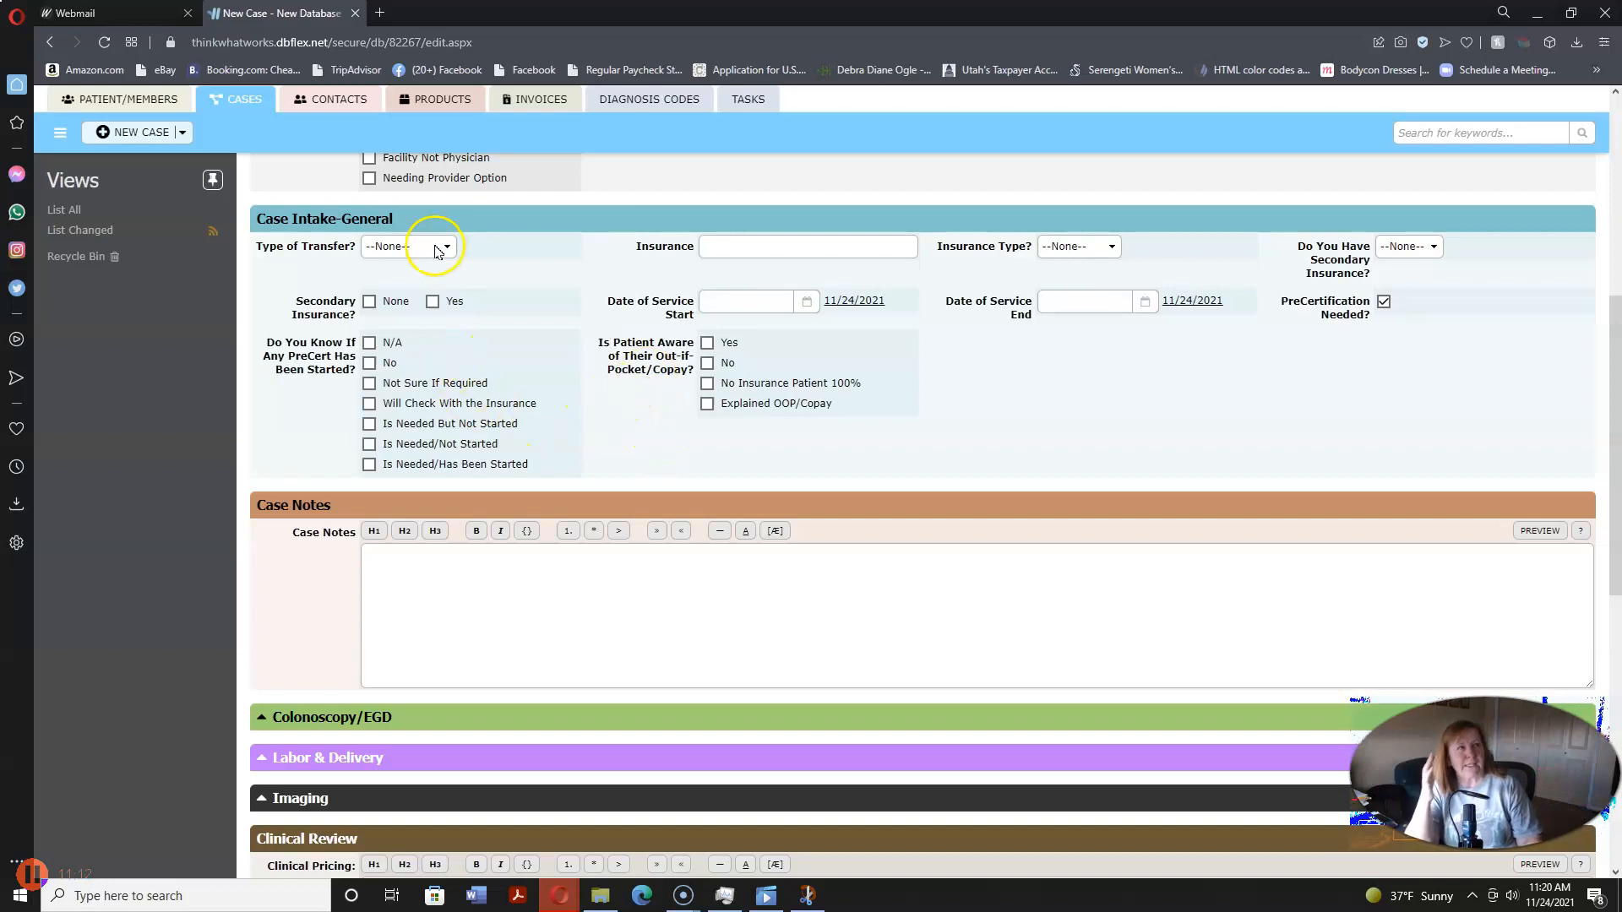
click(398, 254)
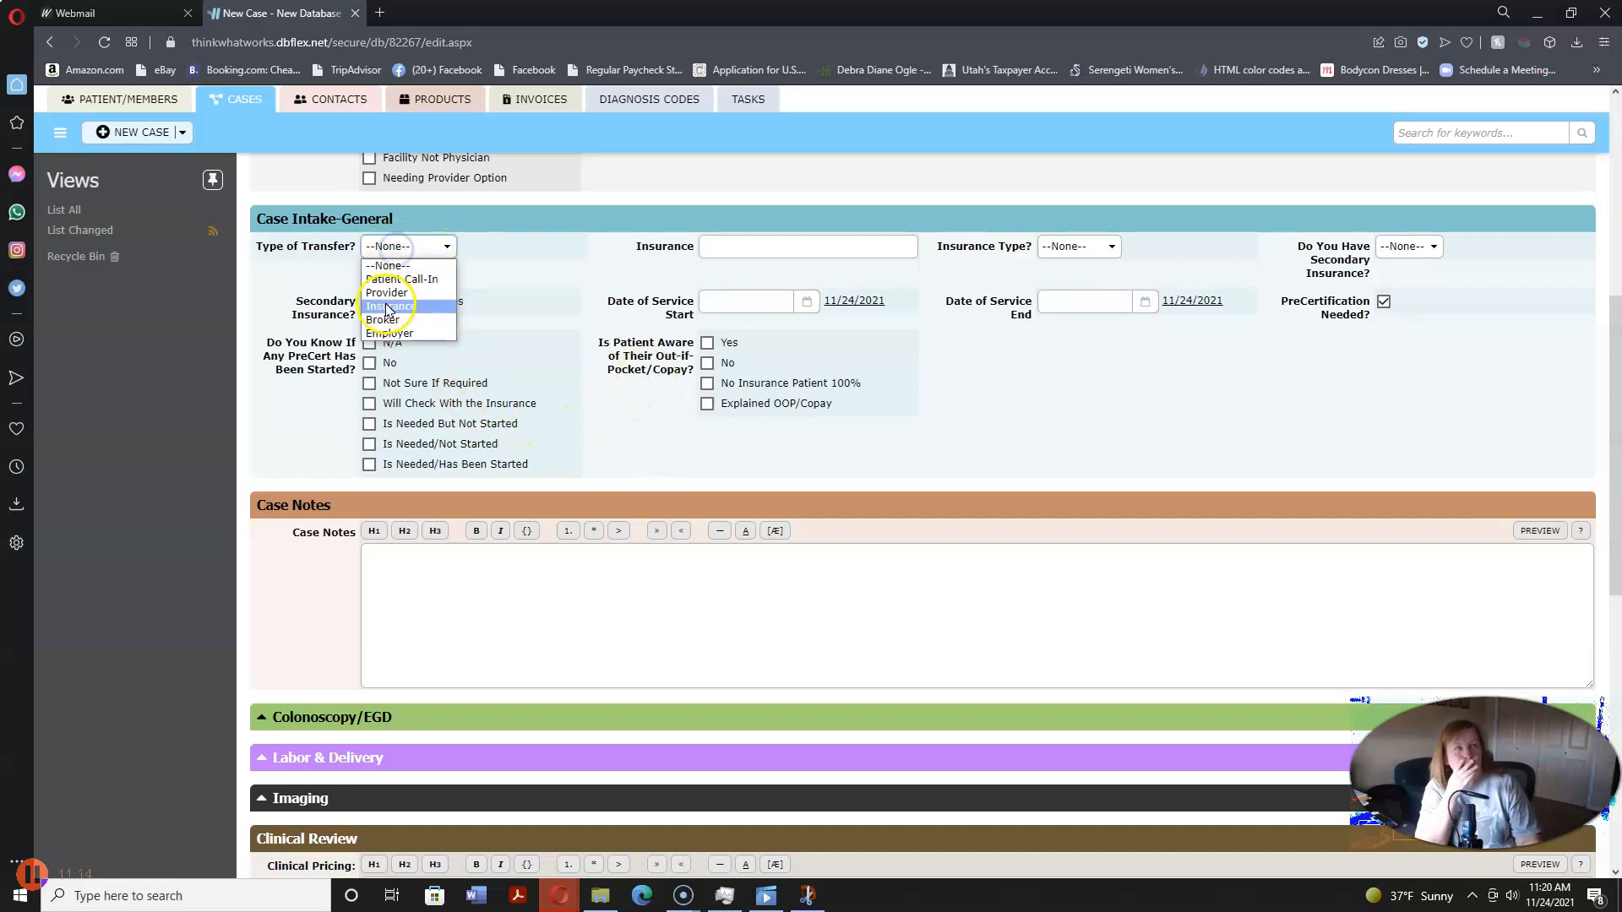
click(399, 279)
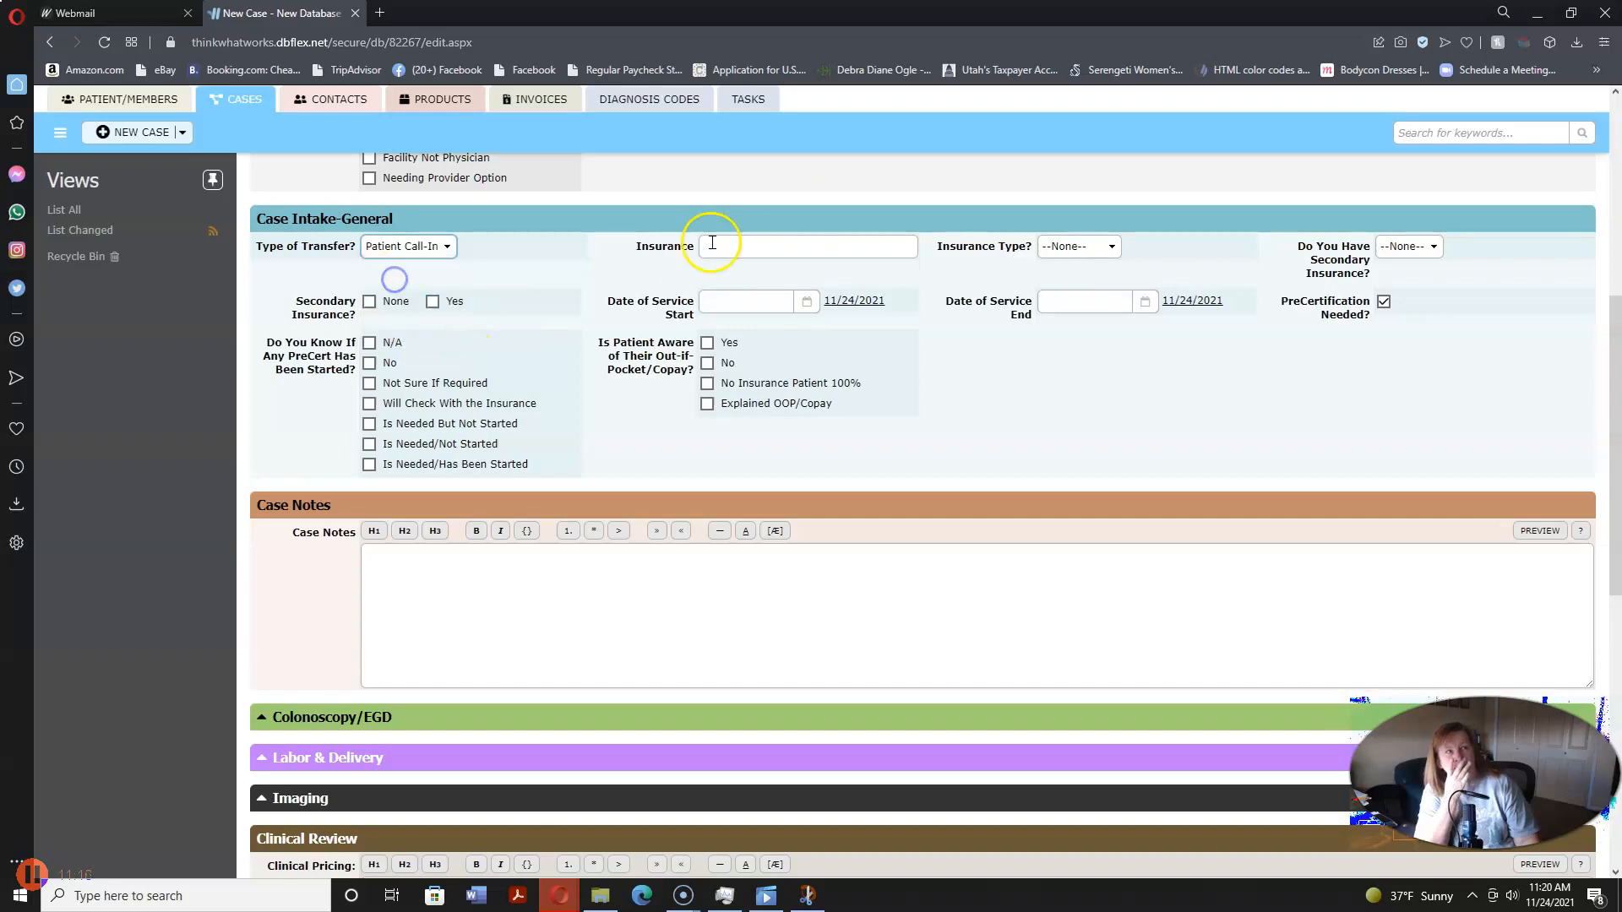
Step: Expand the Colonoscopy/EGD section and review its questions, the general intake, case notes and clinical review fields
scroll(424, 478, down, 5)
scroll(372, 633, up, 10)
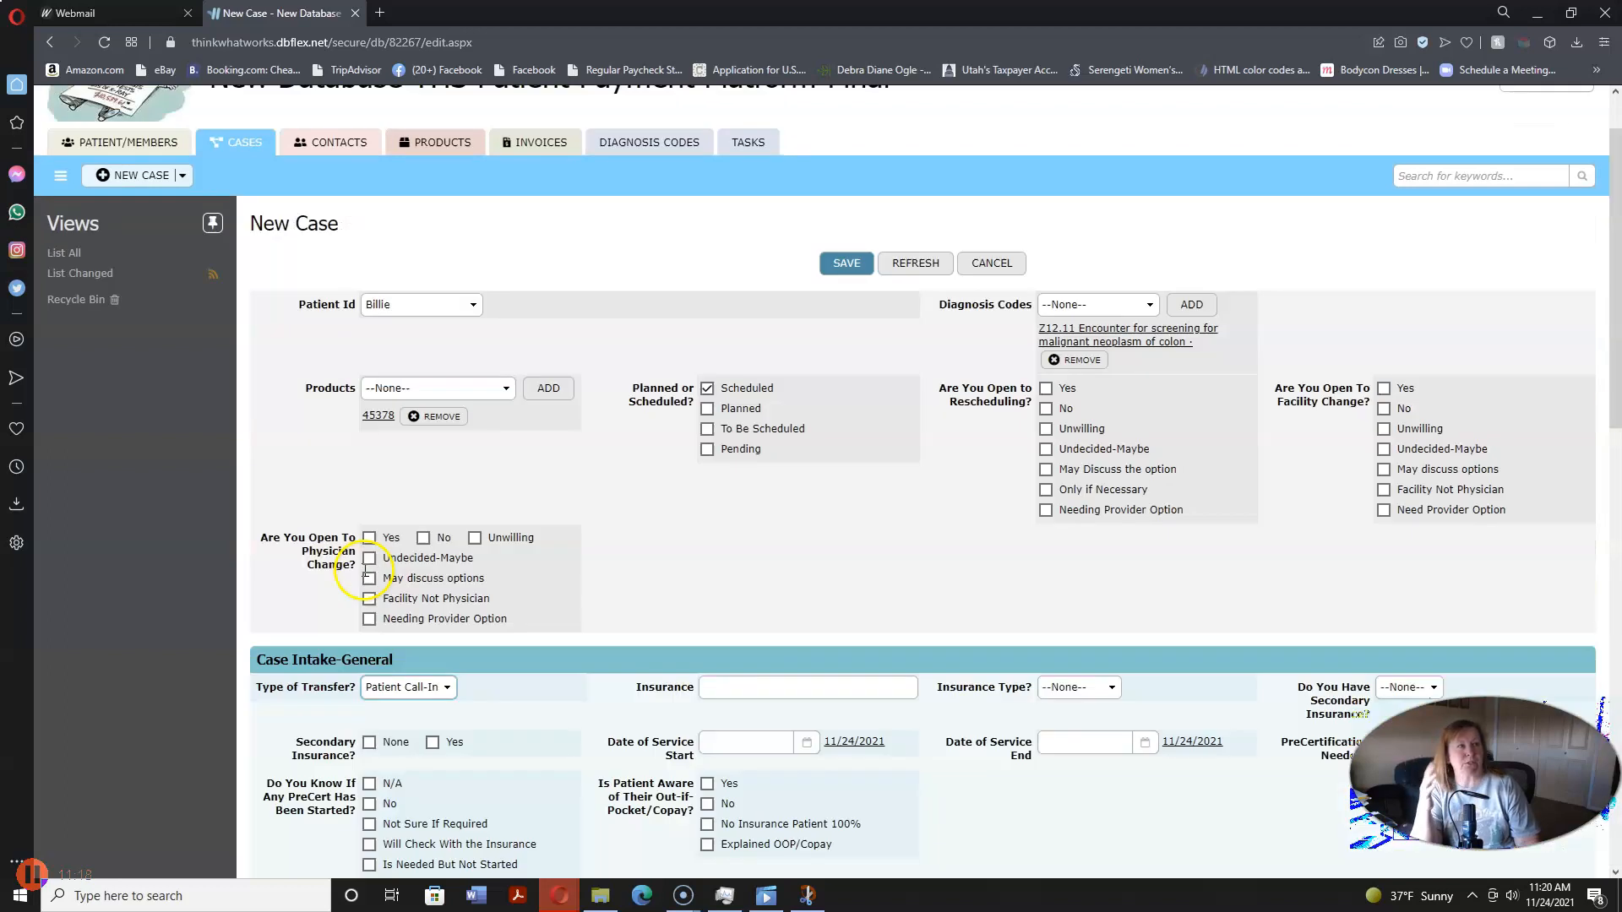
drag(1593, 188, 1591, 475)
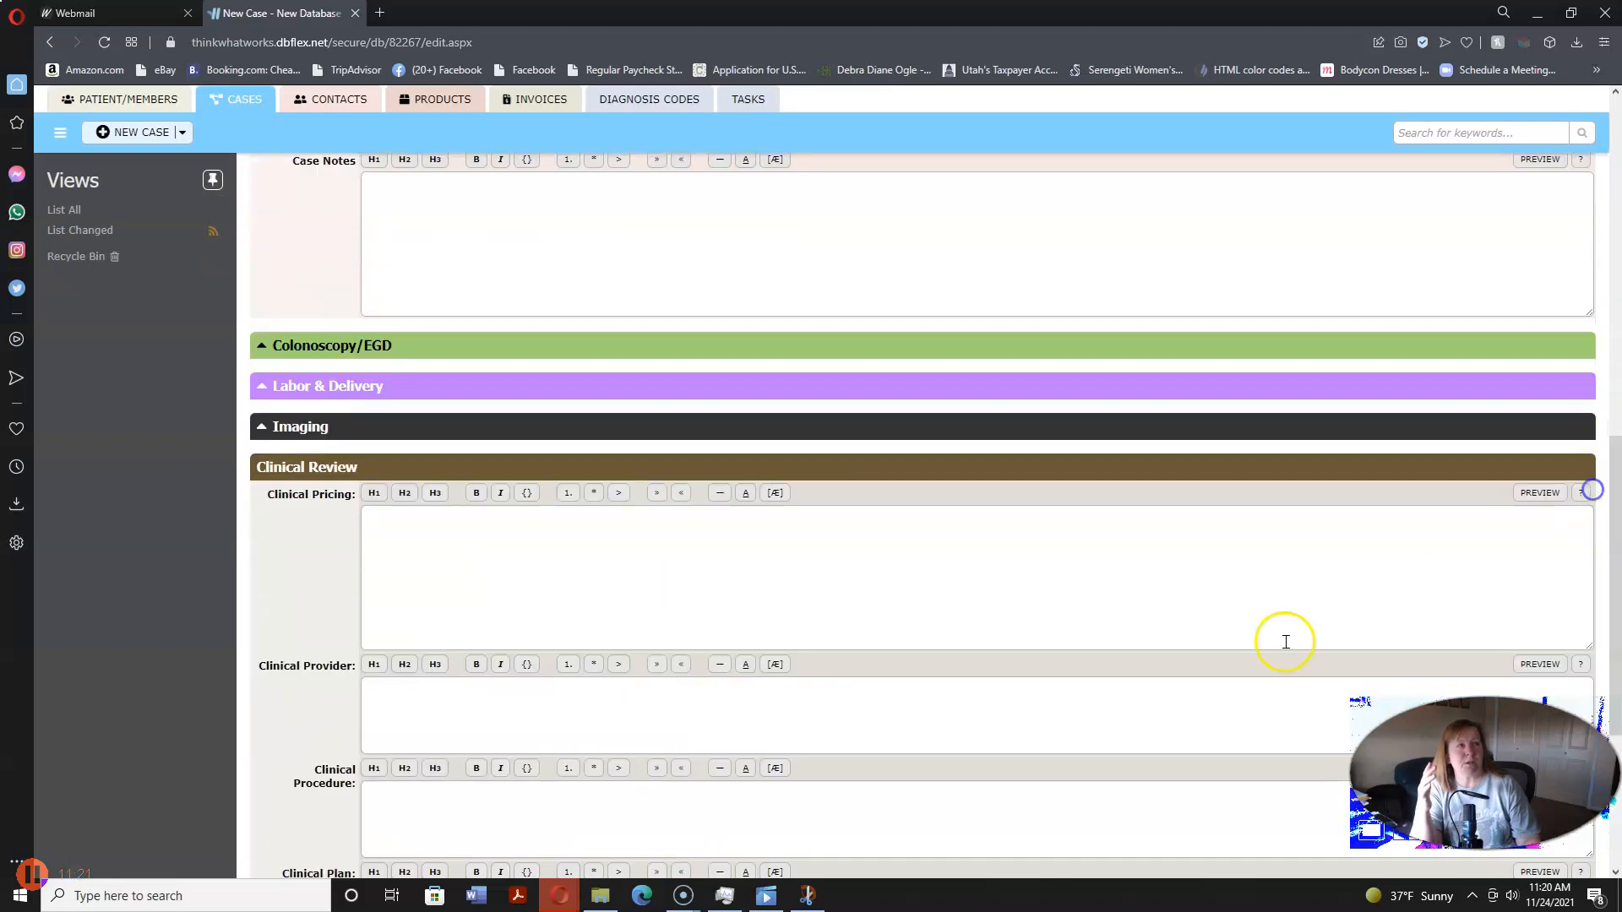
click(260, 348)
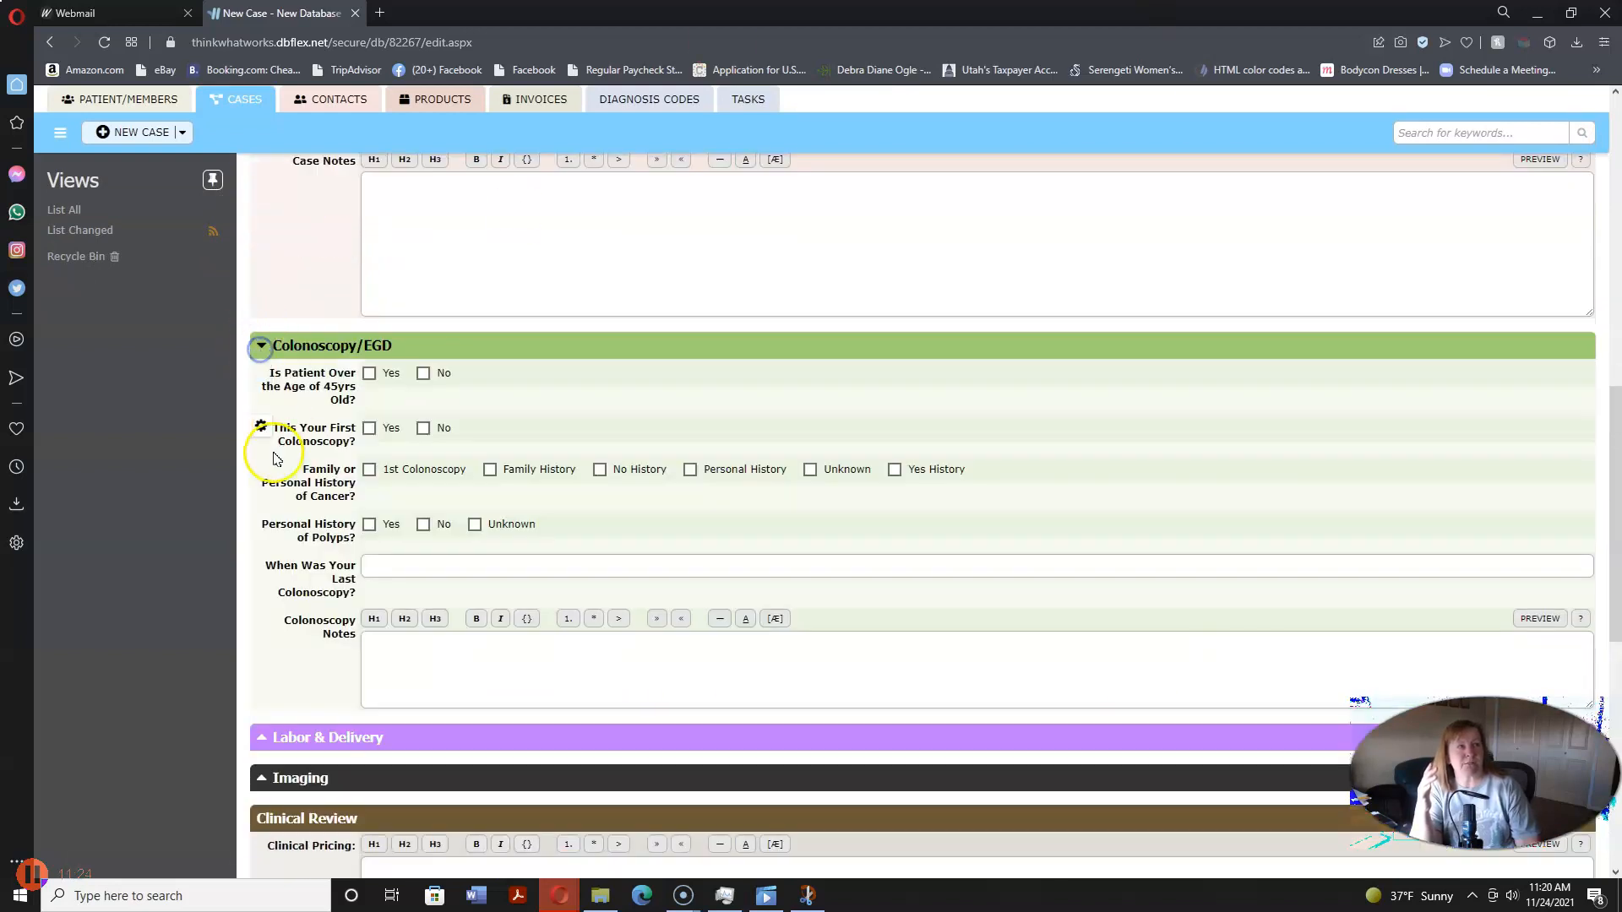
scroll(661, 420, down, 9)
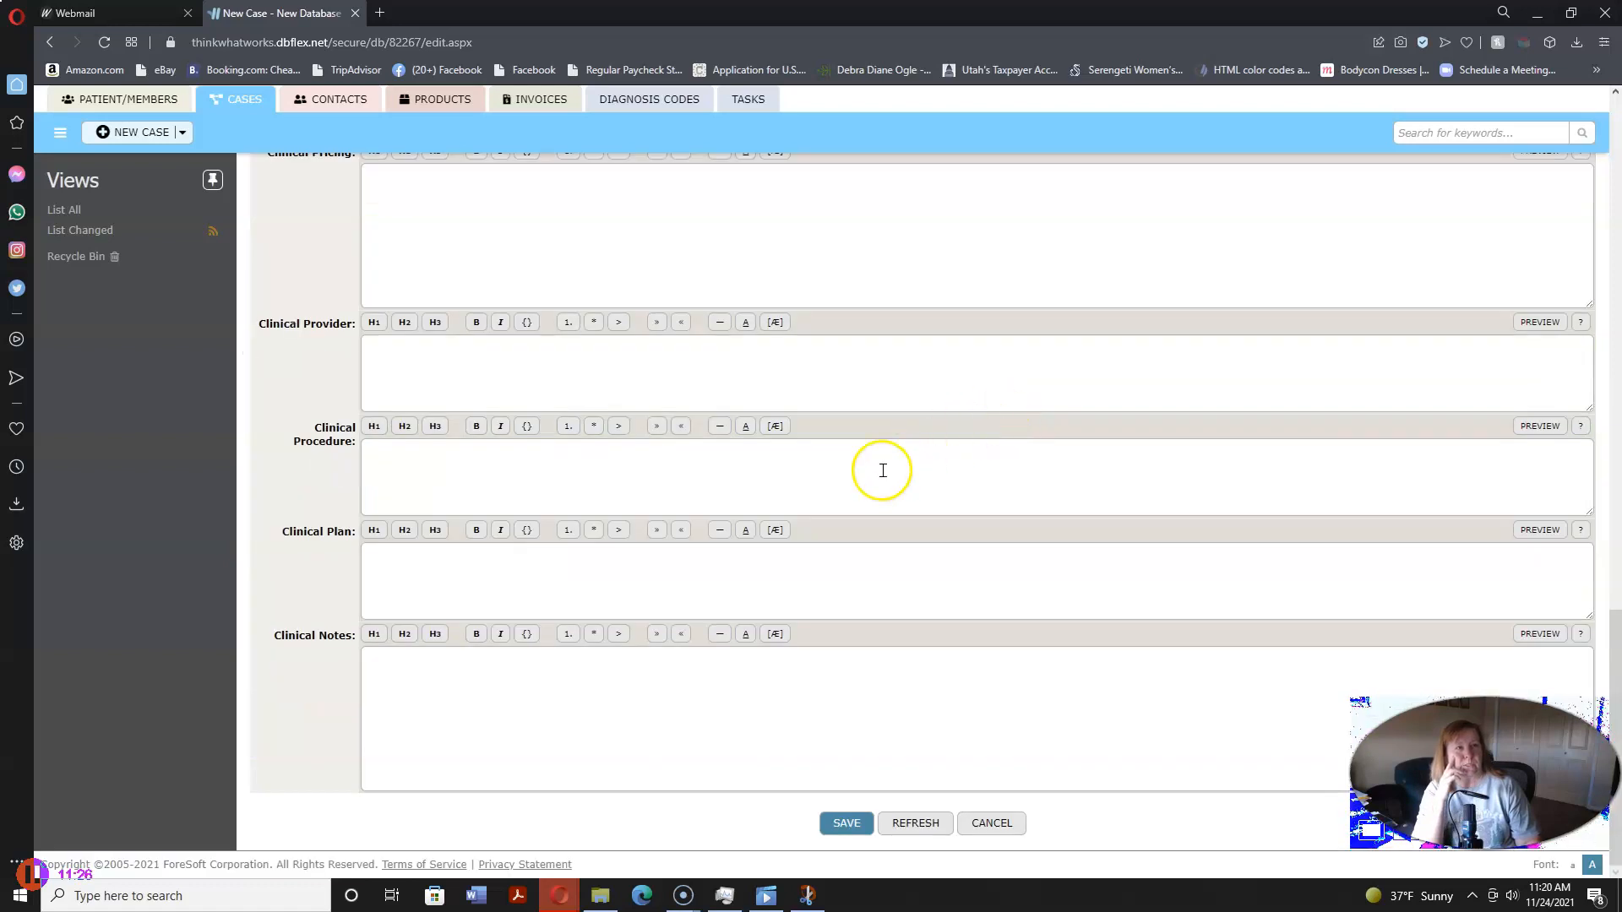
scroll(880, 467, up, 14)
drag(1619, 255, 1392, 839)
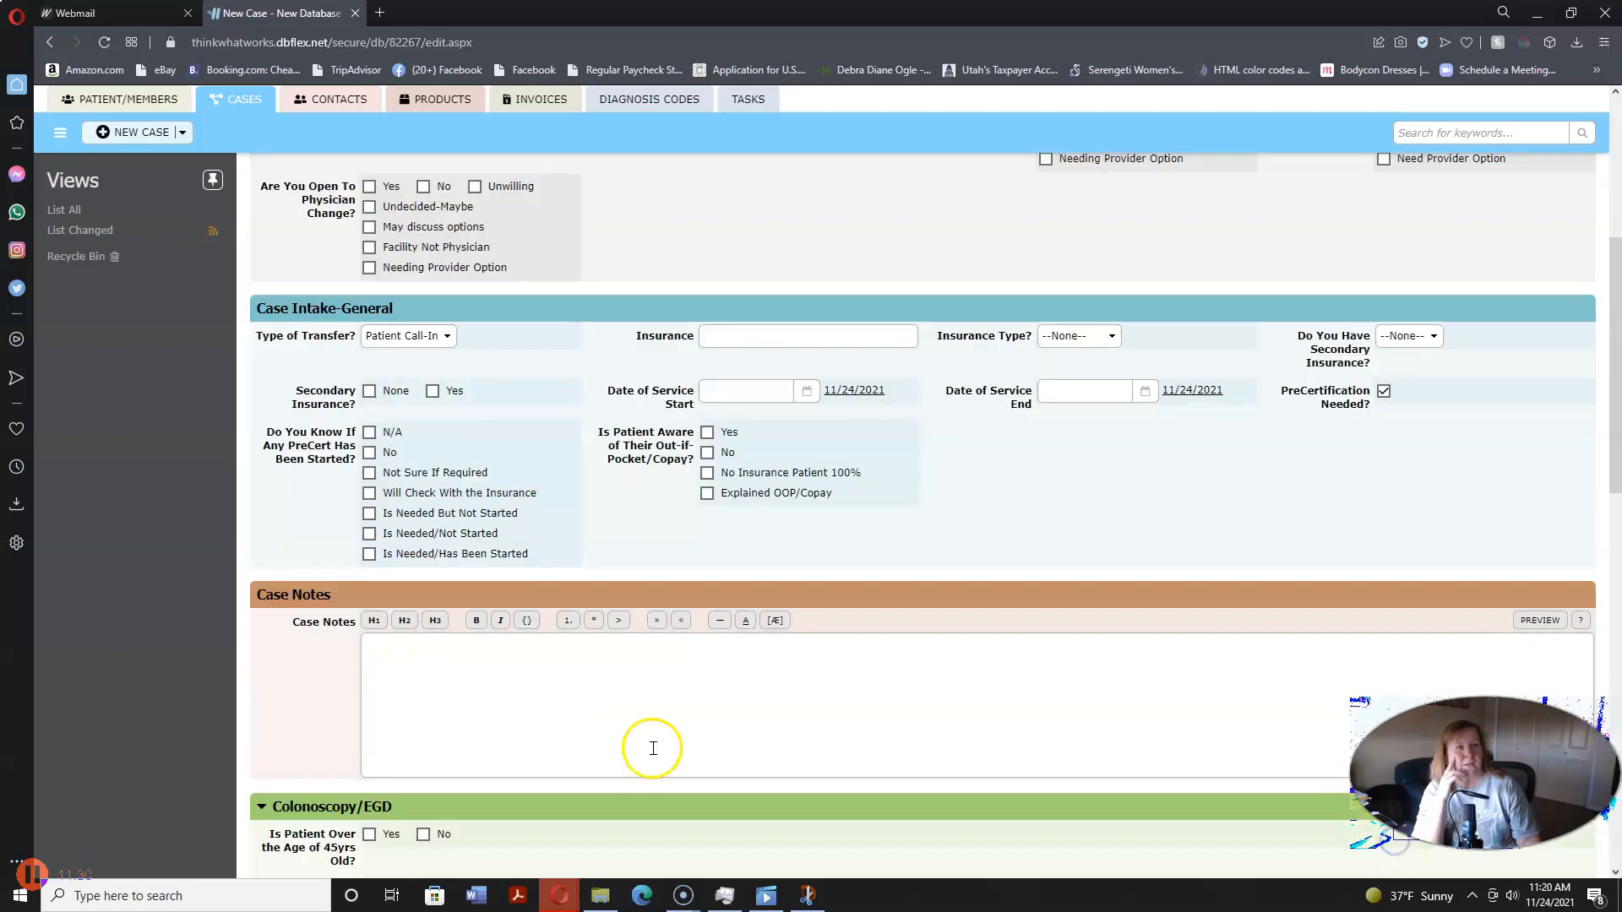
Step: Save the new colonoscopy case and open it from the case list in the patient's record
scroll(653, 748, down, 10)
click(841, 823)
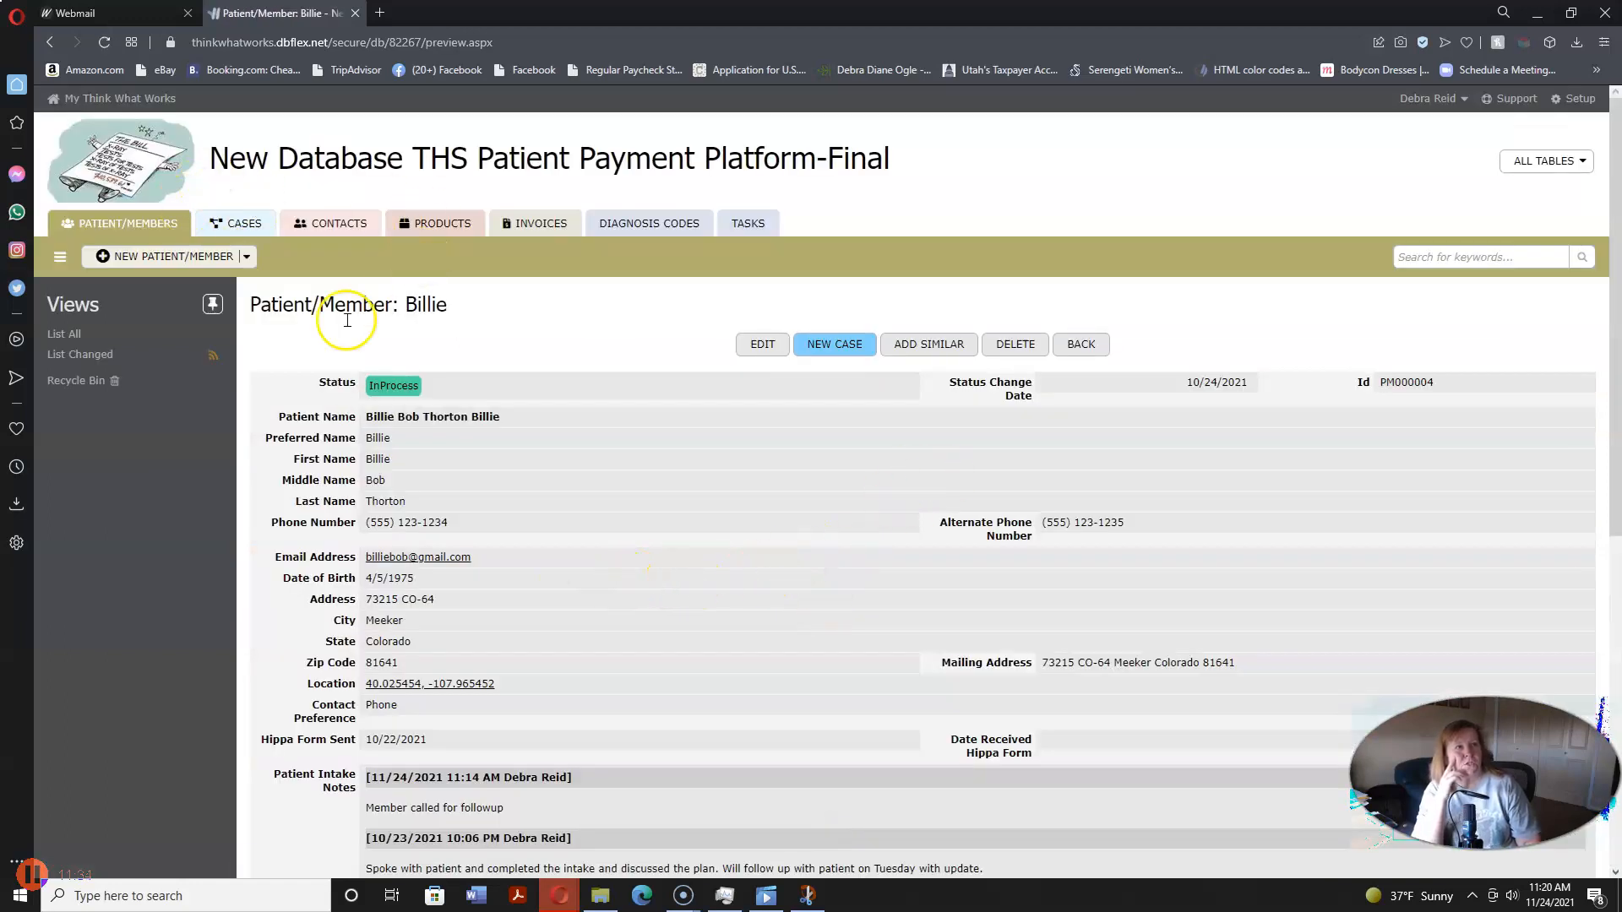
scroll(557, 439, down, 7)
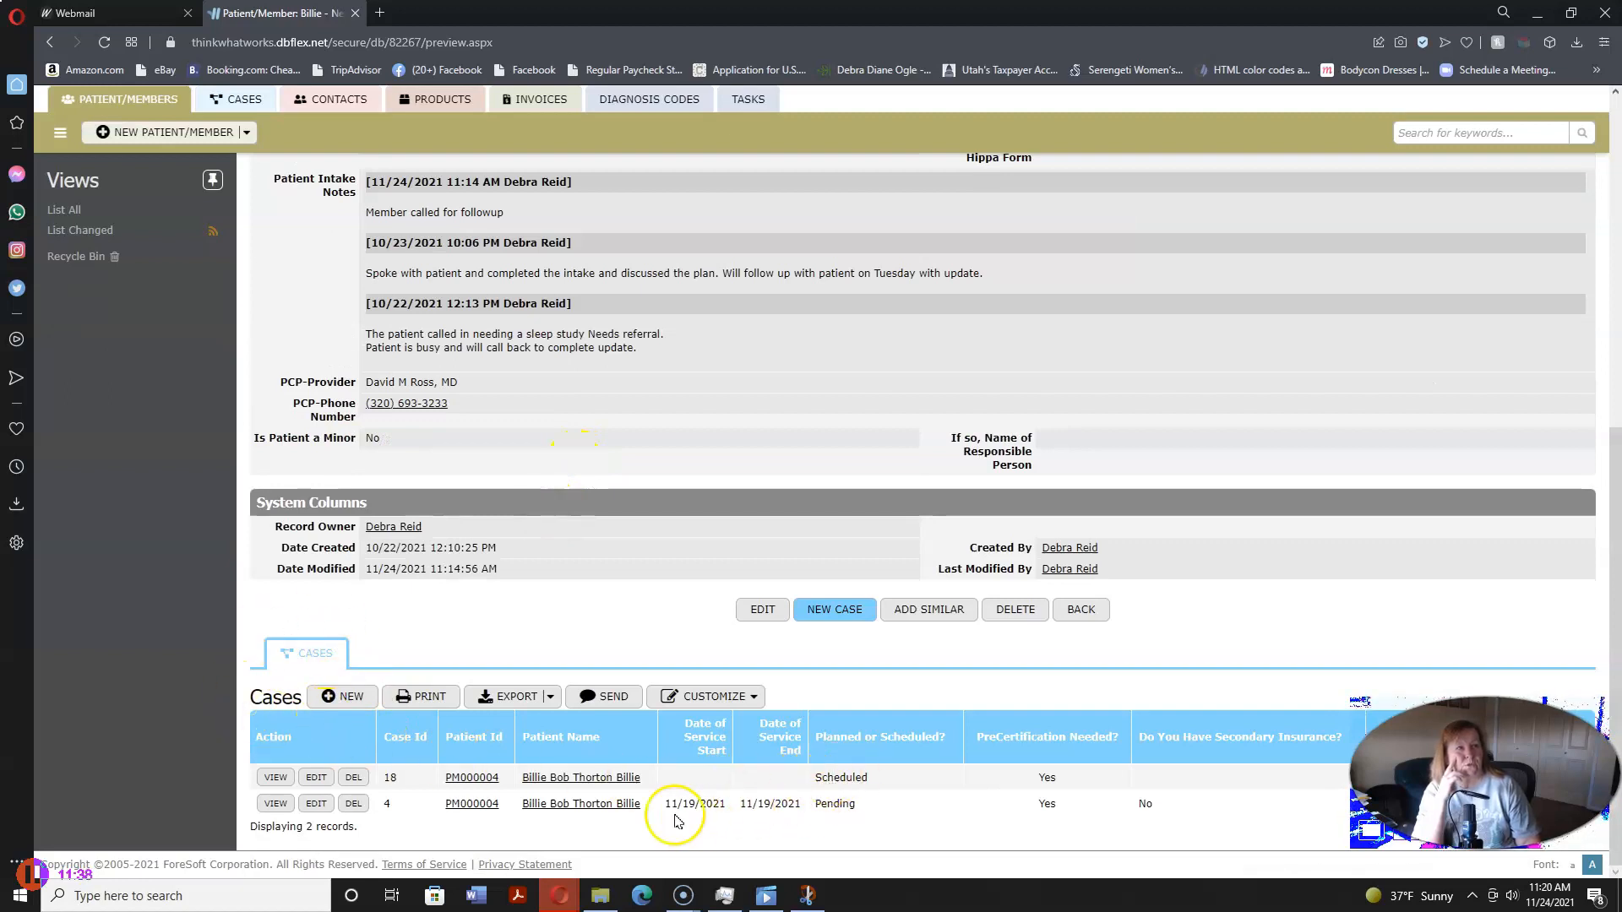
click(273, 778)
Step: Review the saved case's intake details, procedure sections, clinical review and related invoices
scroll(460, 687, down, 5)
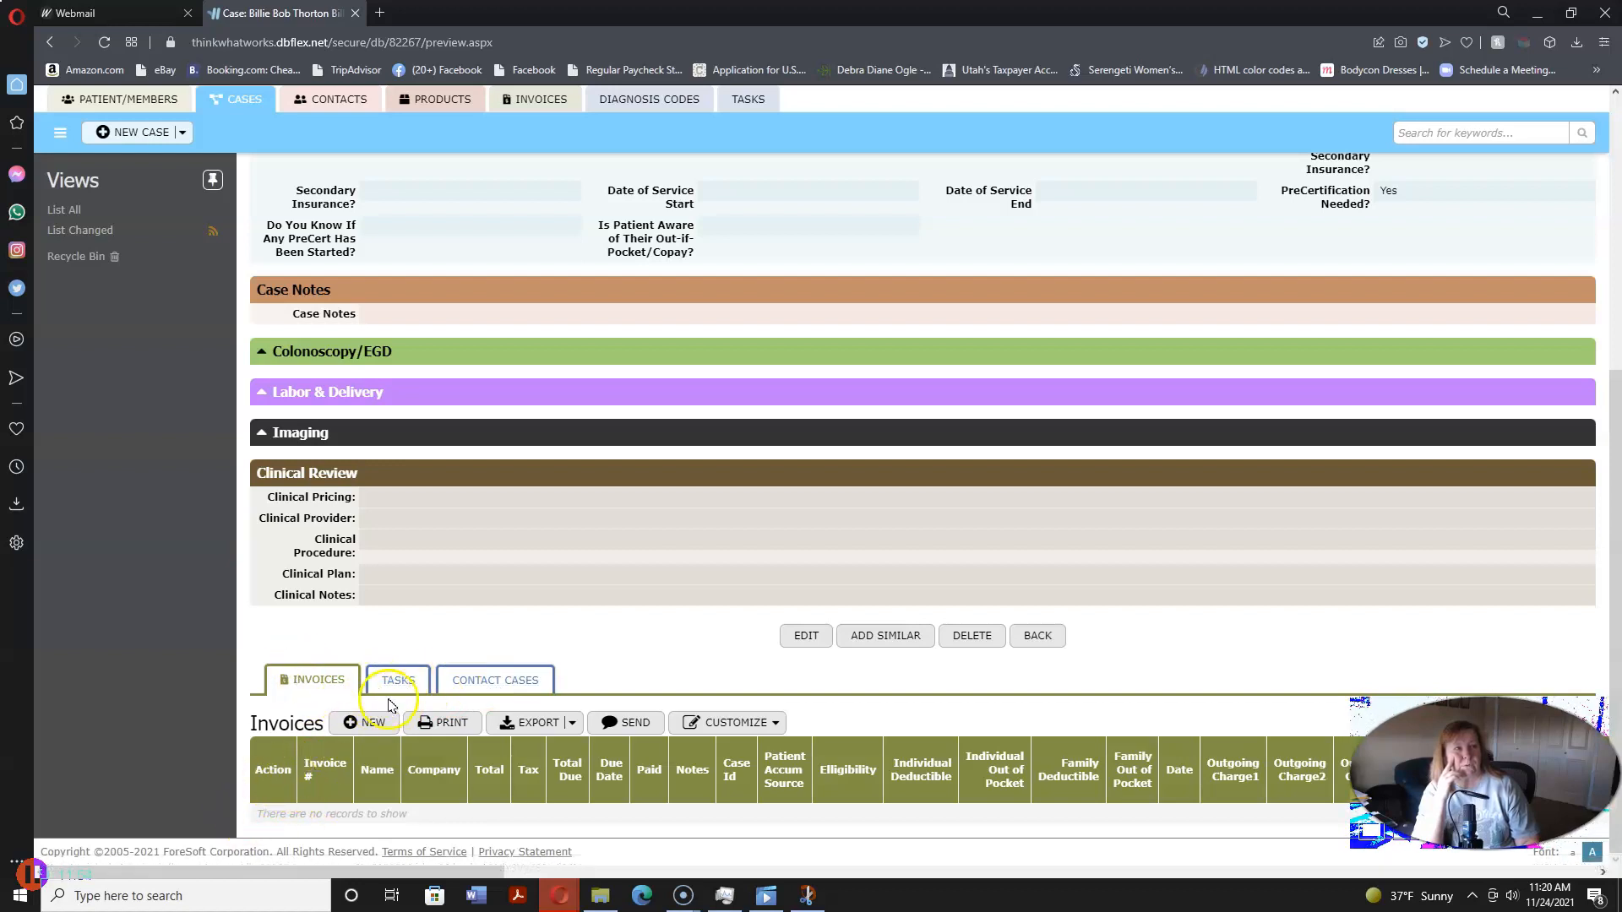
scroll(553, 651, up, 5)
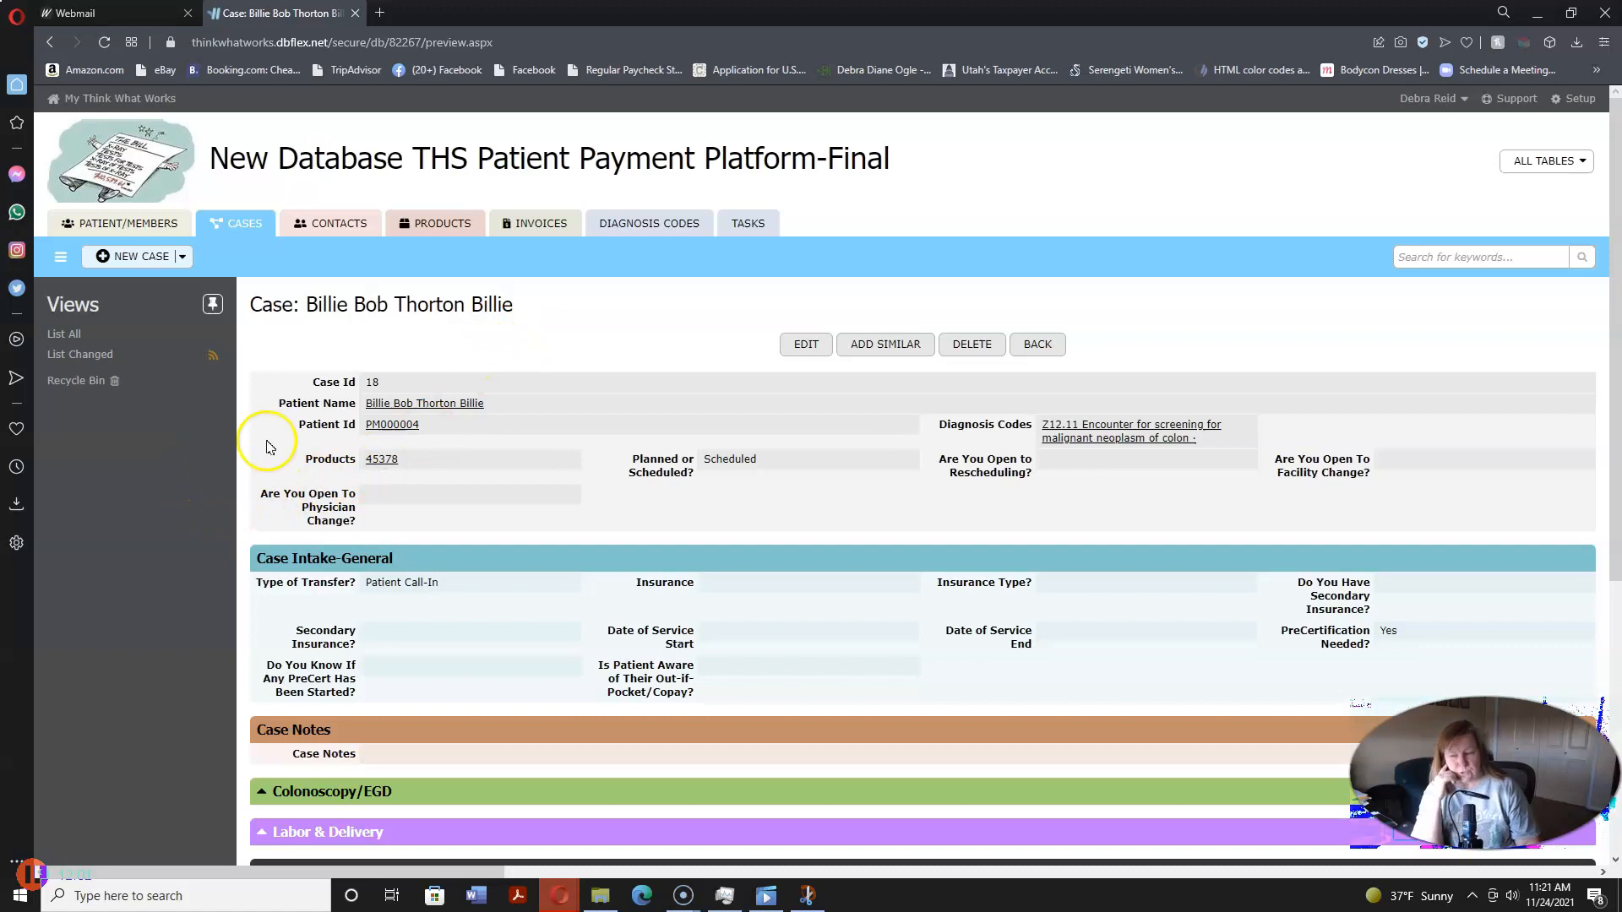
scroll(843, 138, down, 5)
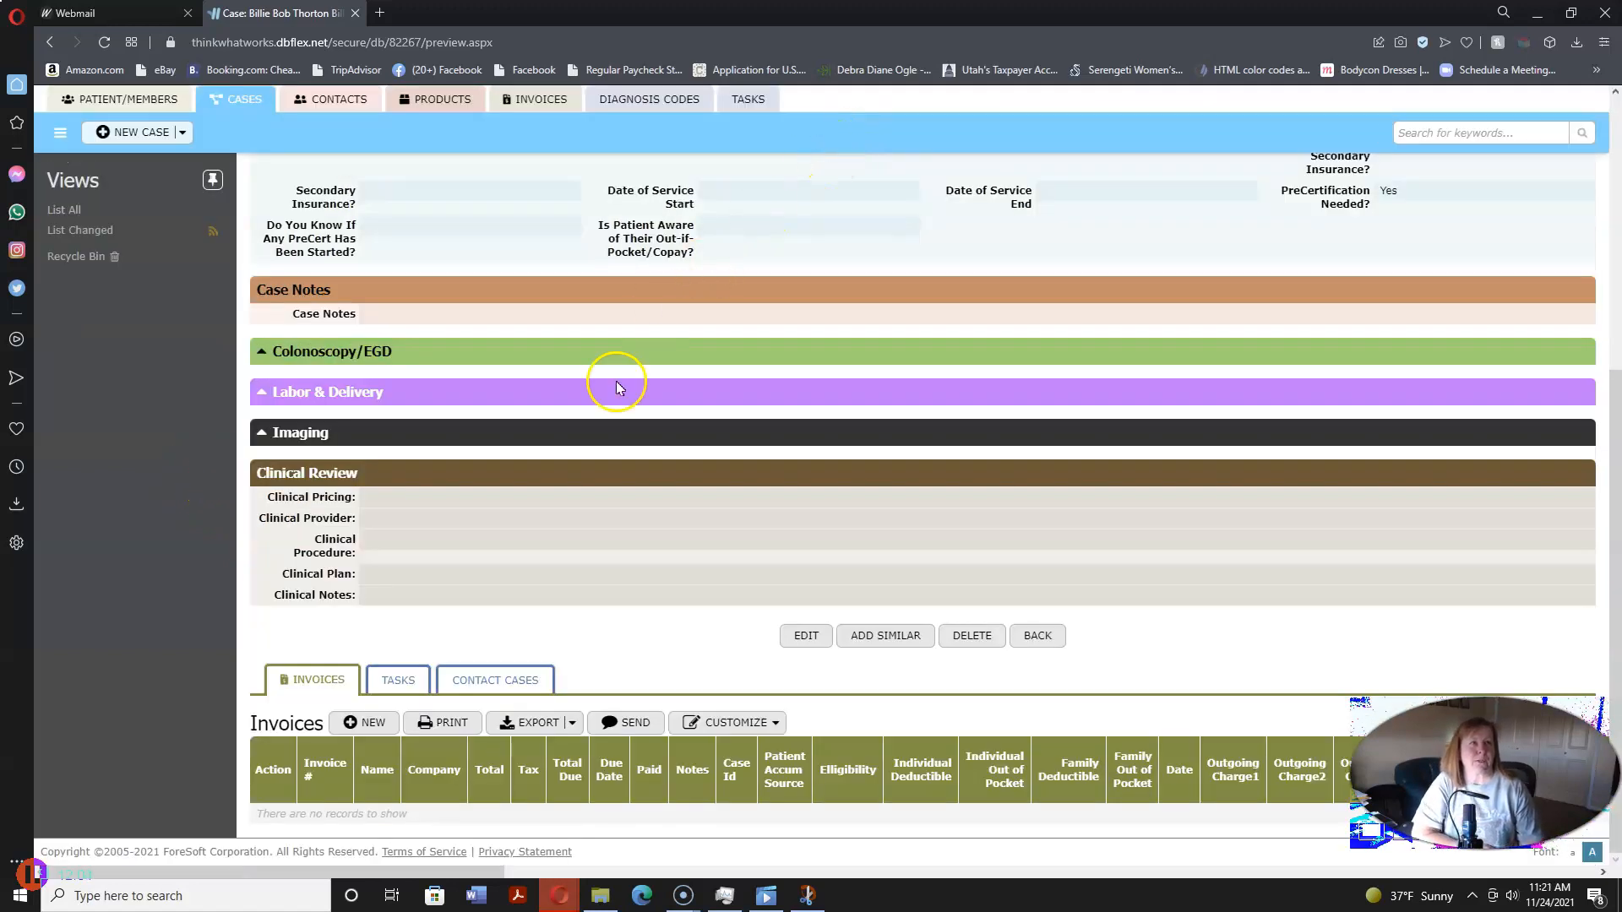
scroll(642, 387, up, 5)
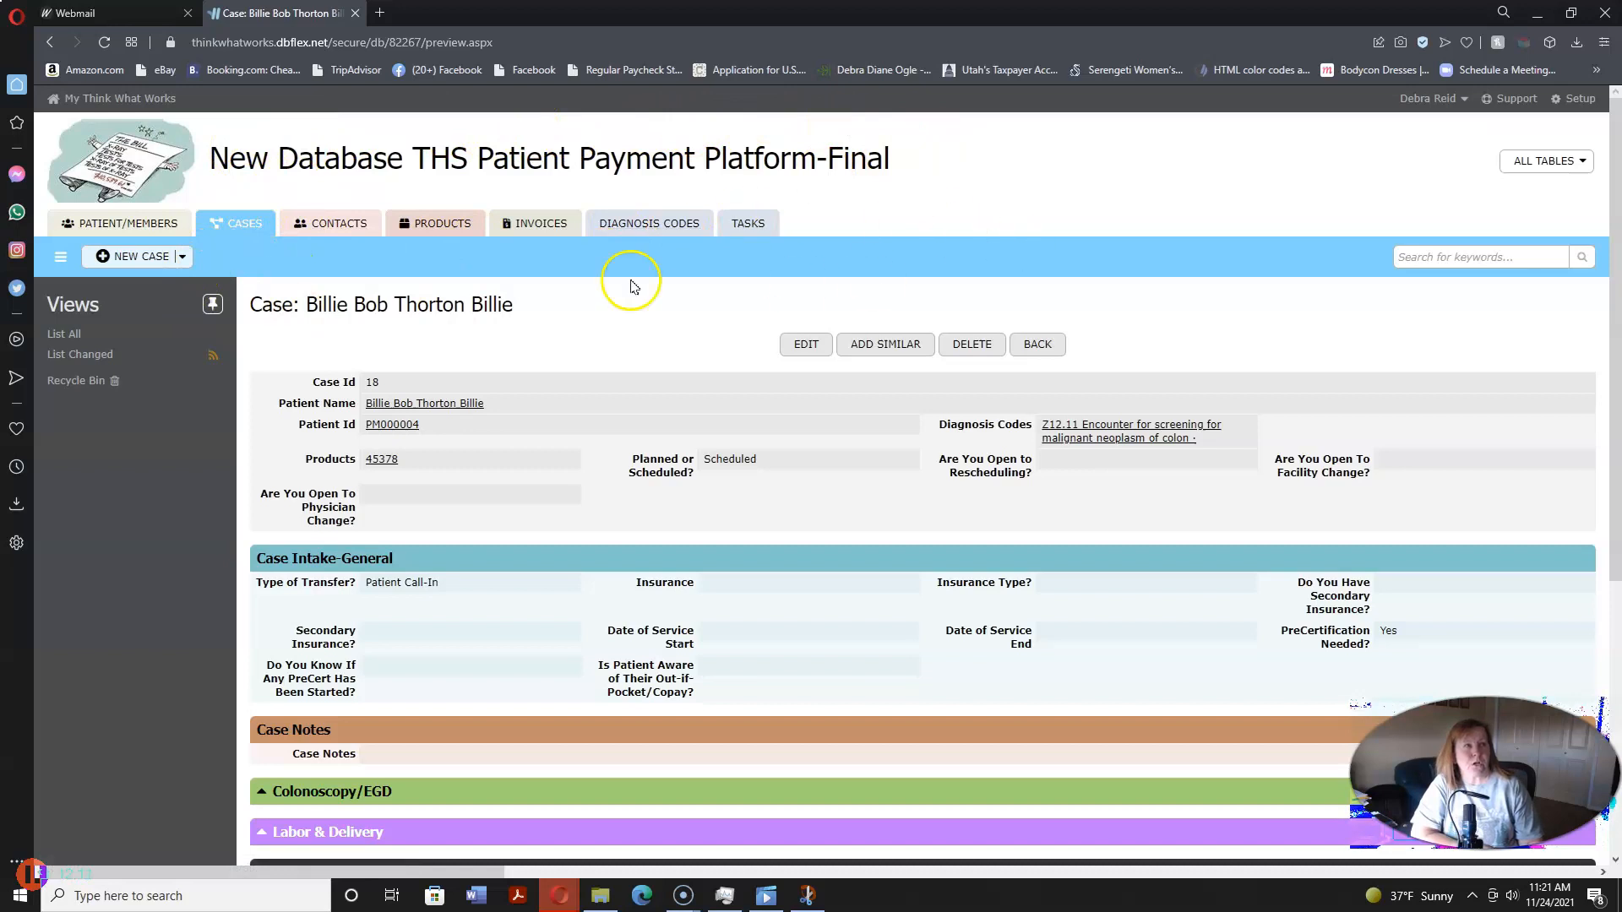
Step: Open the Patient/Members table properties for editing in the database setup and show the tab color choices
click(238, 214)
click(140, 226)
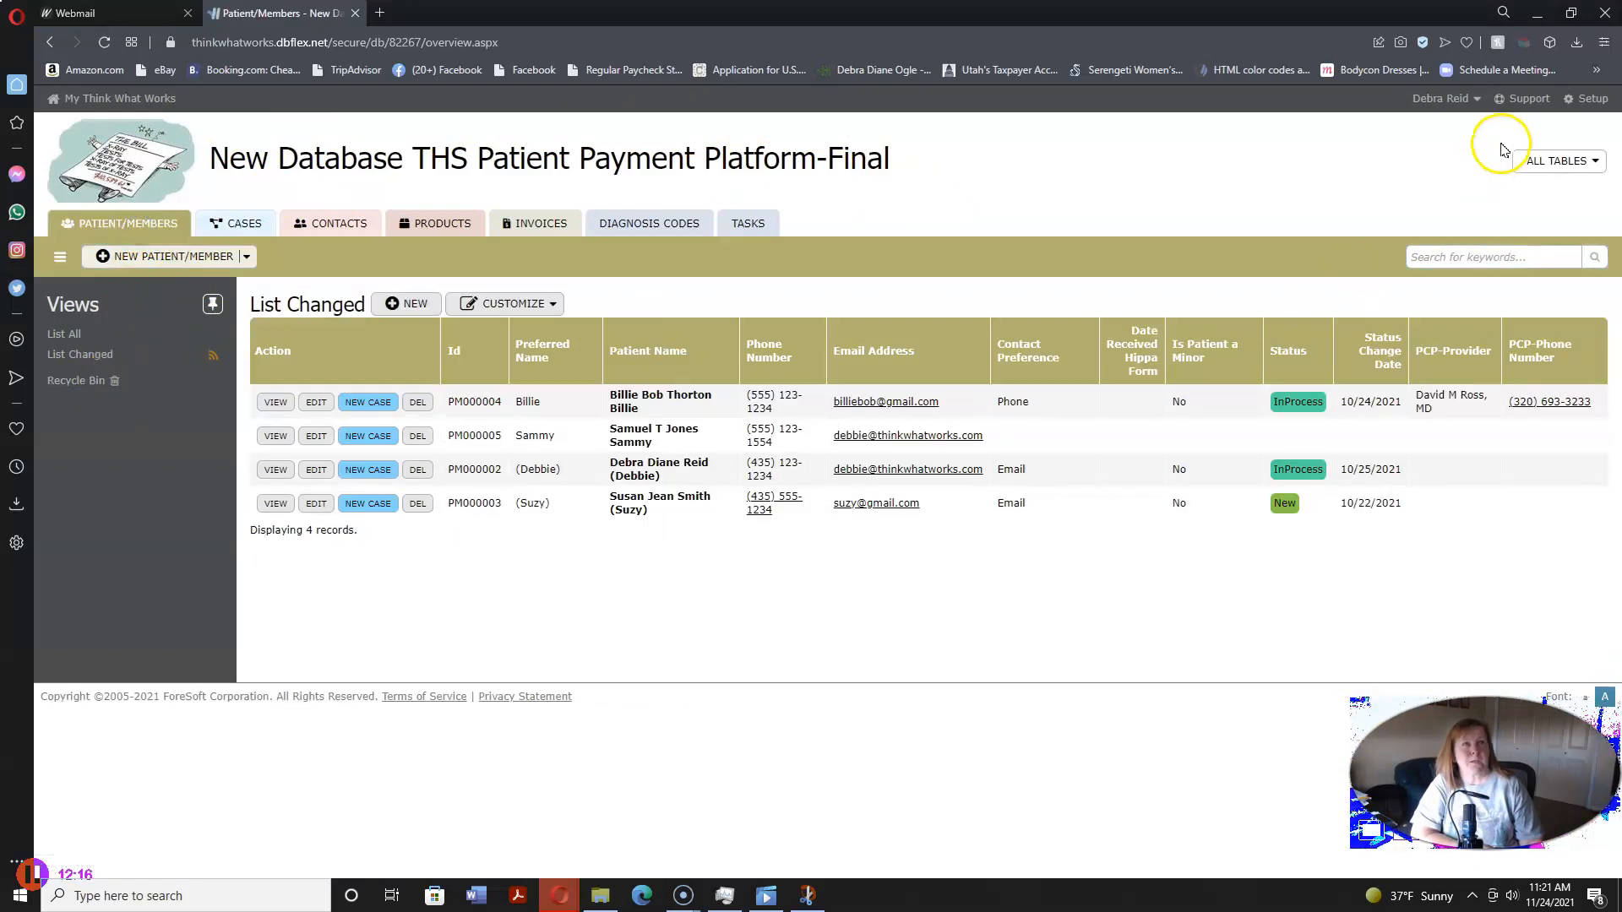
click(1593, 99)
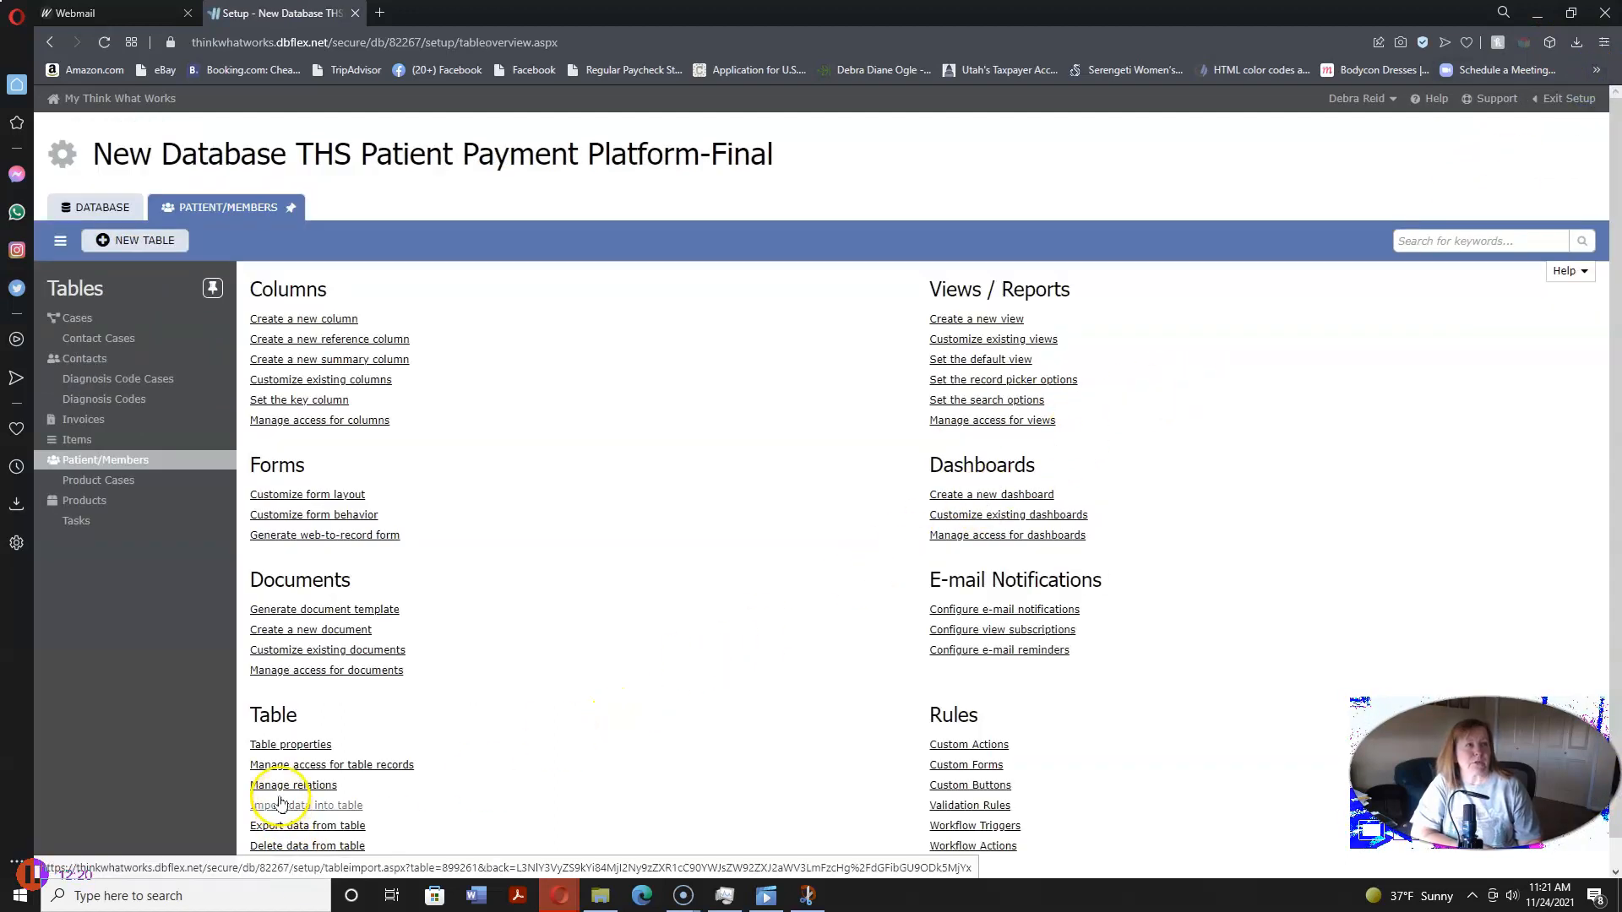
click(272, 745)
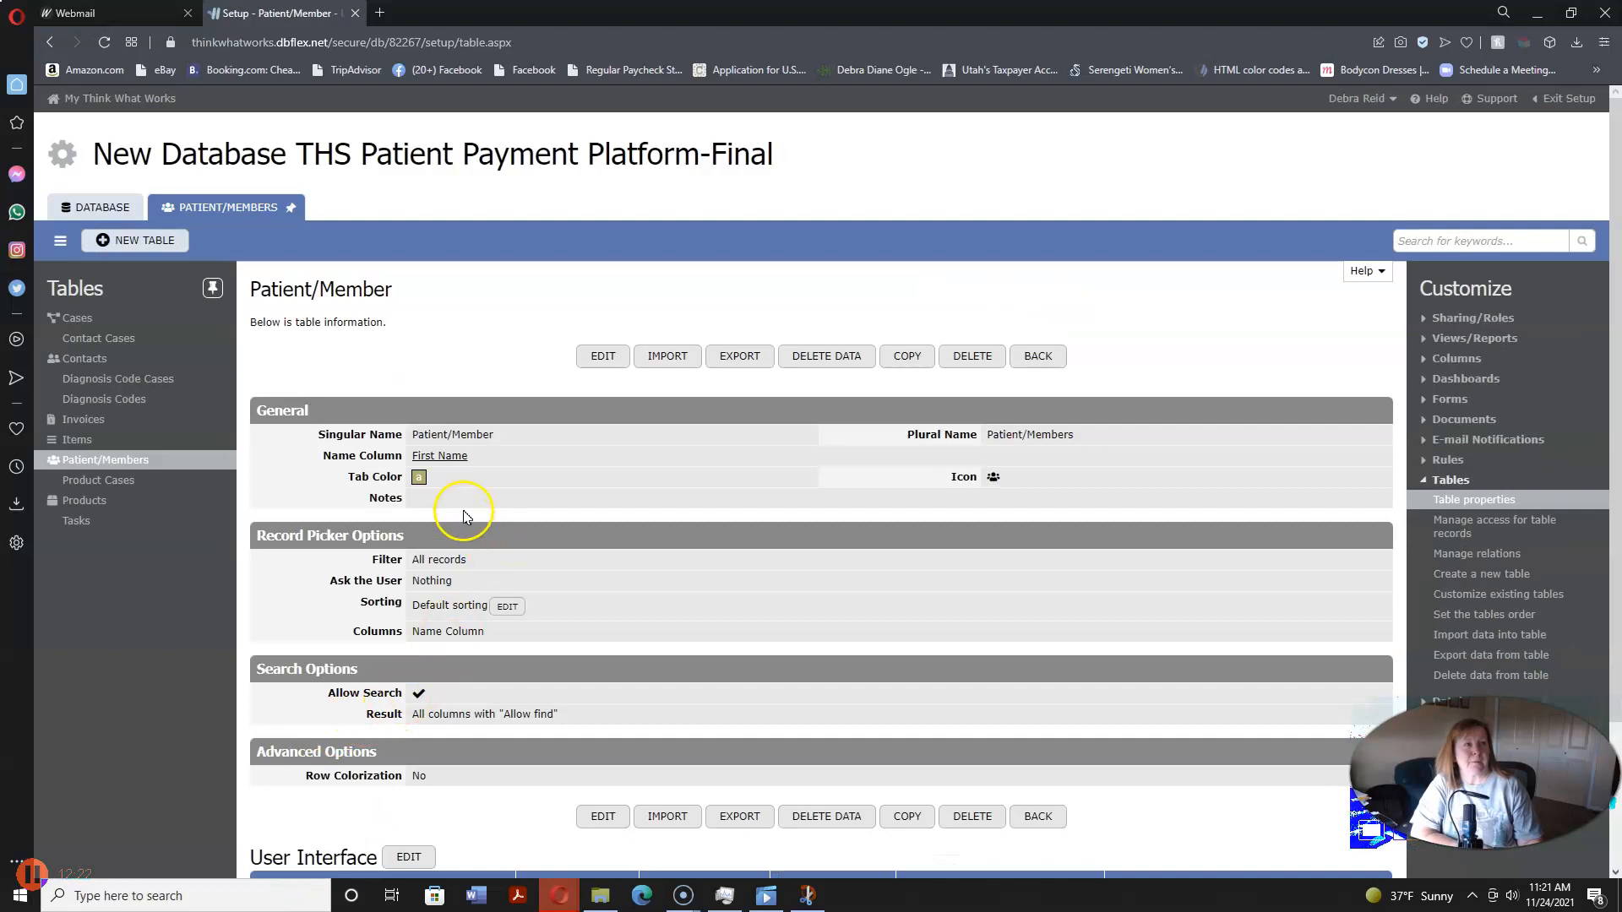
click(603, 355)
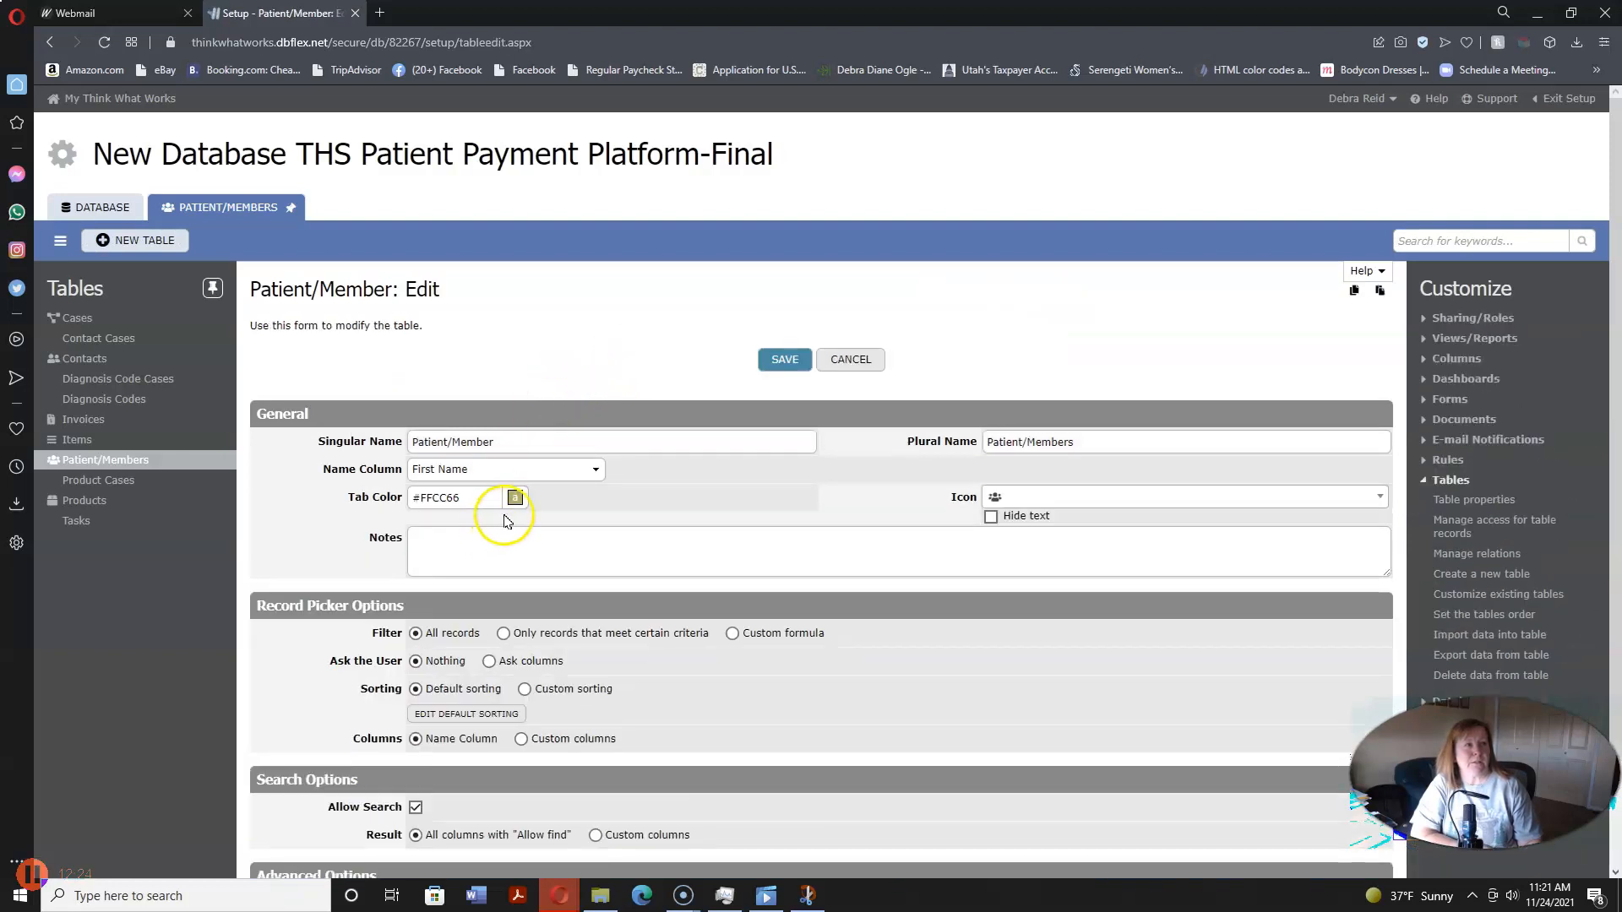
click(514, 498)
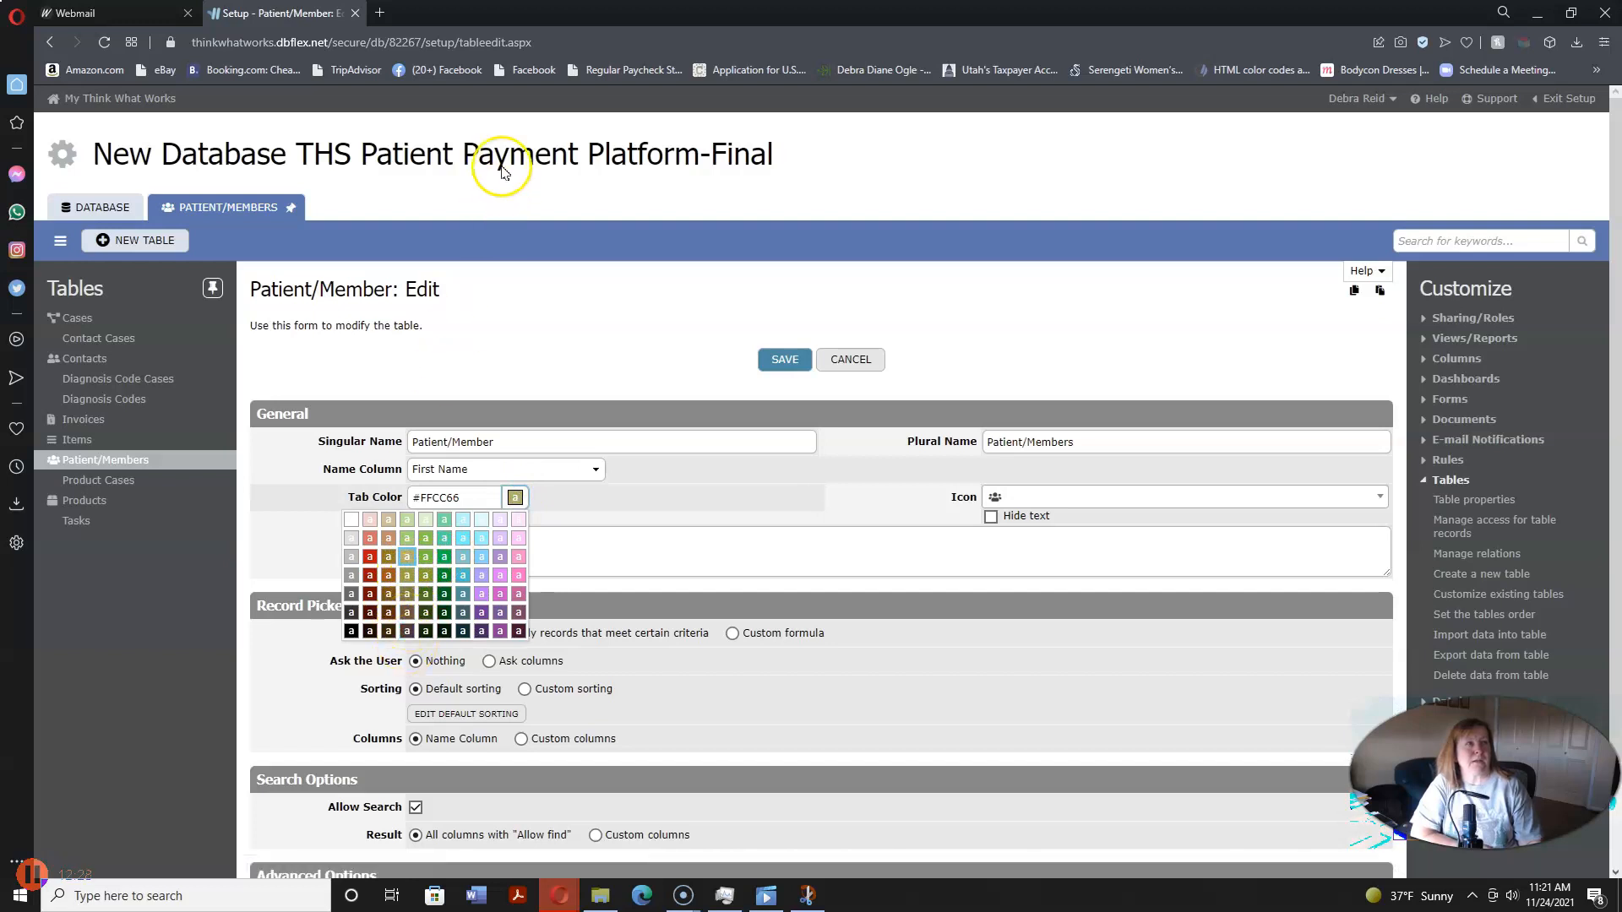
Step: Search the web for "yellow html" in a separate page and copy the Apricot hex code #FBCEB1 from the results
click(379, 12)
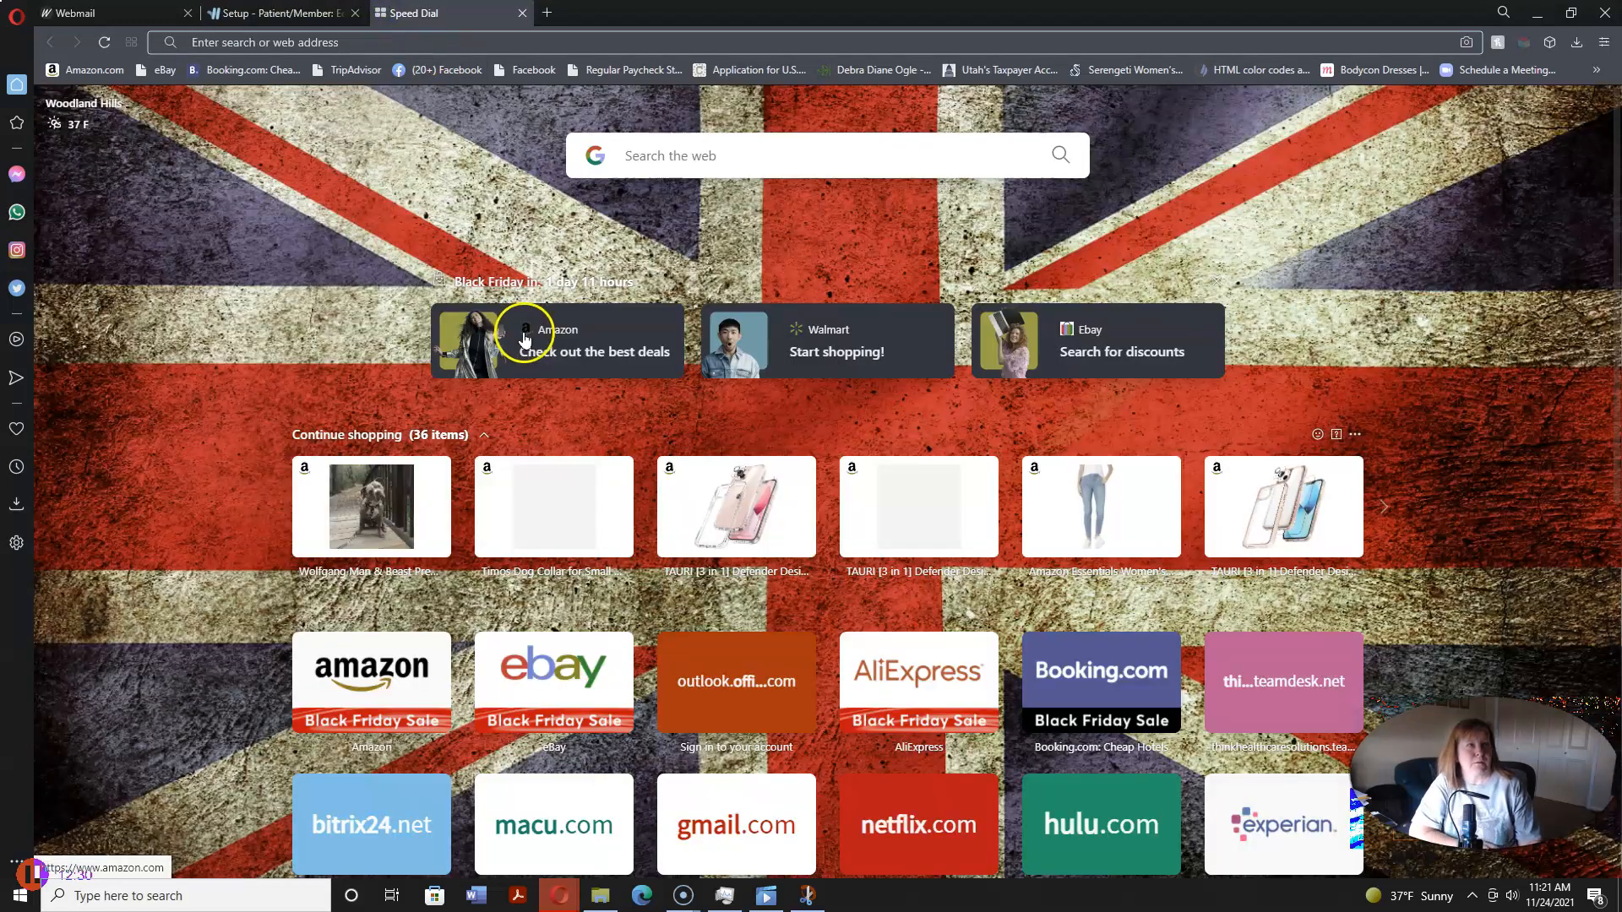
click(665, 155)
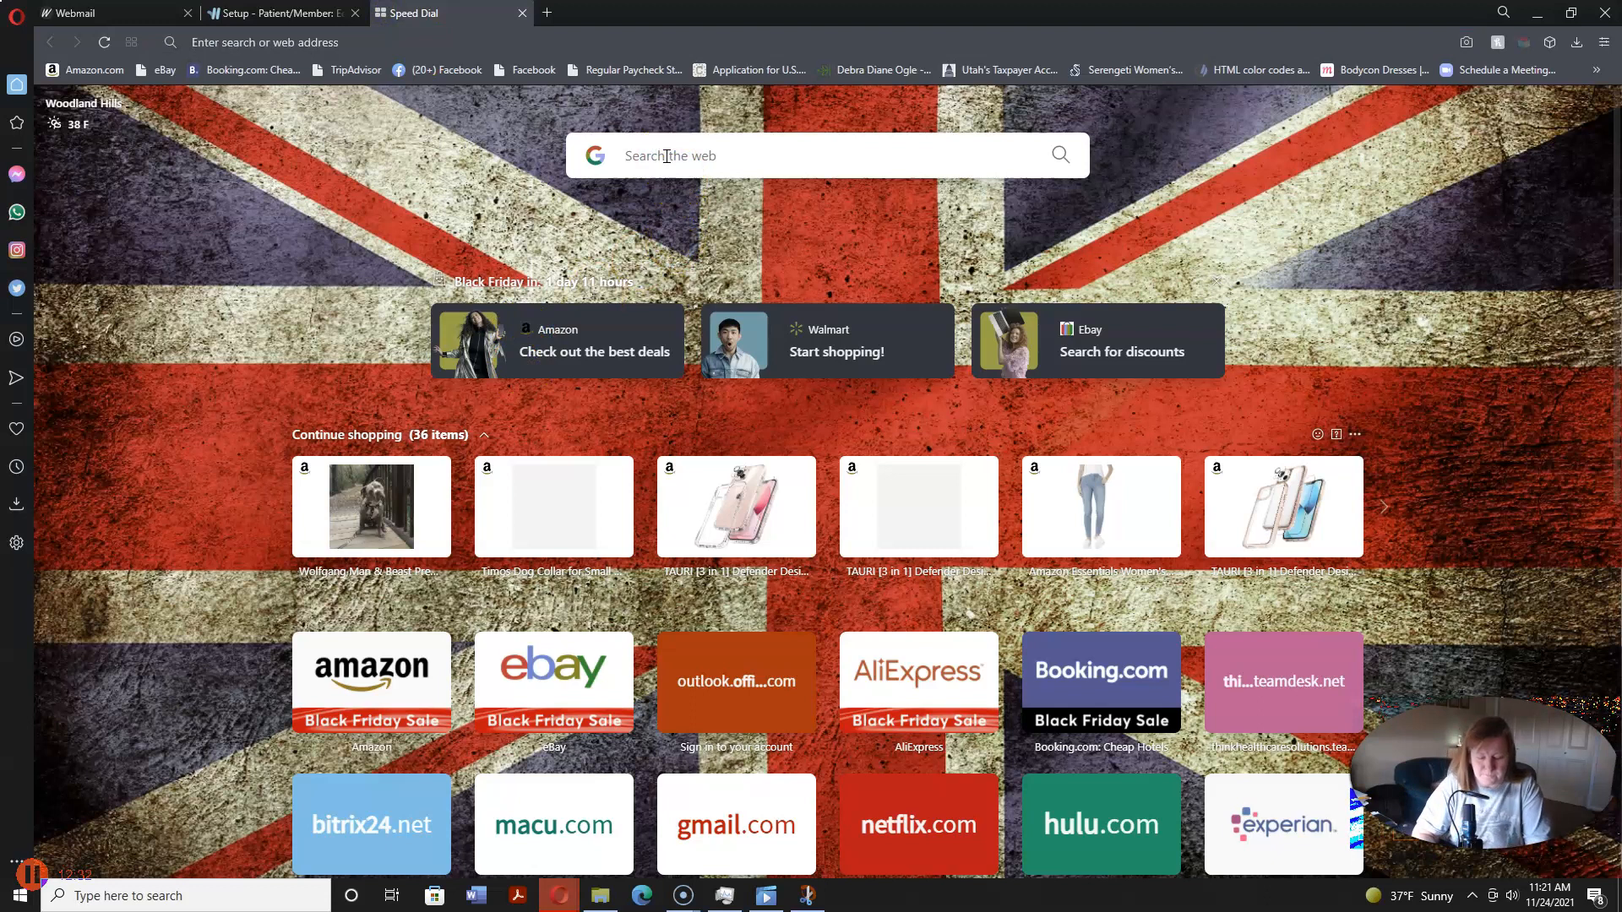
text(yellow html)
key(Return)
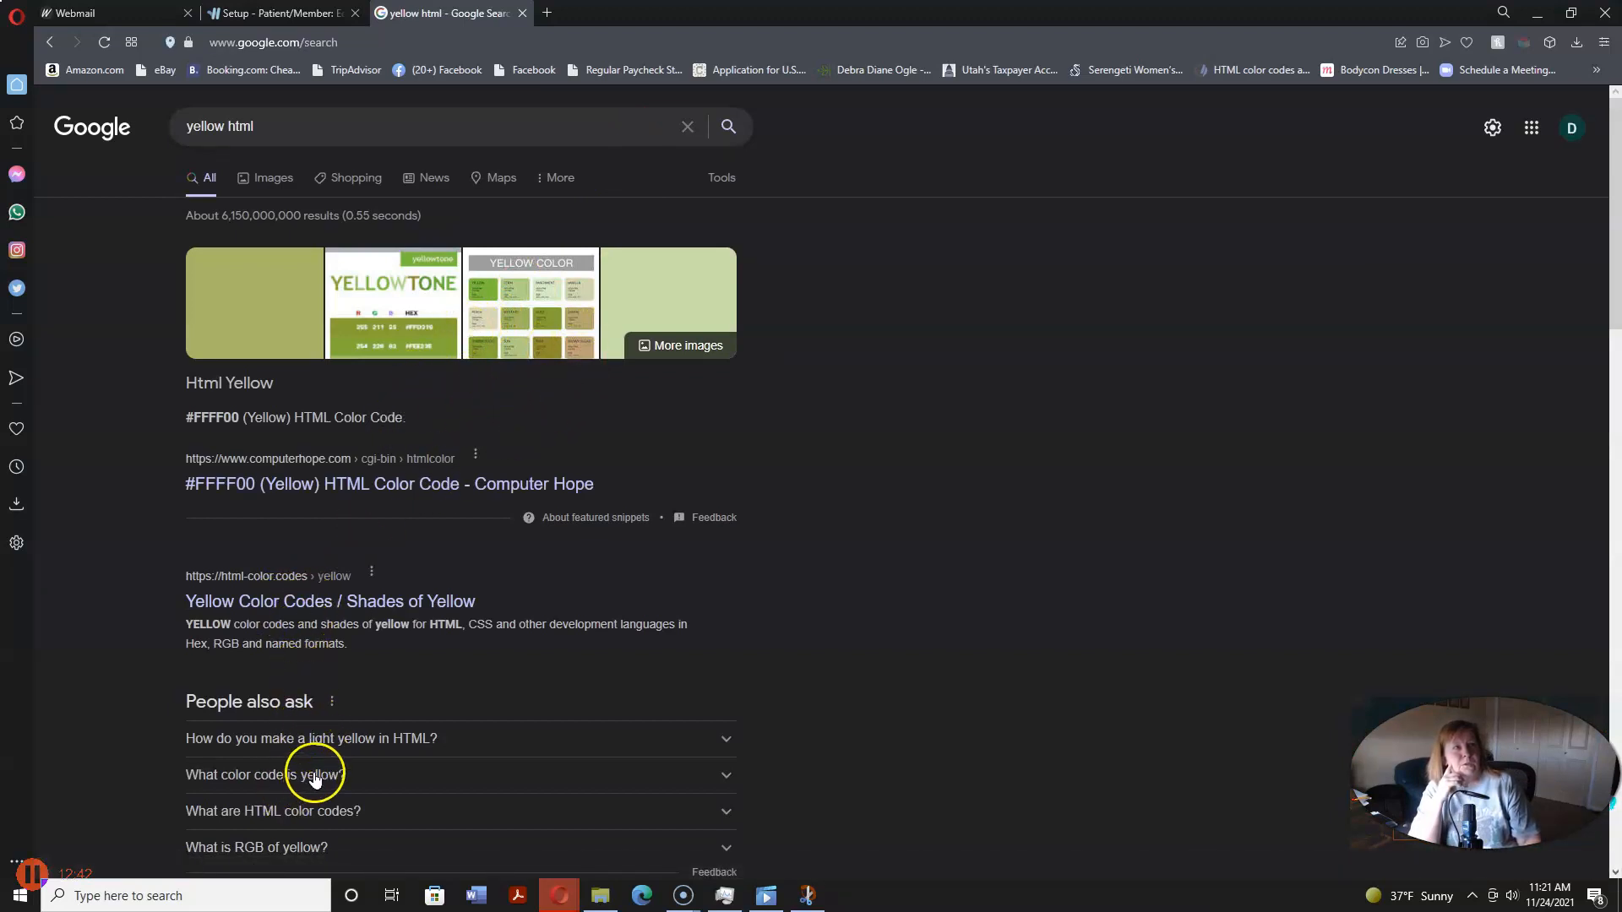
click(324, 811)
scroll(413, 748, down, 10)
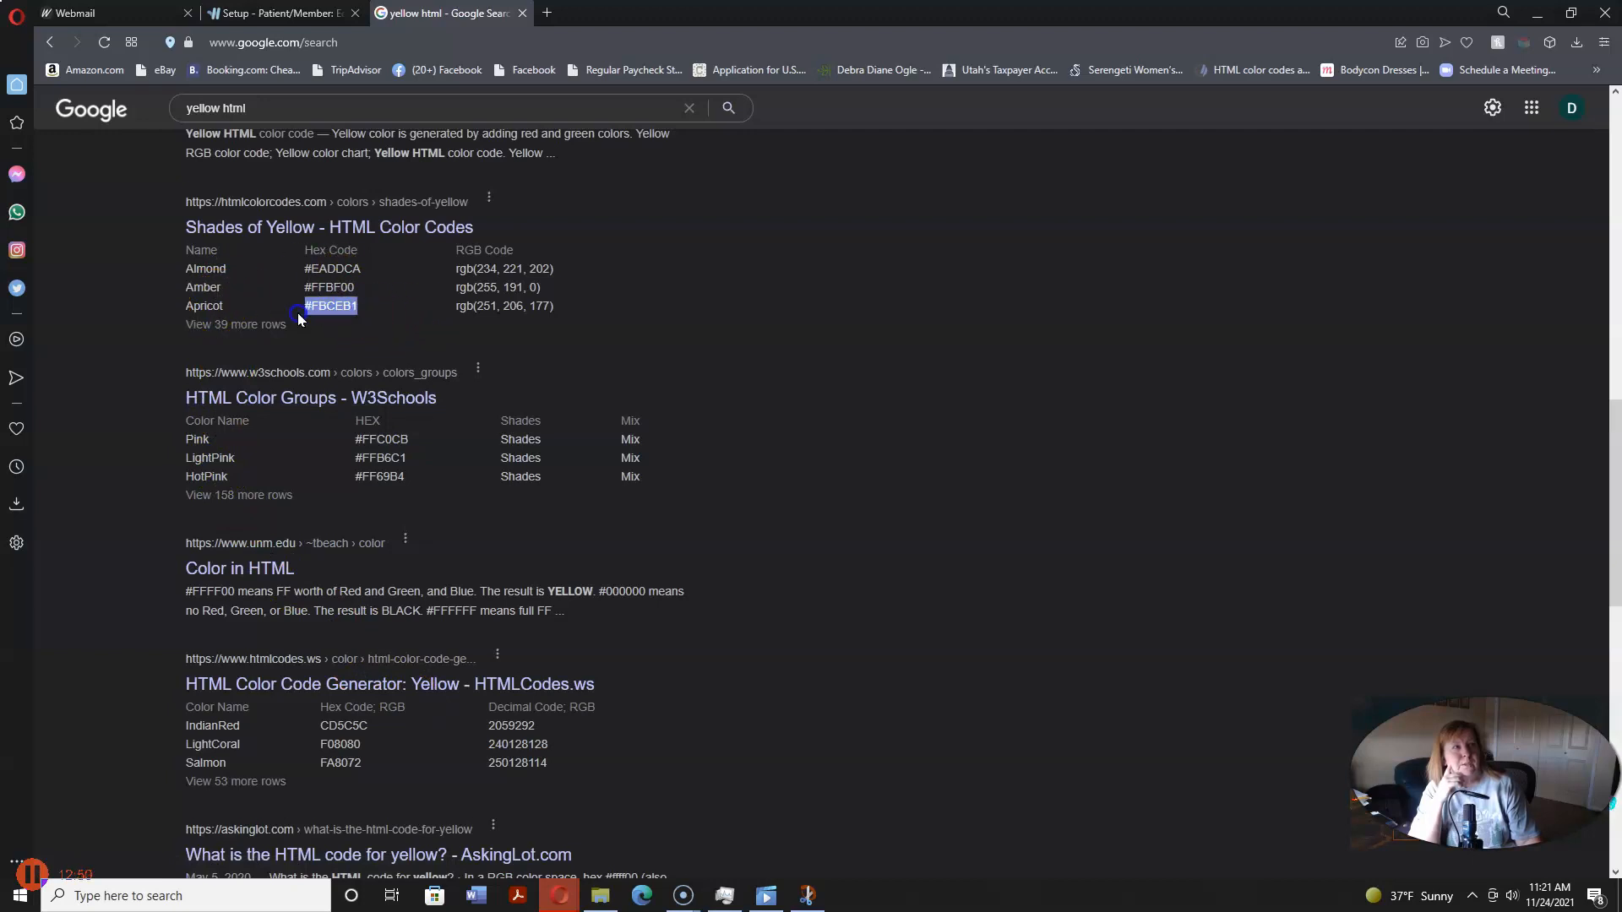
click(316, 276)
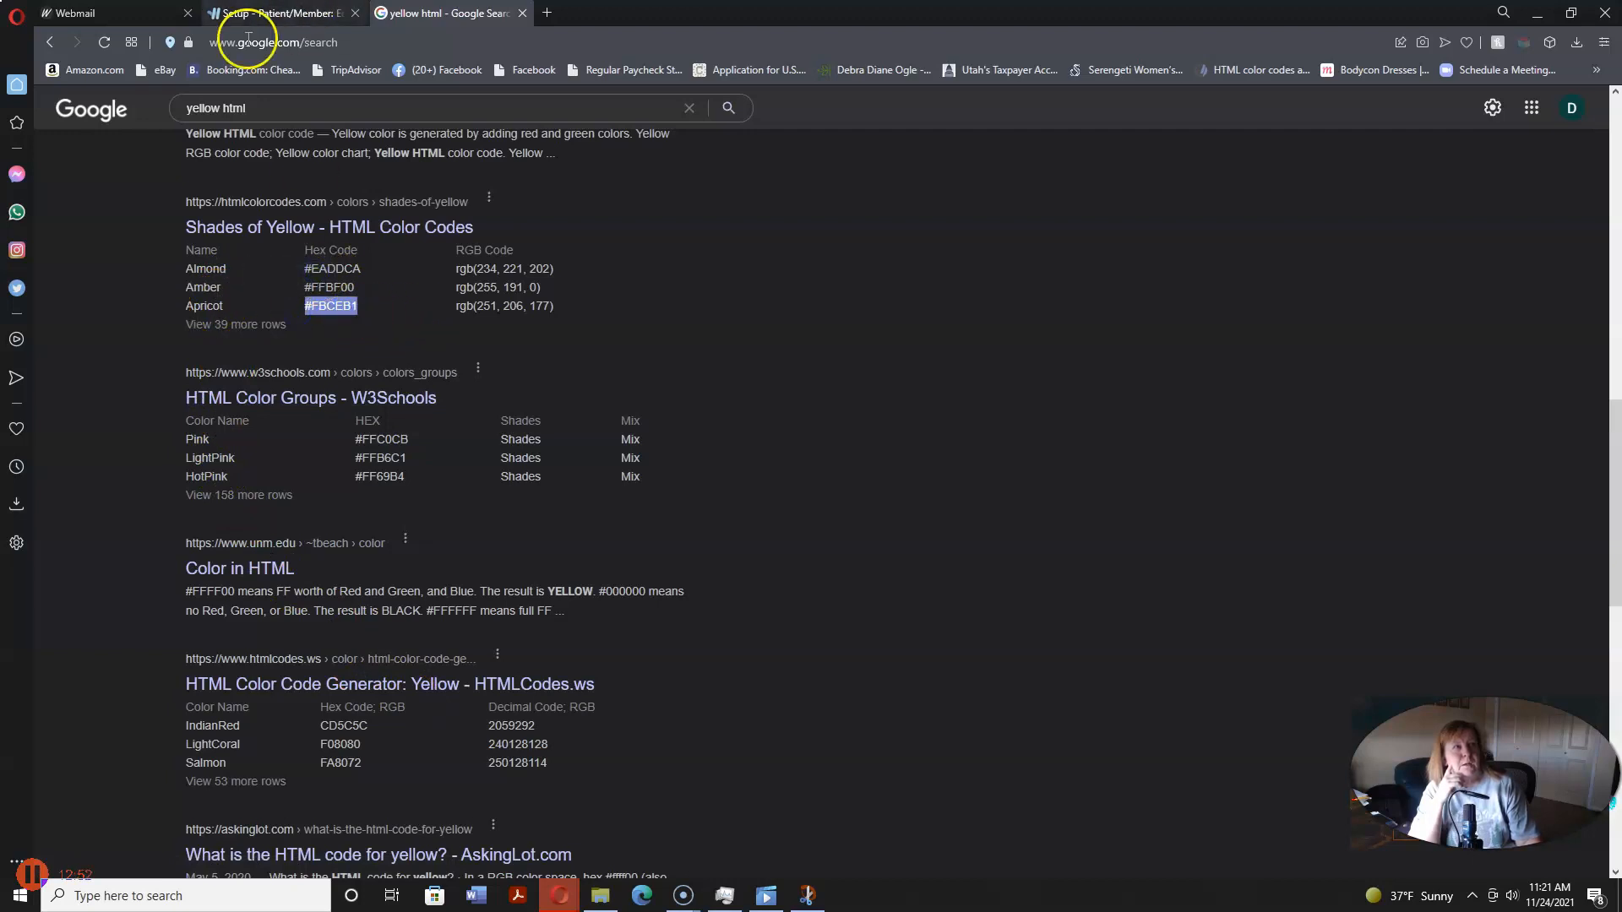
Step: Set the tab color of the Patient/Members table to #FBCEB1, save the table and return to its setup overview
click(266, 14)
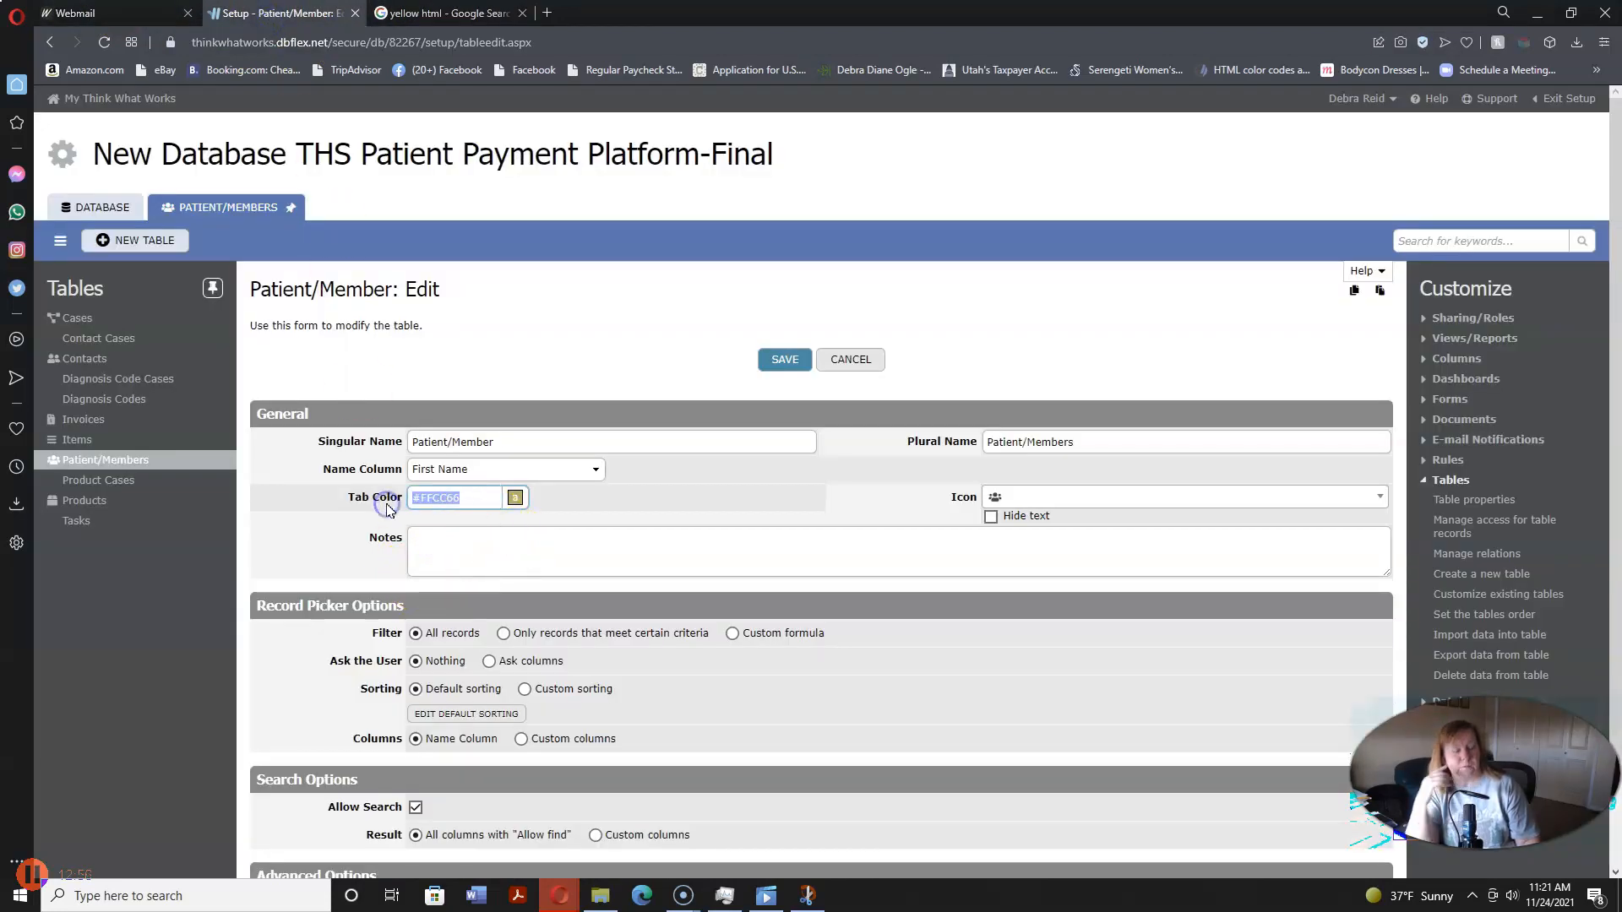
key(ctrl+v)
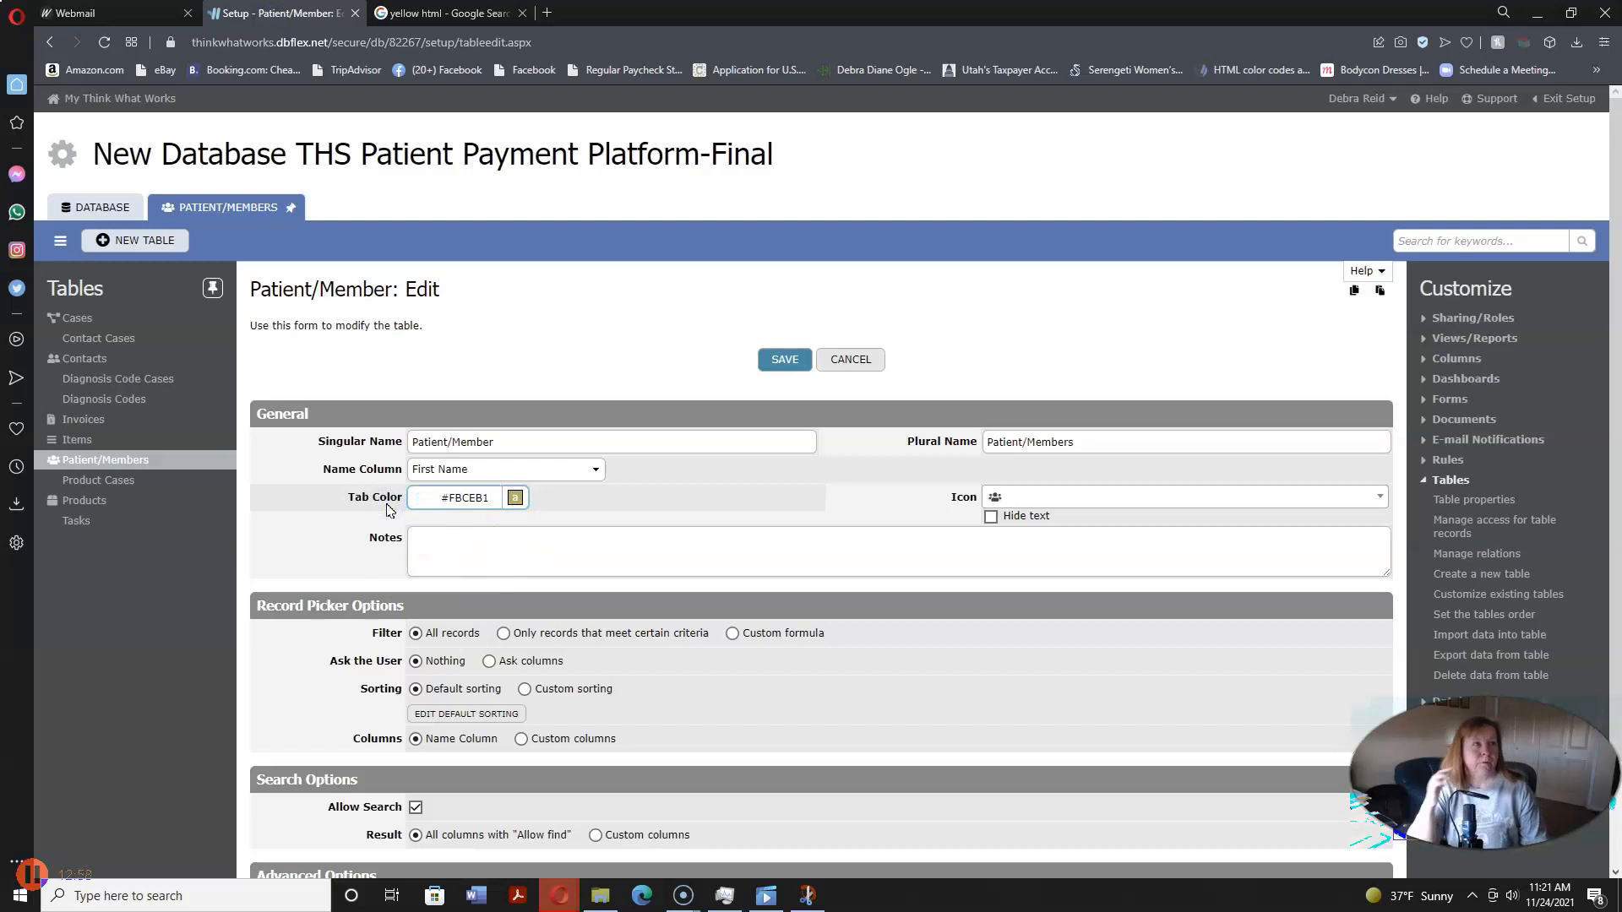
click(779, 361)
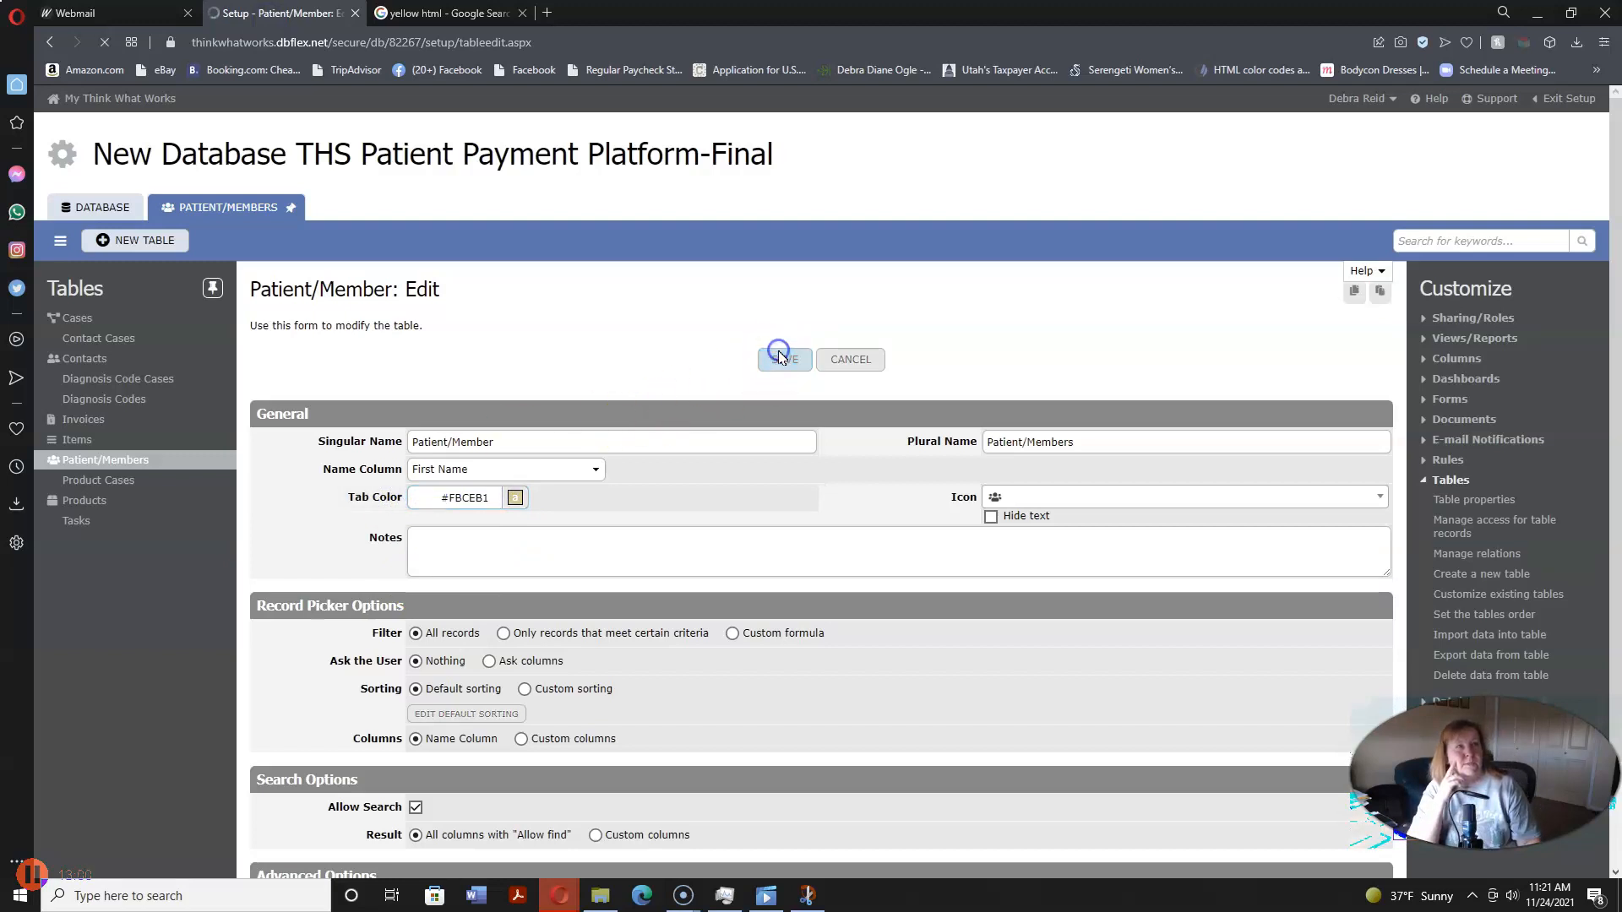
scroll(532, 481, up, 2)
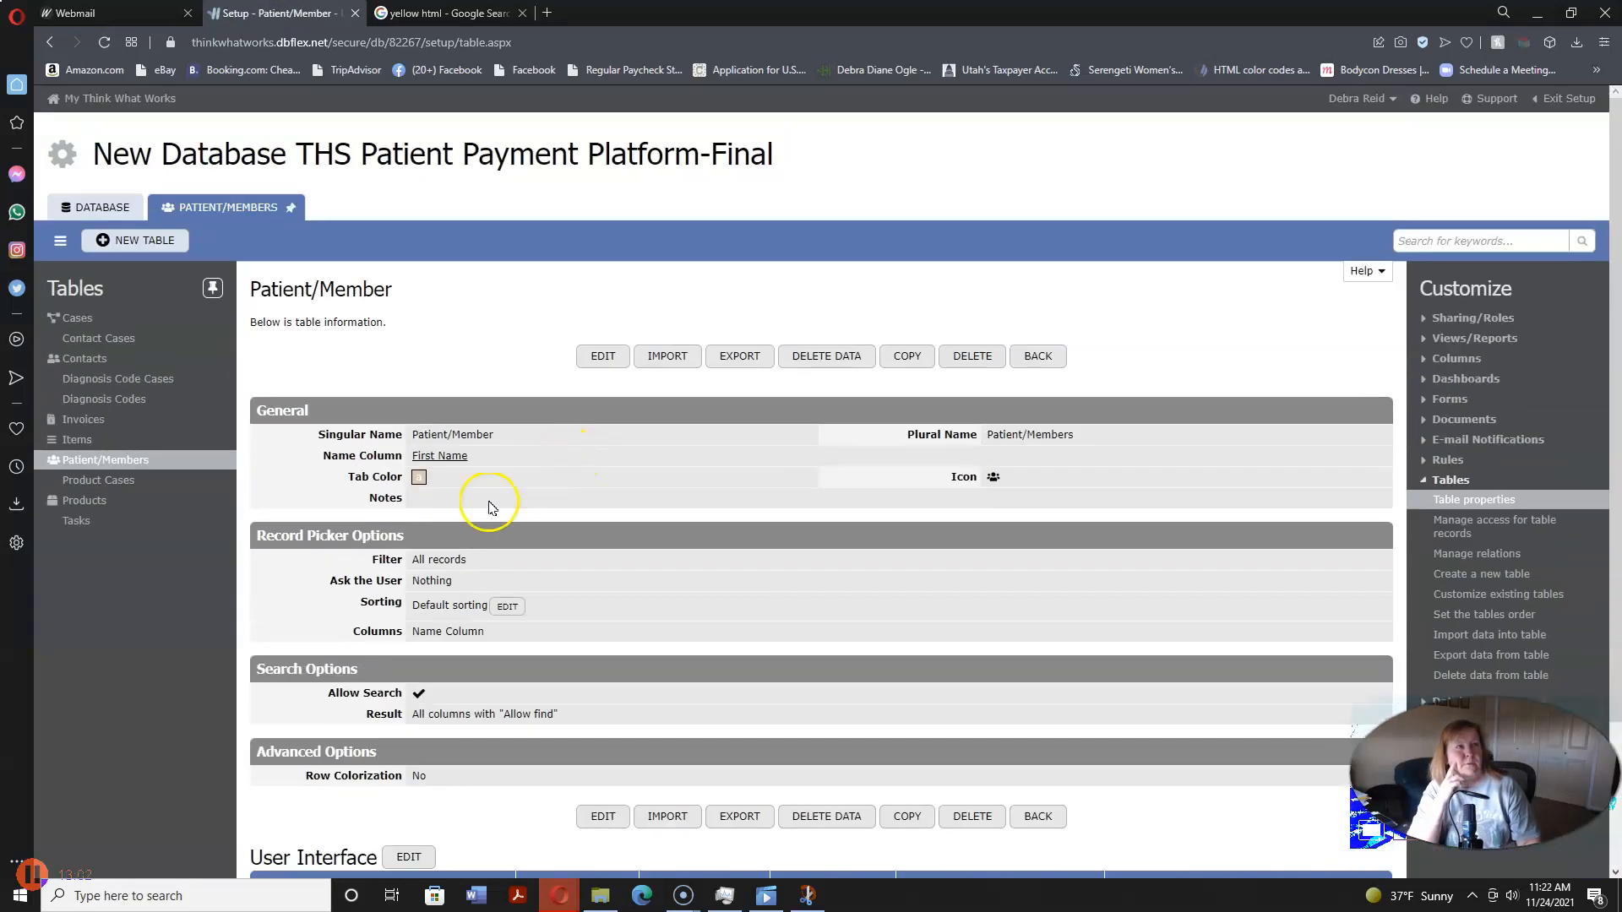
click(1030, 354)
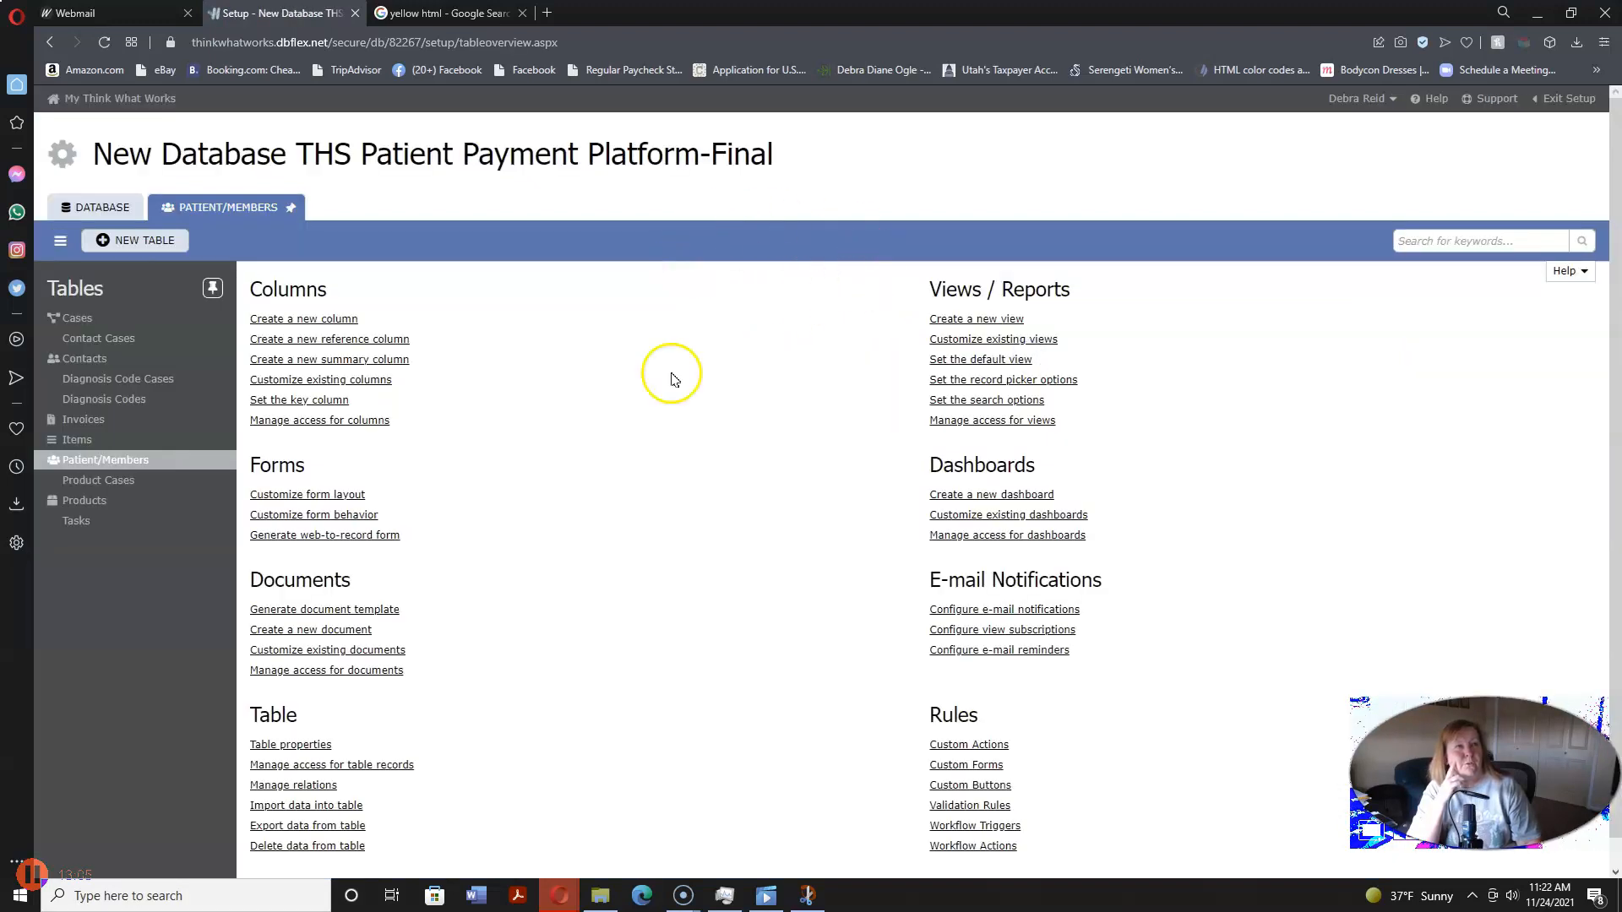
Step: Leave the setup and reopen the database at the Patient/Members list to check the tab color
click(99, 208)
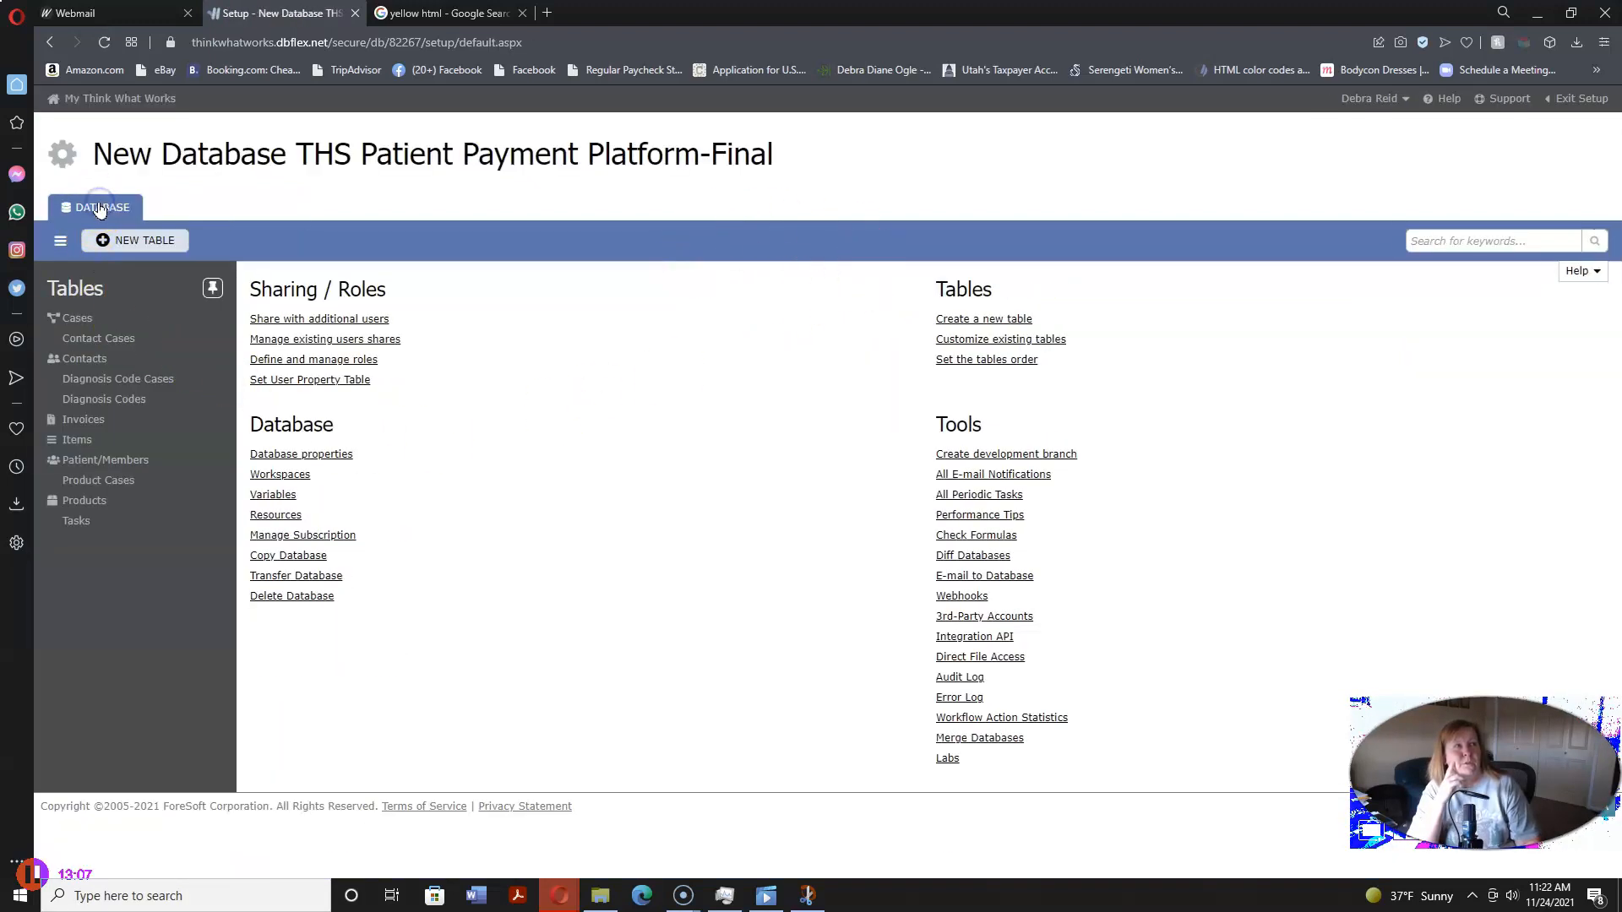
click(76, 319)
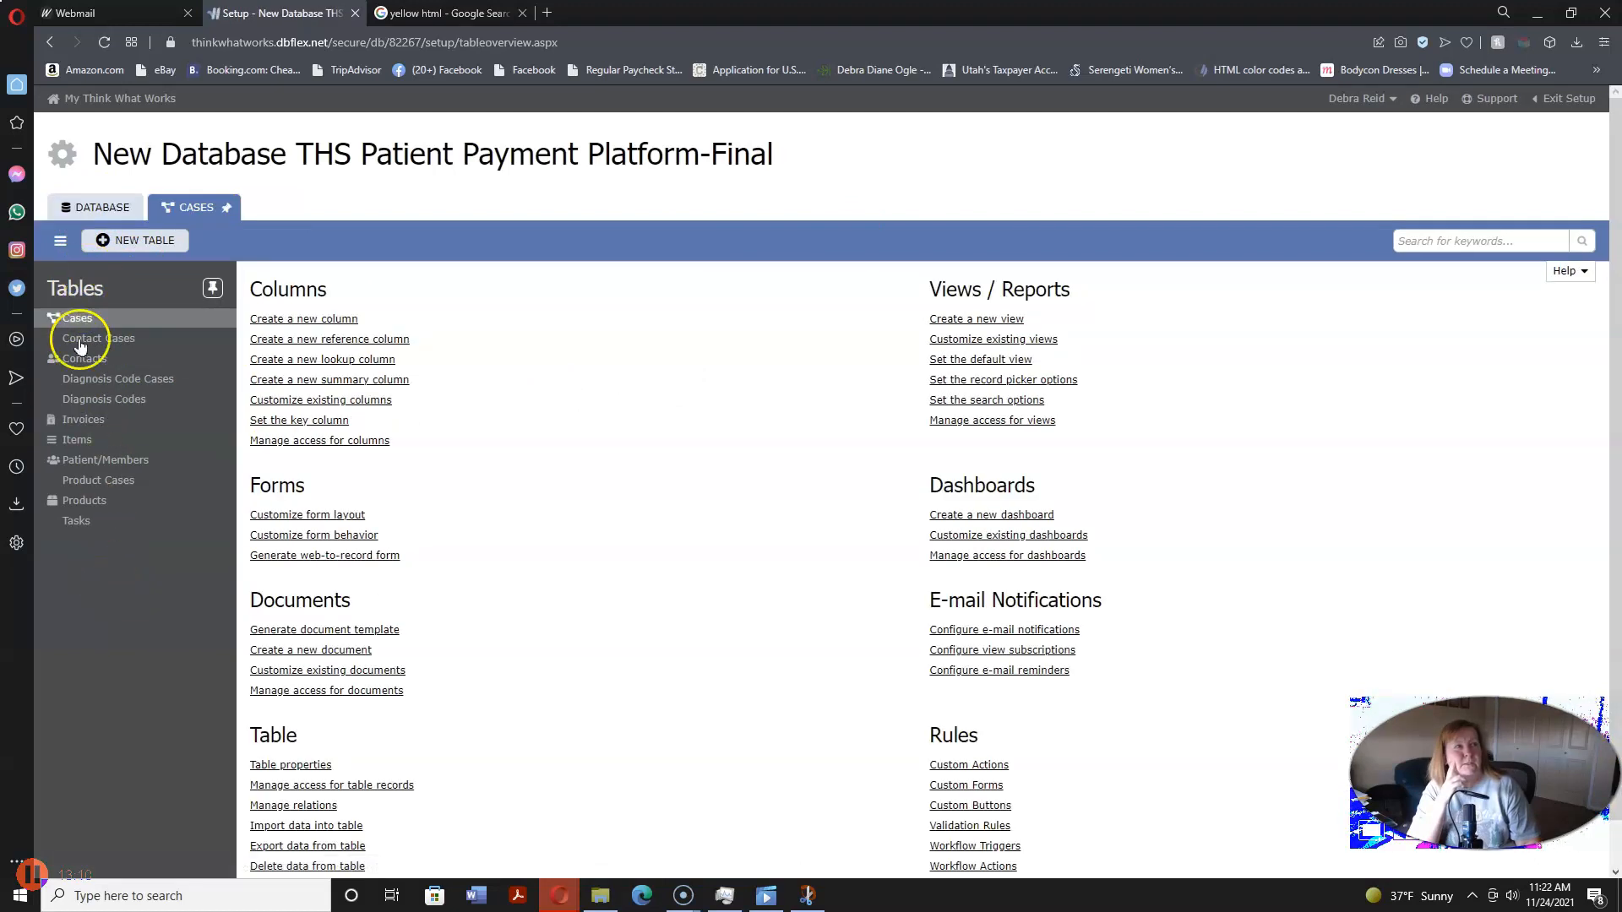
click(93, 459)
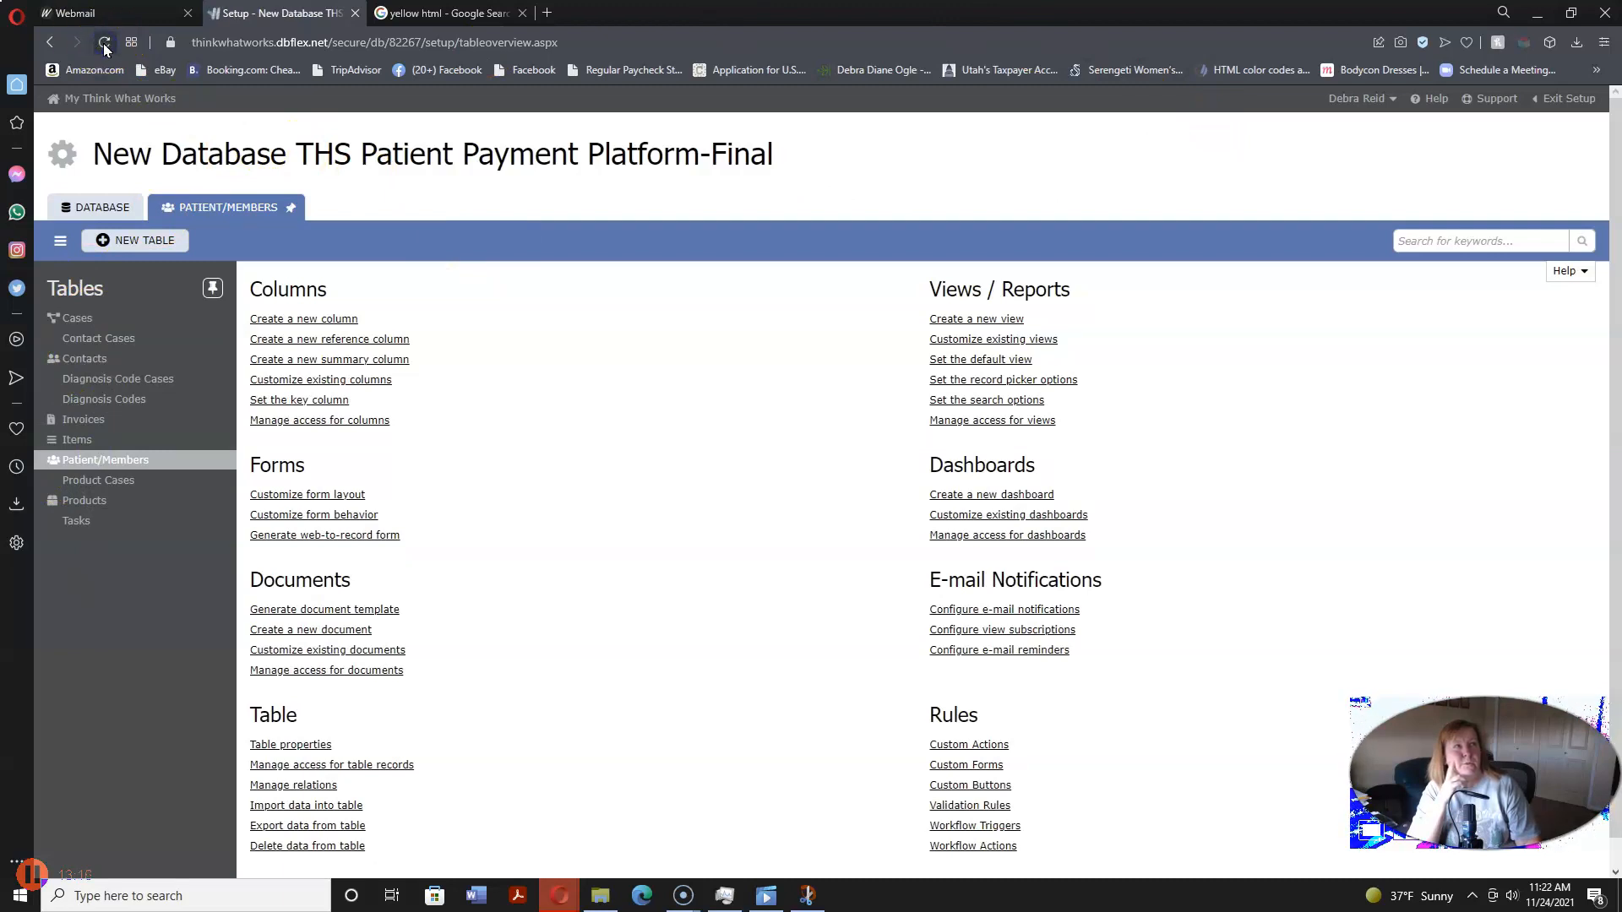
click(110, 99)
click(129, 354)
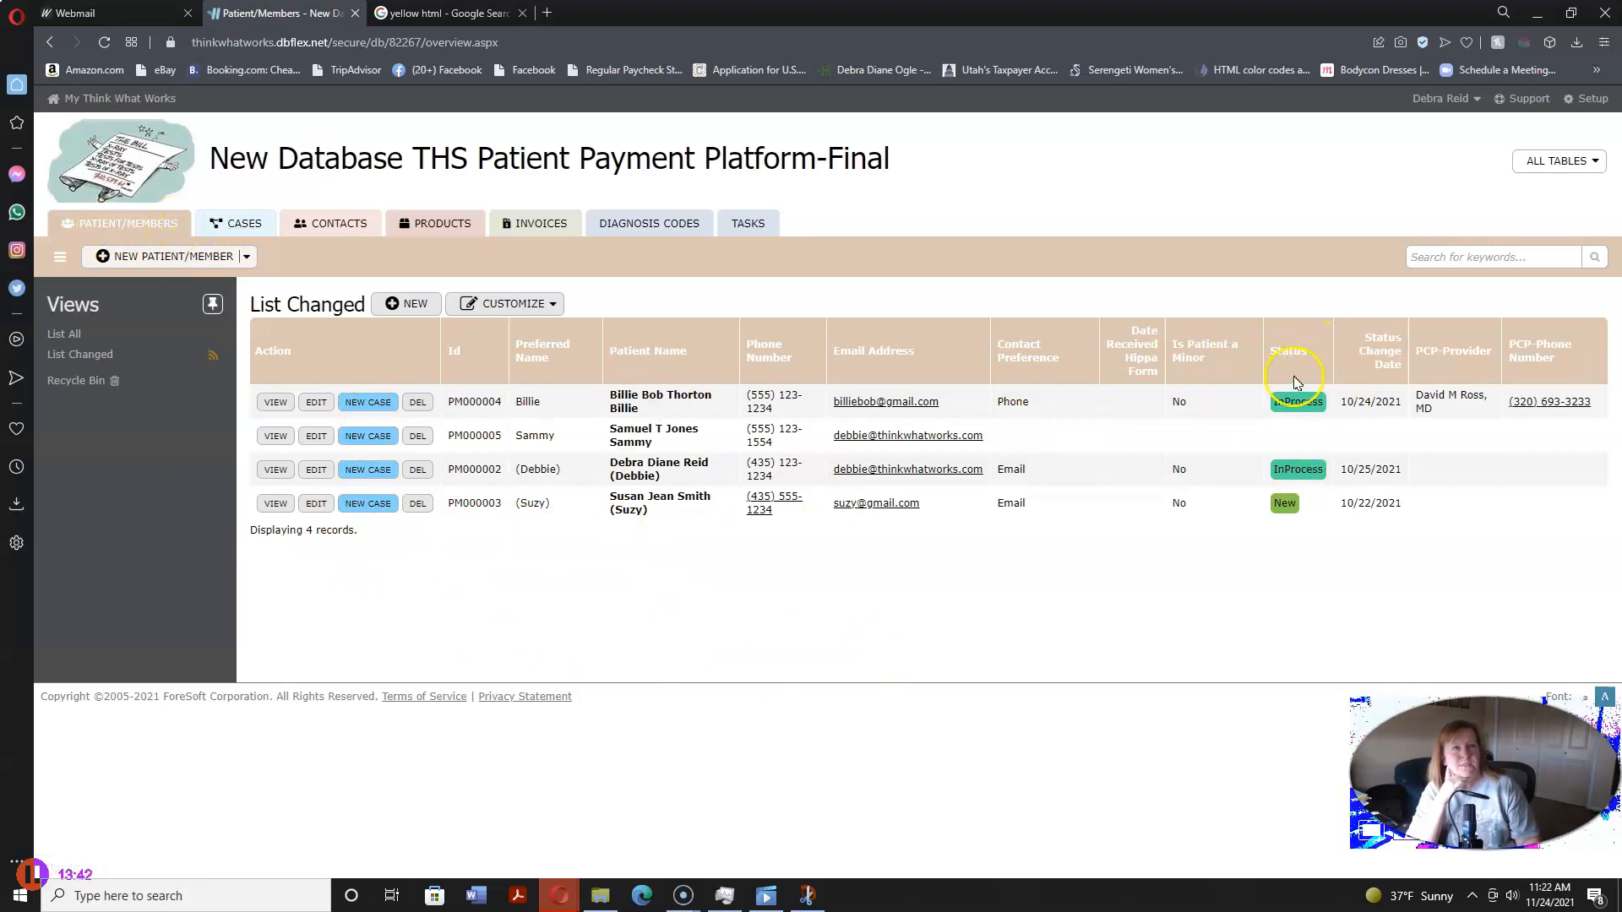
Step: Open the Status column of the Patient/Members table for editing in the database setup
click(1593, 99)
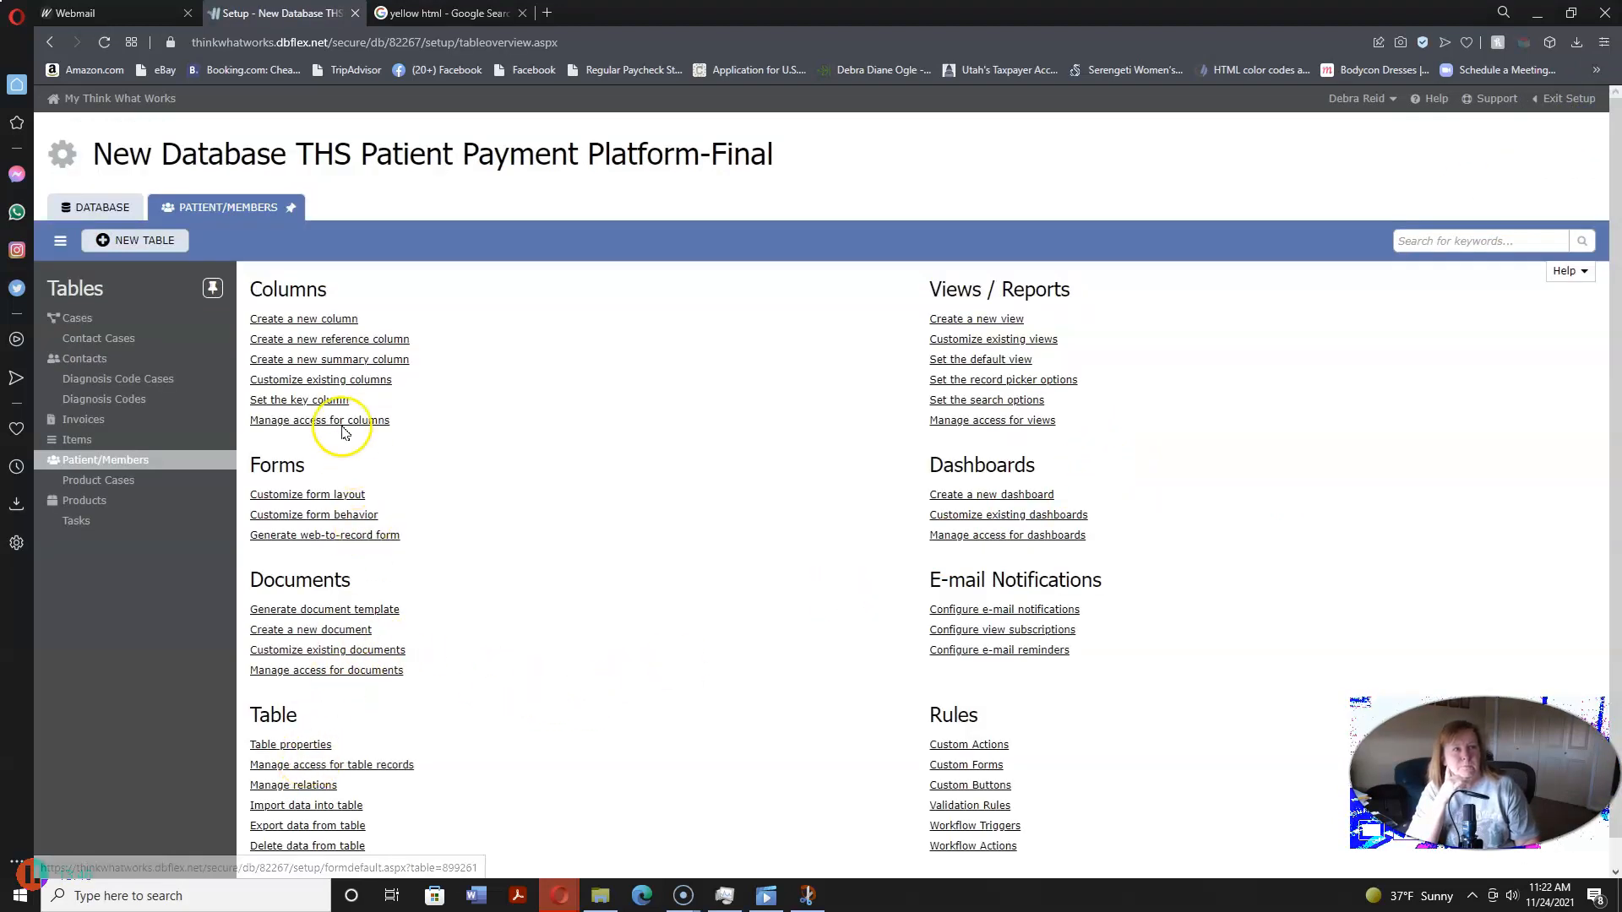
click(287, 377)
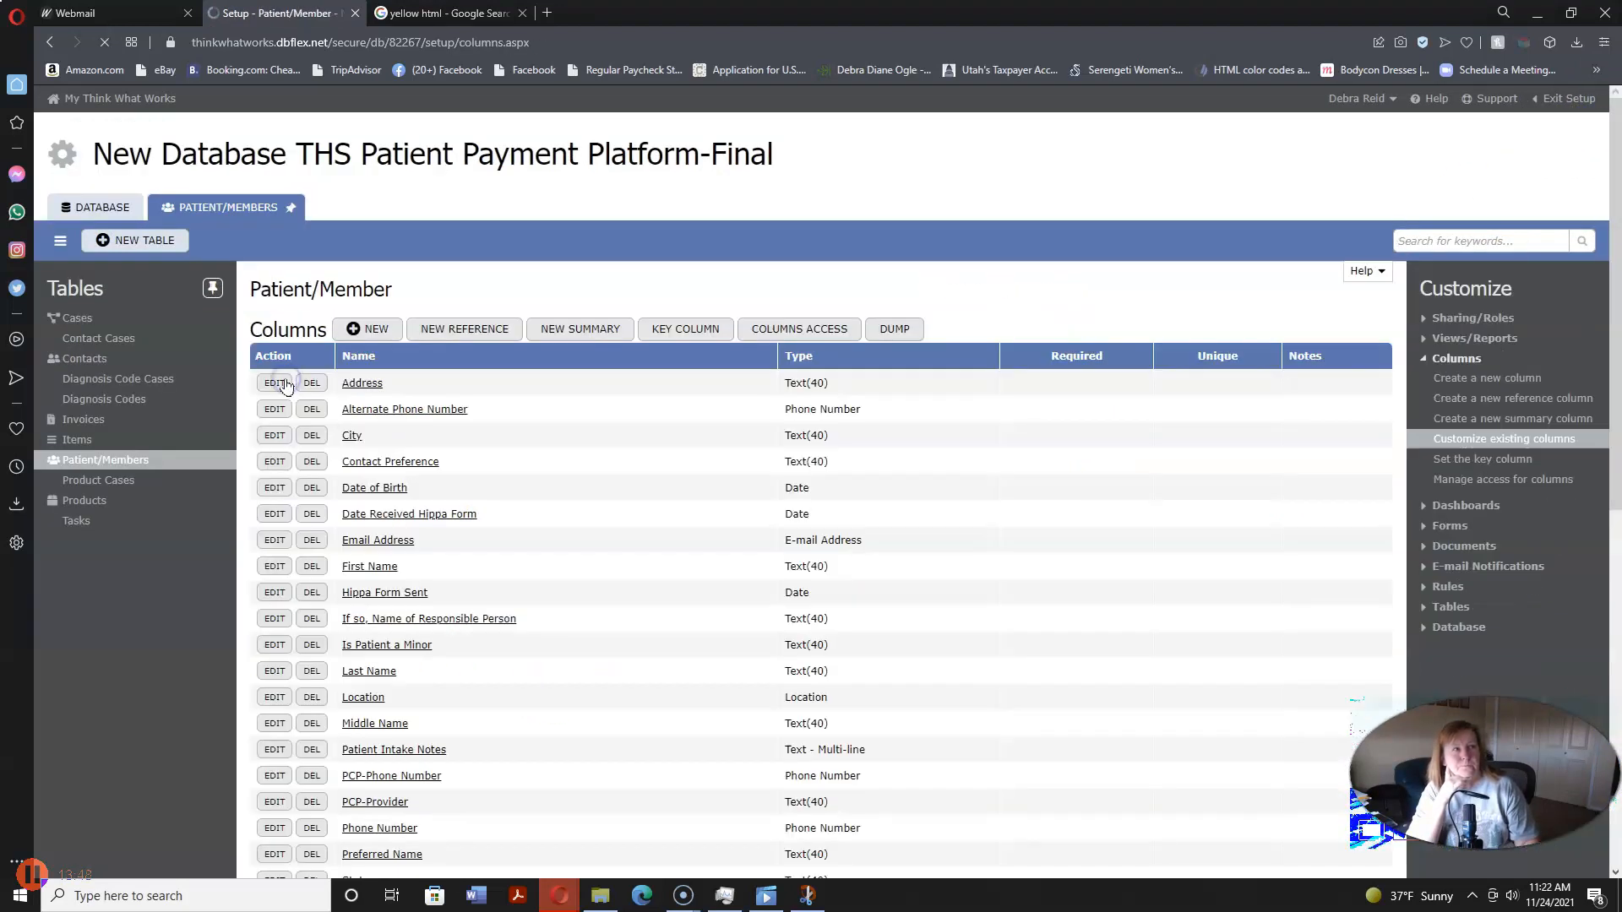
scroll(366, 564, down, 10)
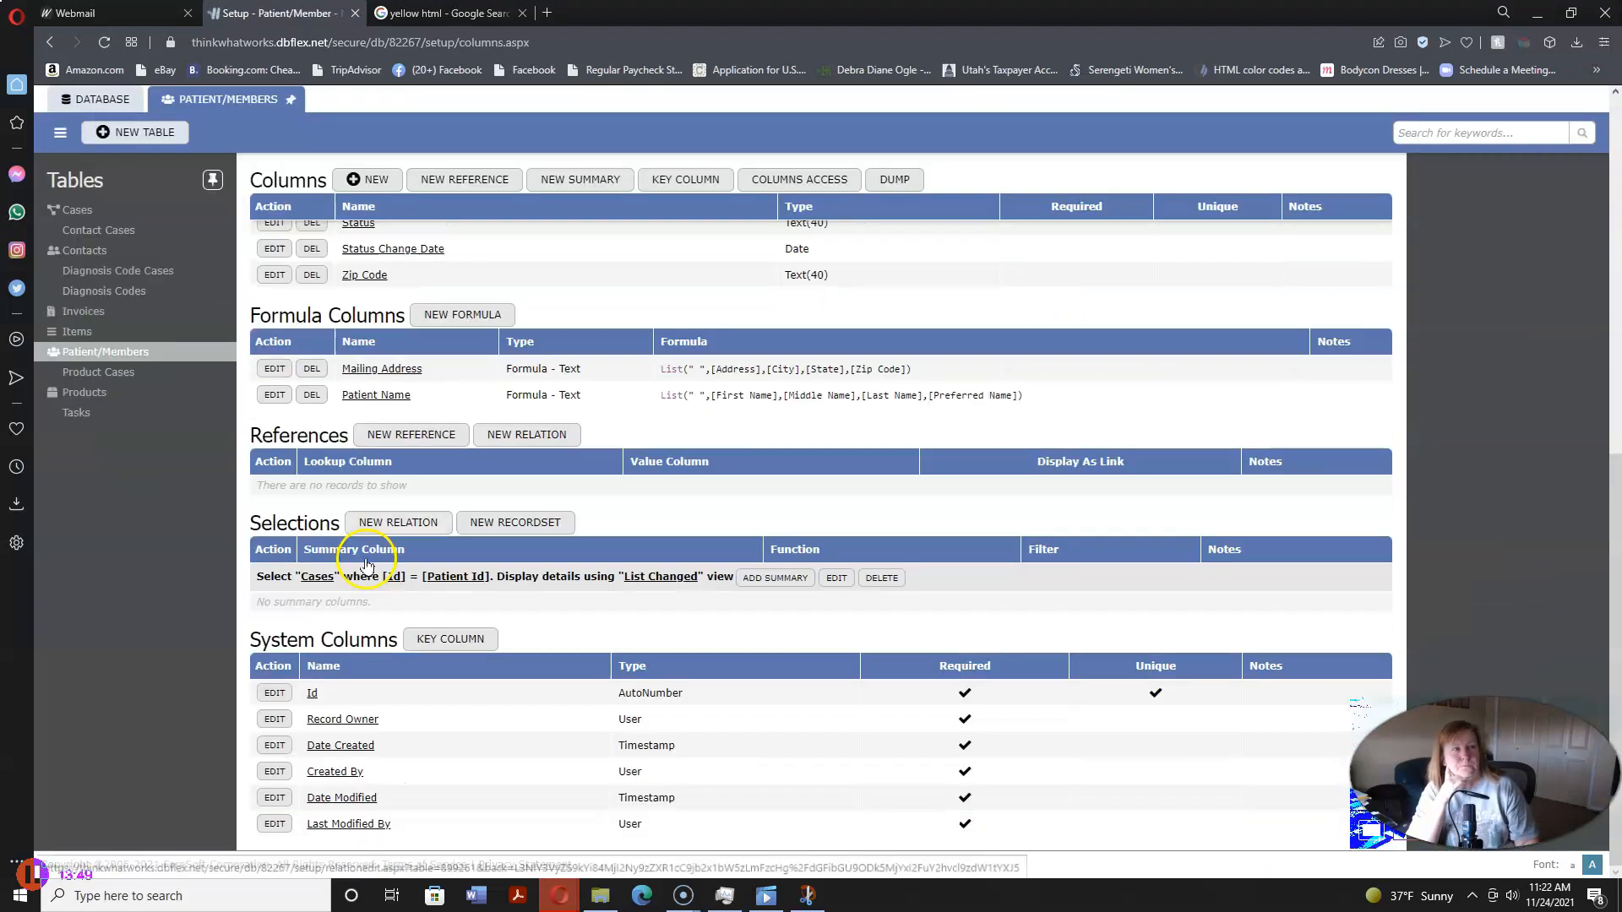
click(271, 225)
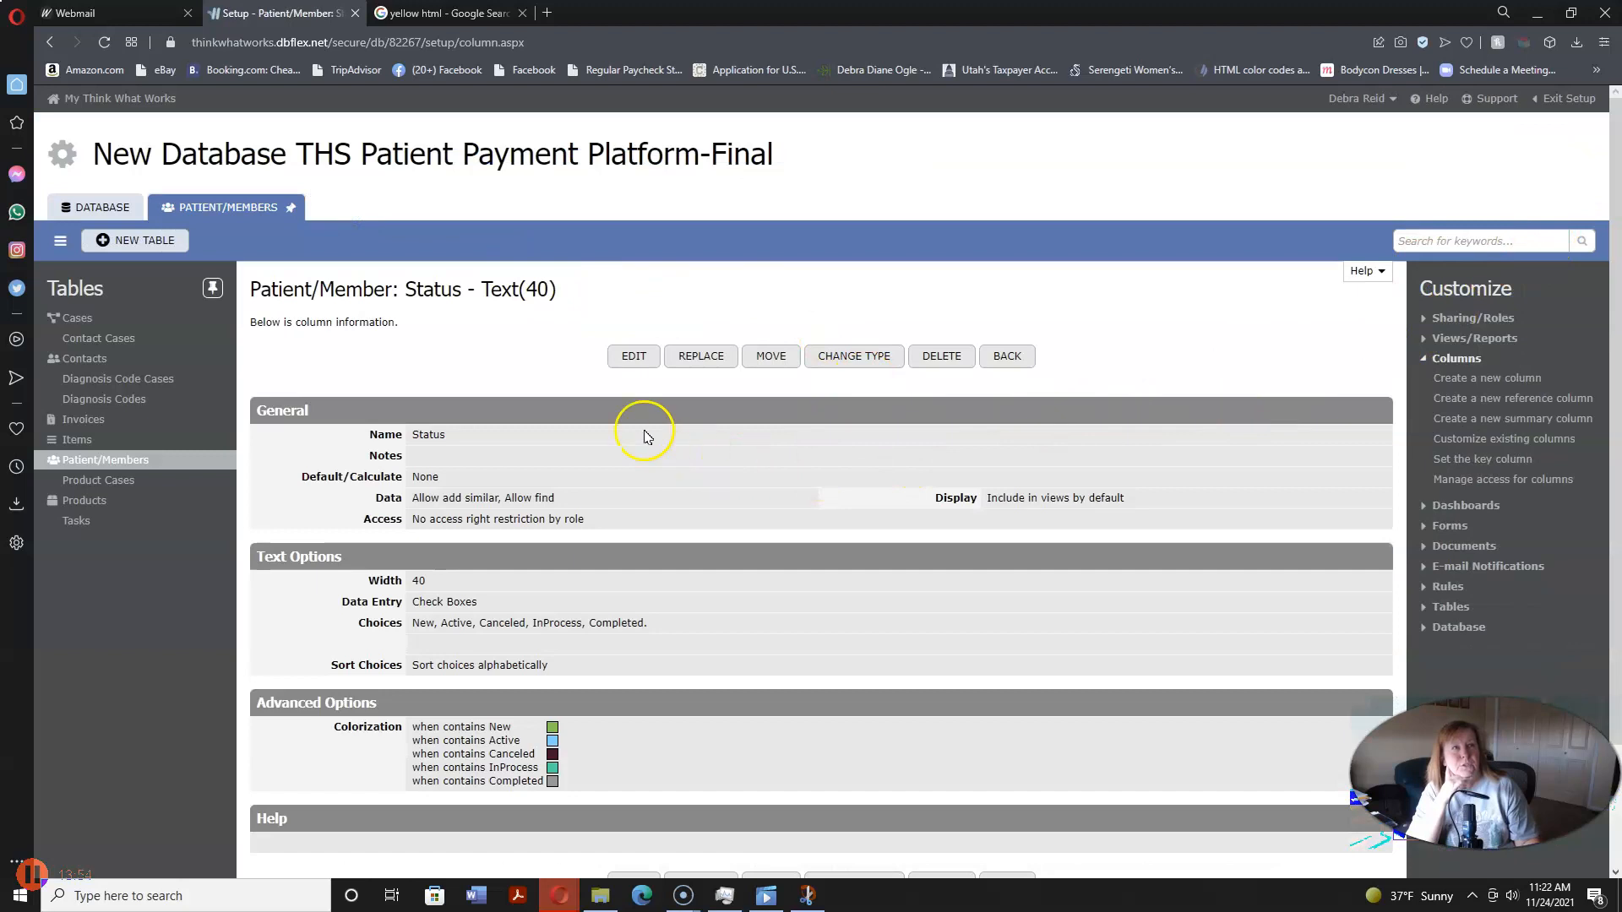
click(625, 353)
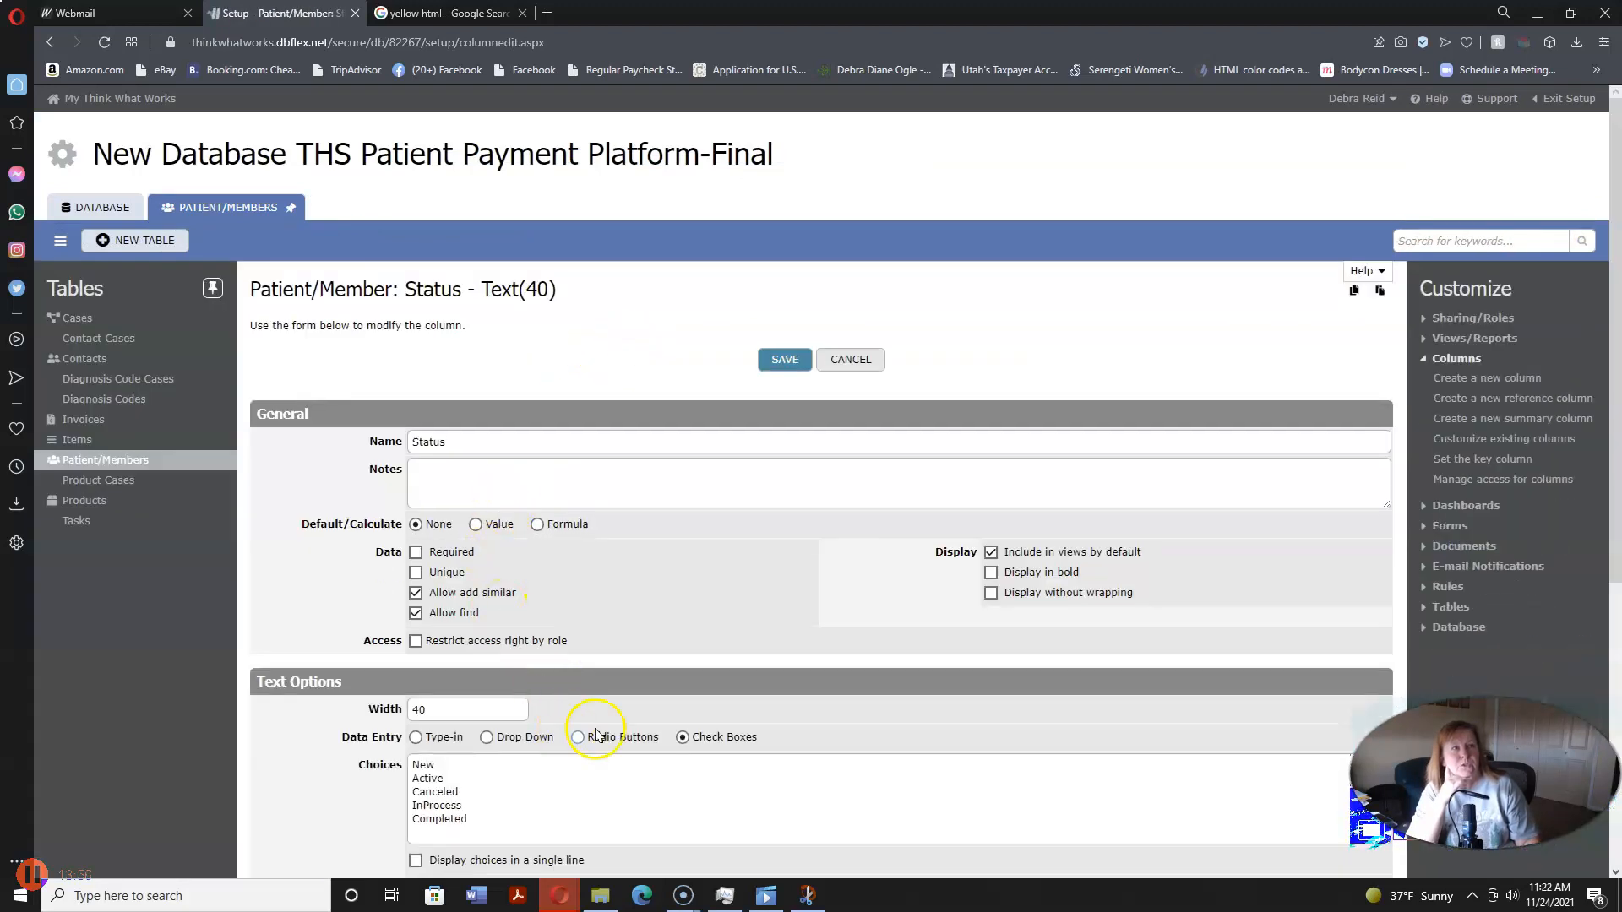
Step: Set the colorization of the InProcess value to #FBCEB1 and save the Status column
scroll(1576, 380, down, 4)
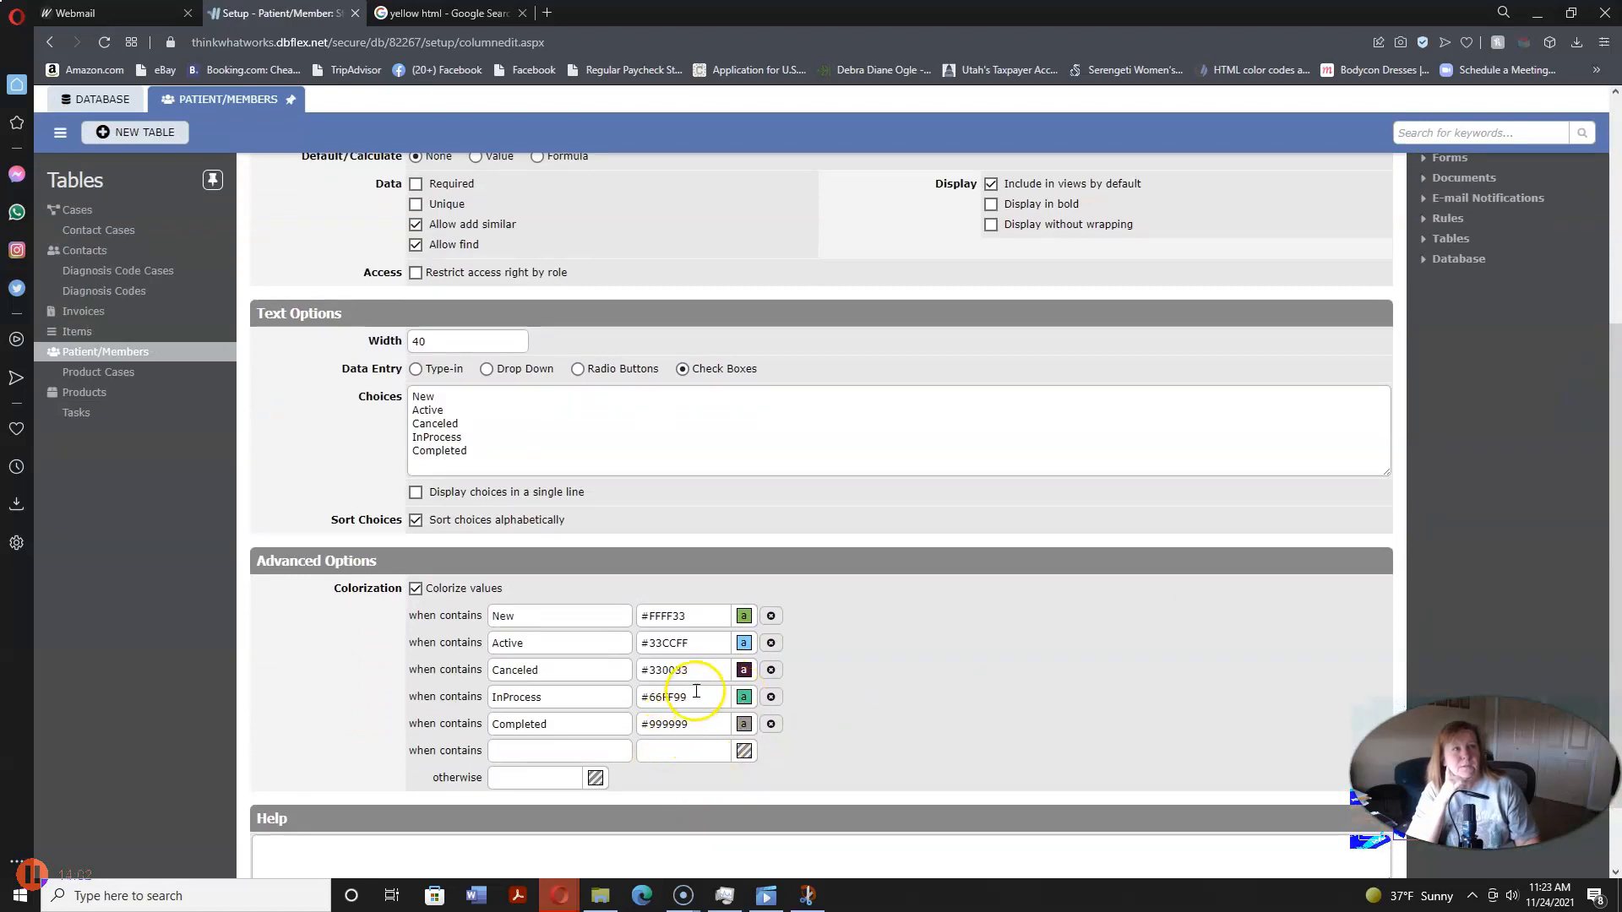
click(701, 700)
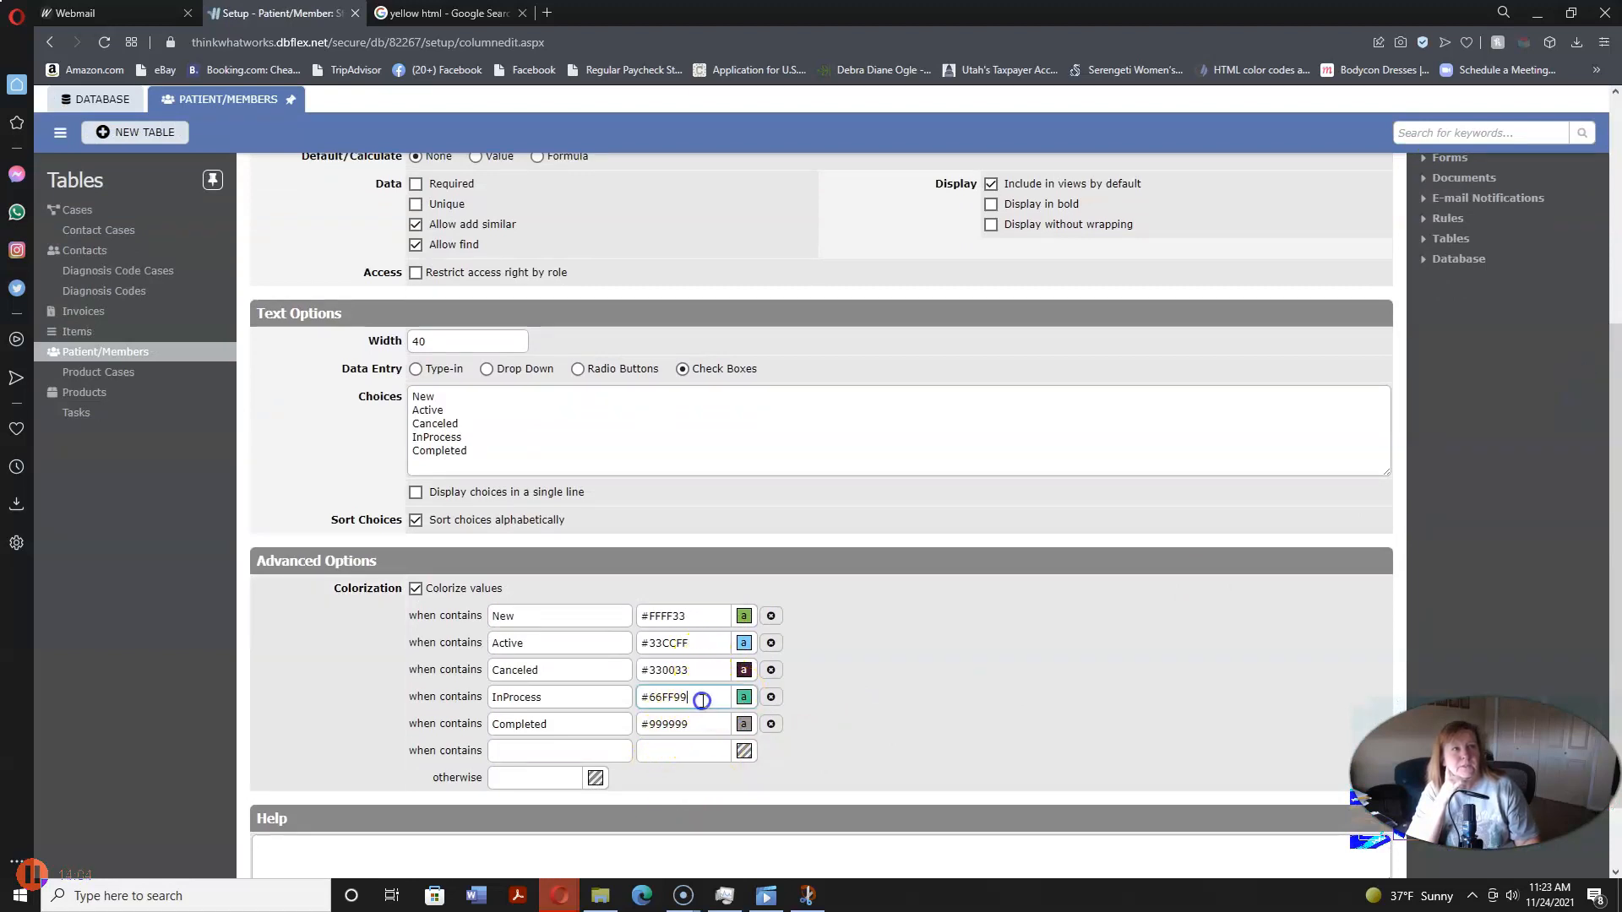
text(#FBCEB1)
click(878, 652)
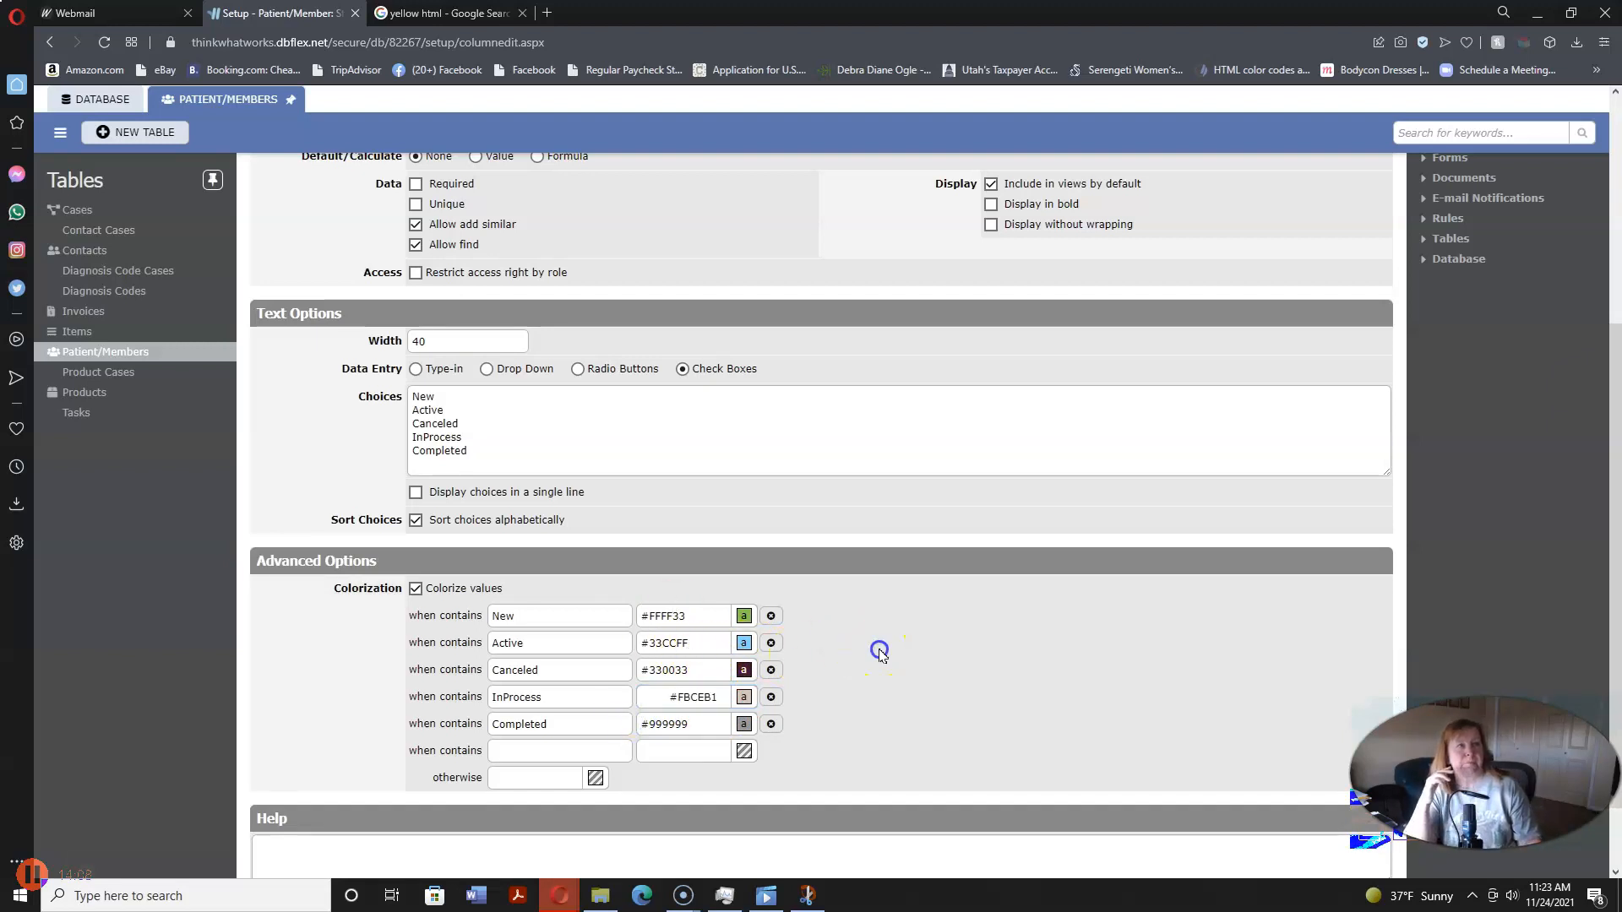
scroll(843, 673, up, 5)
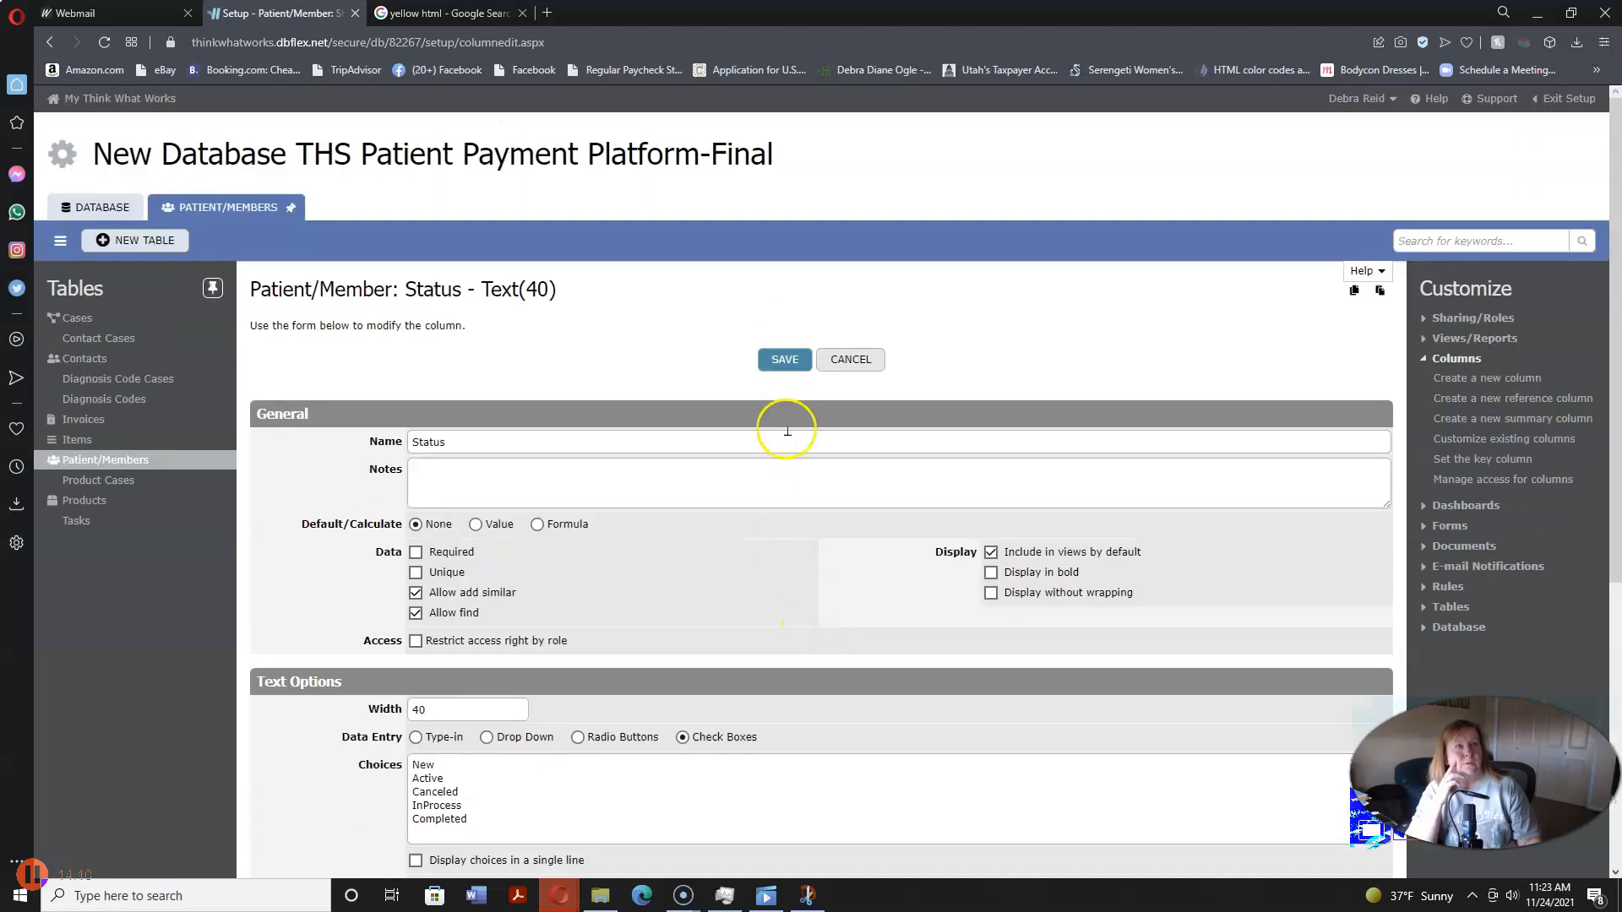
click(796, 372)
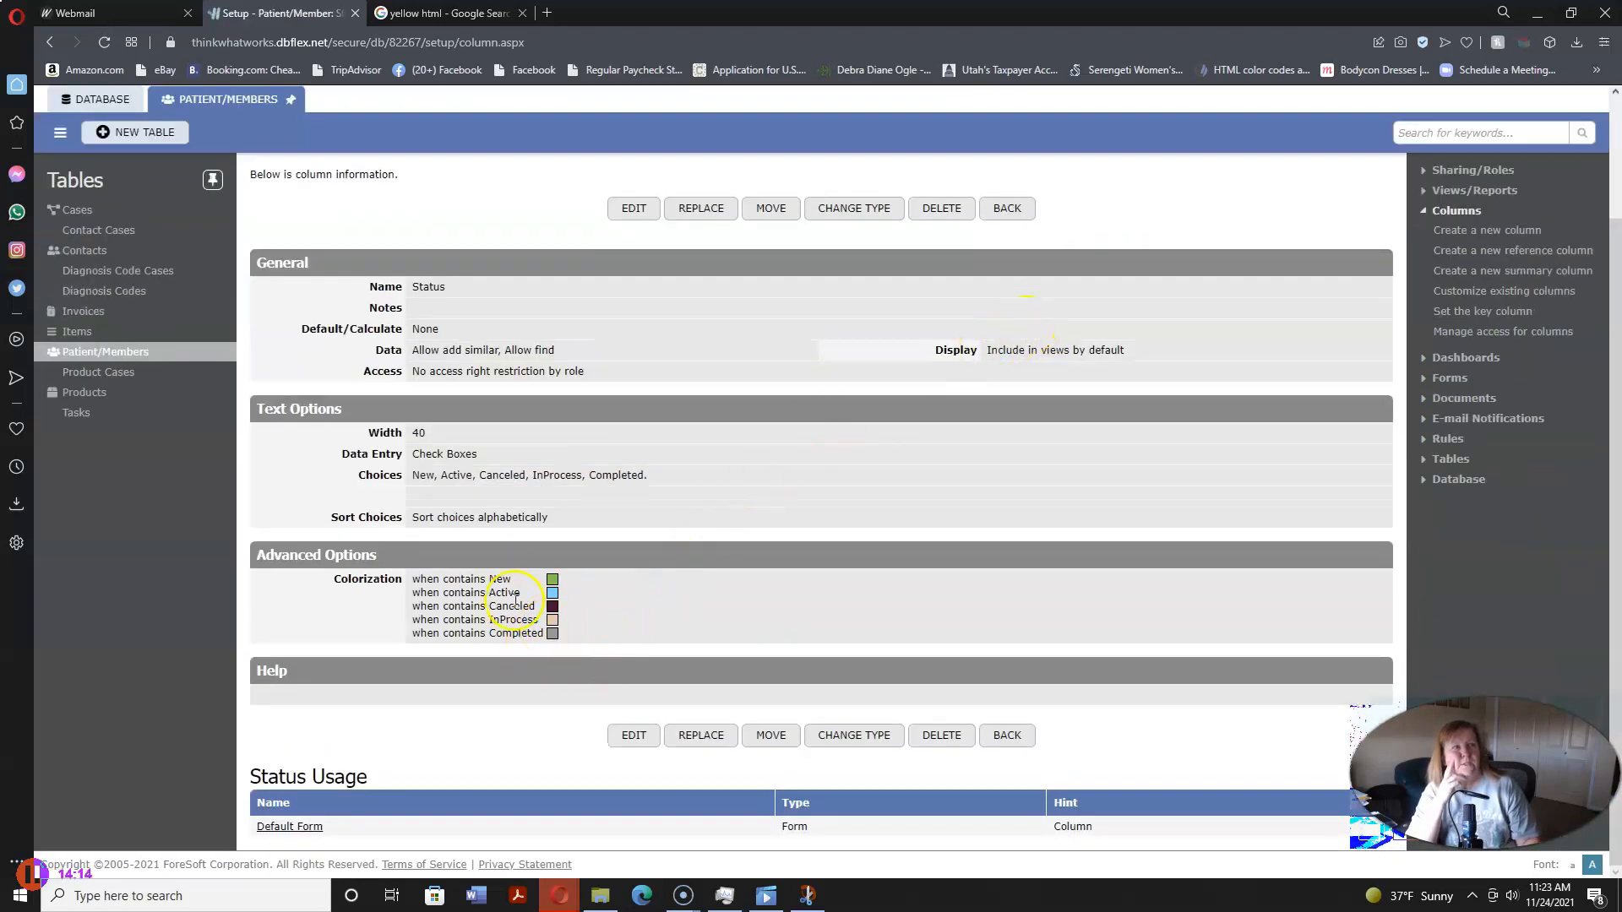
Step: Leave the Status column setup and return to the Patient/Members list to check the InProcess status color
scroll(516, 600, up, 2)
click(1009, 357)
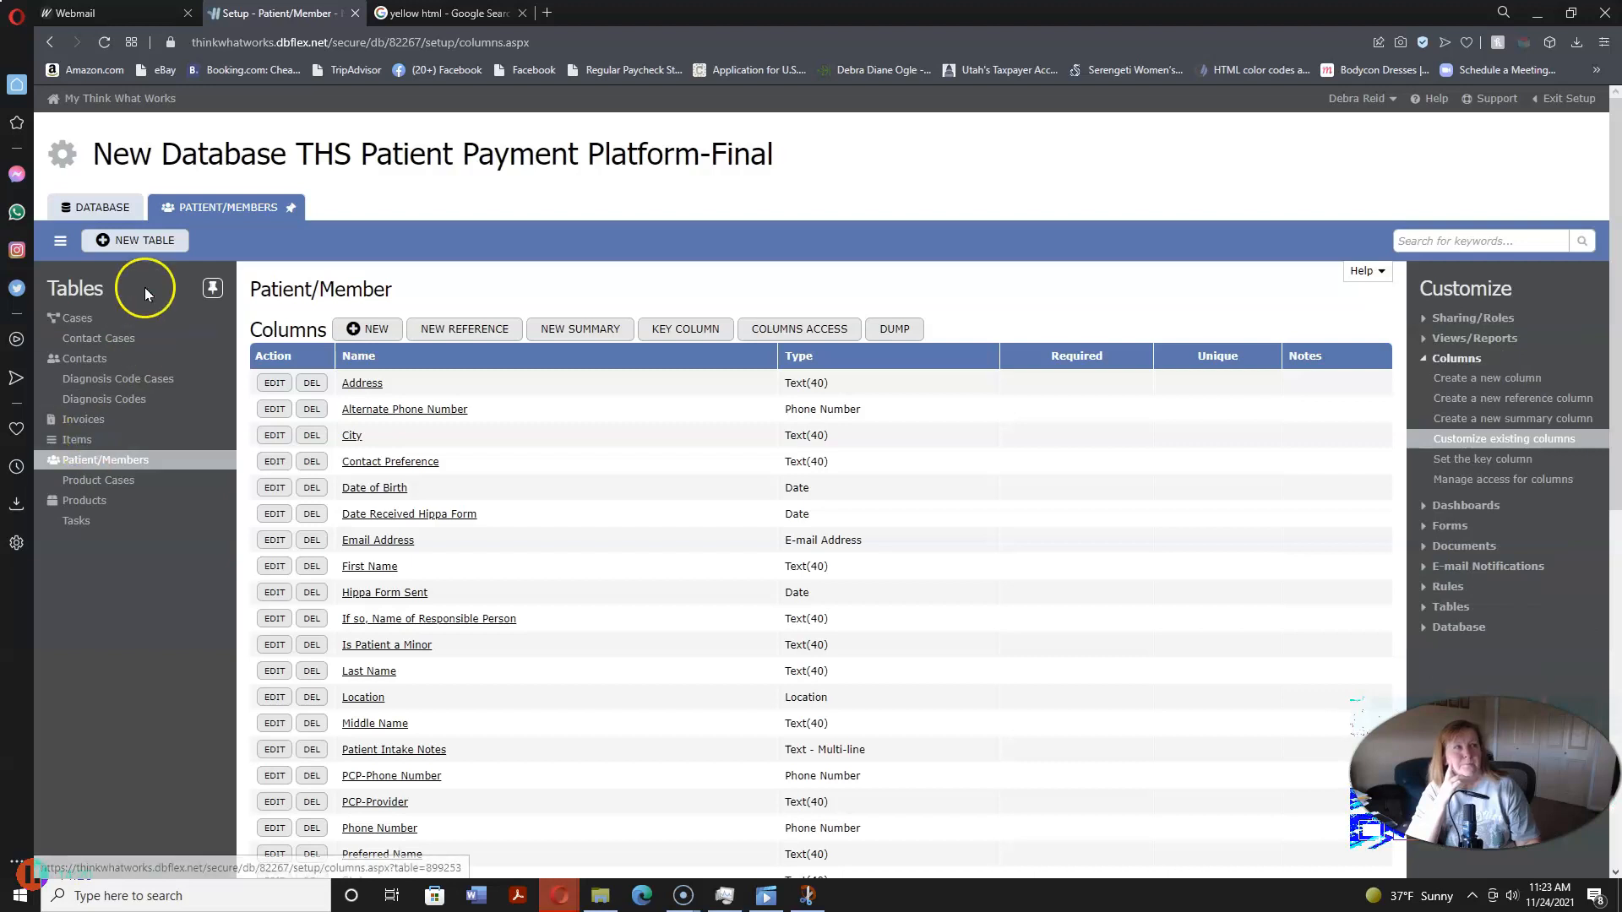
click(1563, 98)
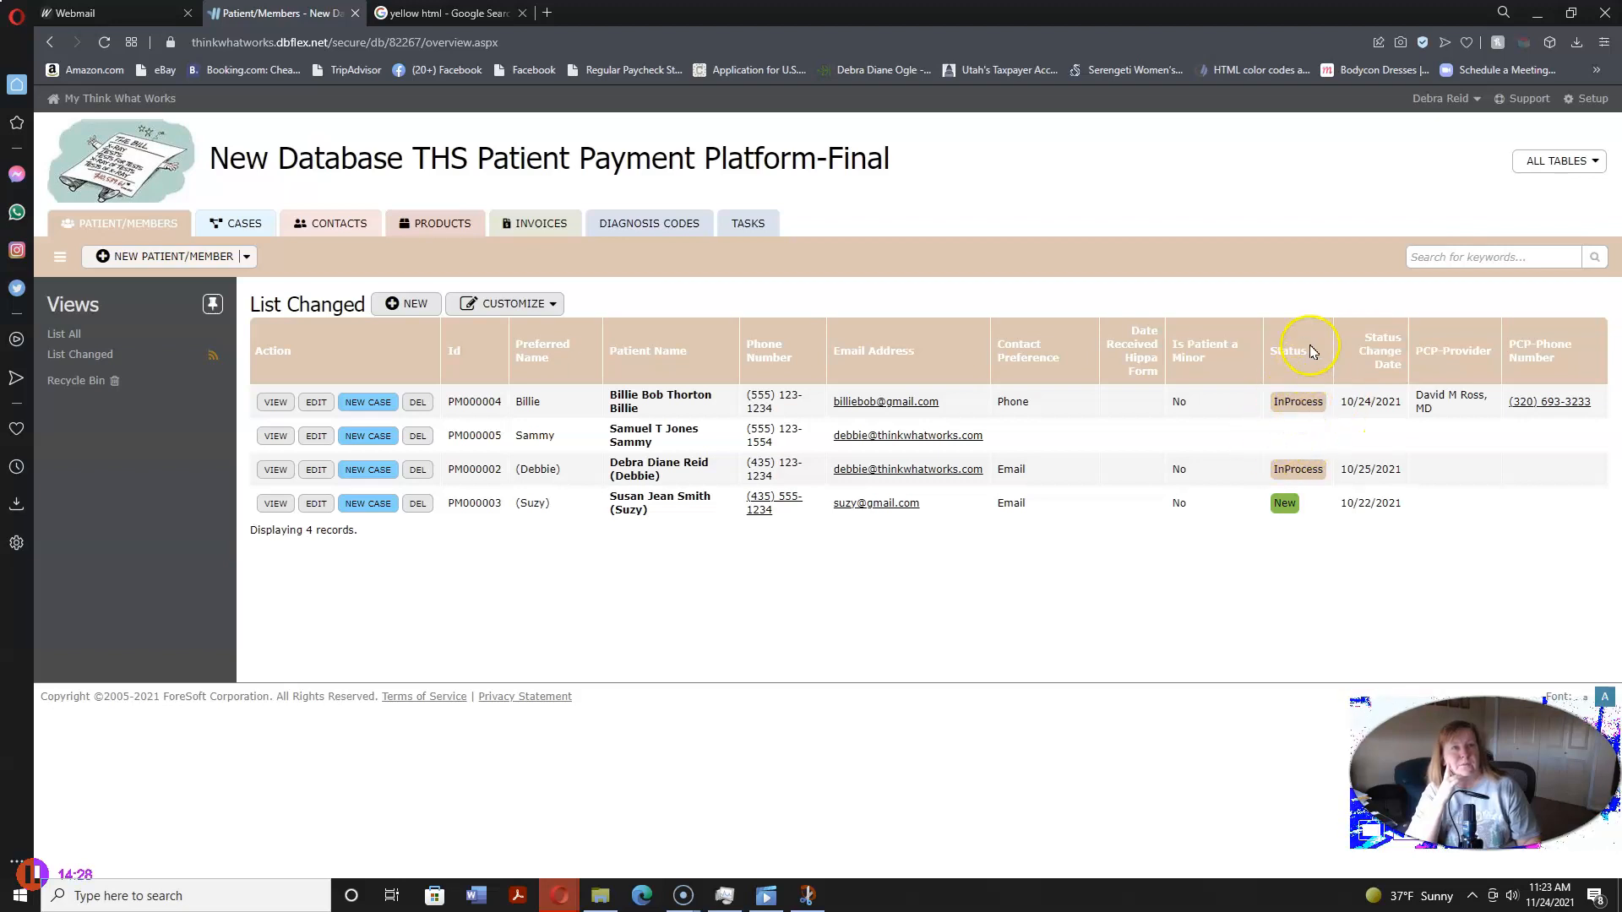
drag(1311, 351, 1300, 386)
click(1226, 452)
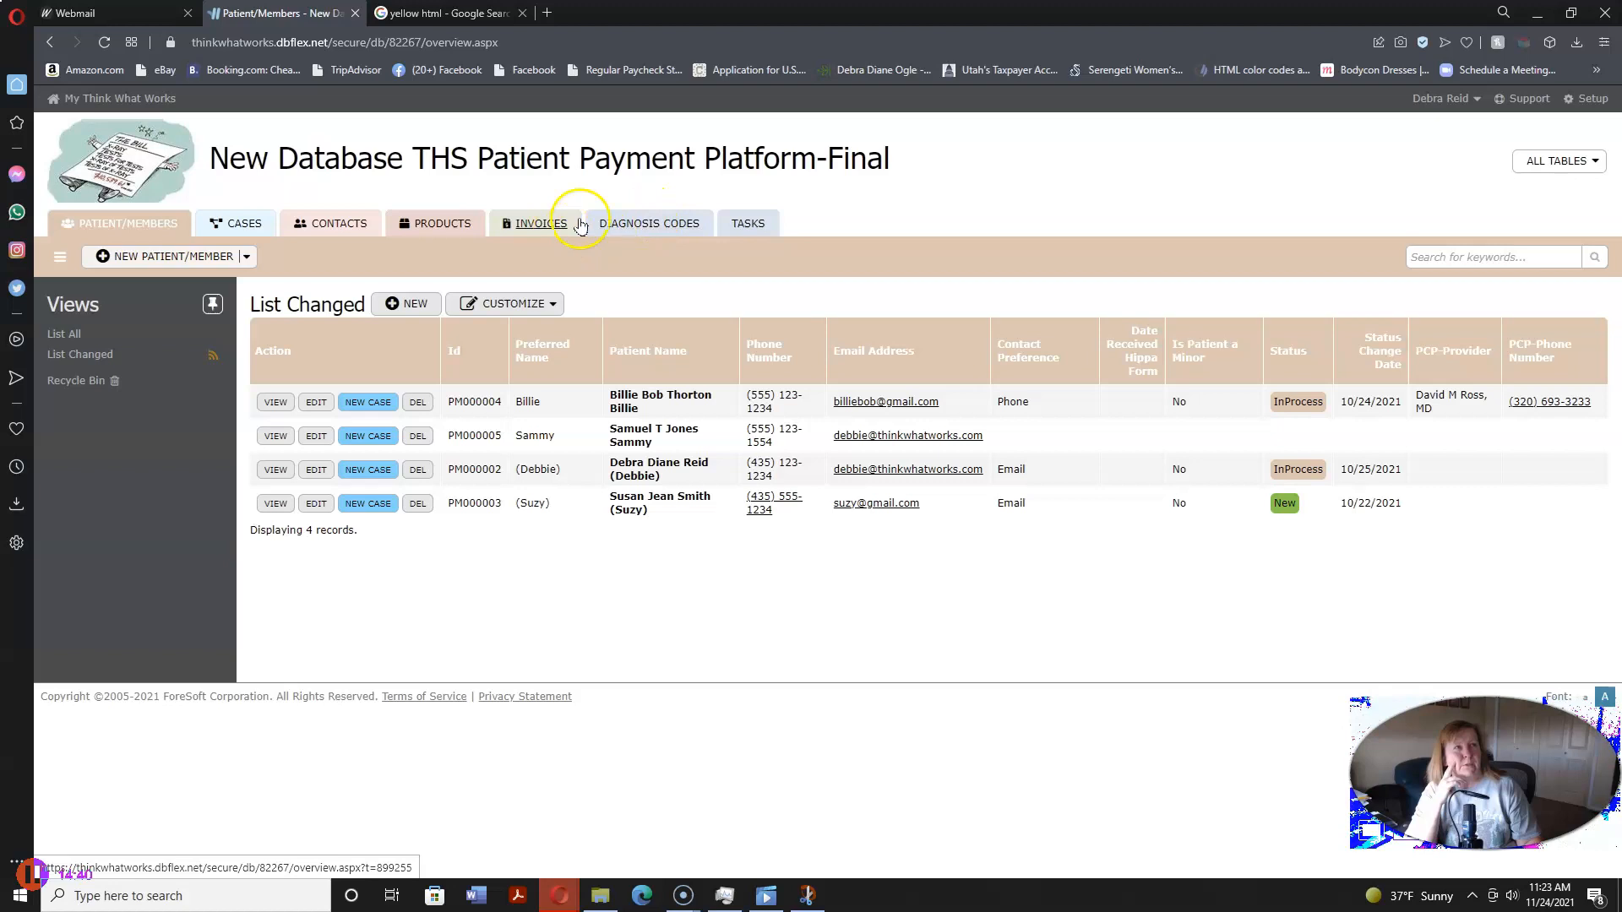
Step: Switch to the Google search tab, search for "tardis html" and look through the results for a color code
click(439, 13)
scroll(302, 360, up, 10)
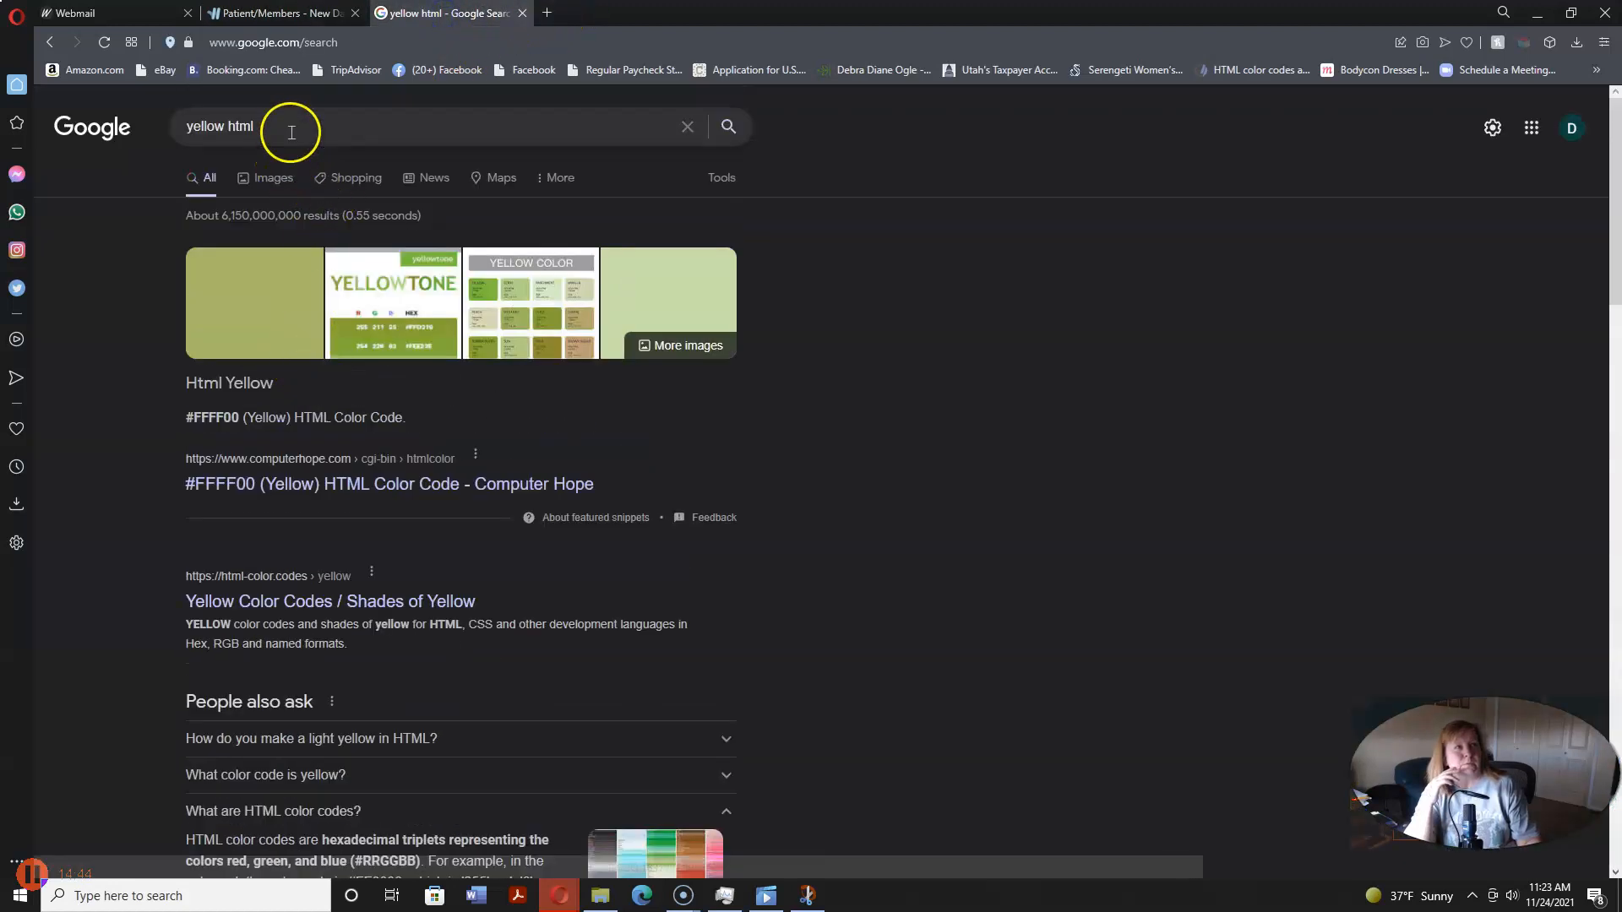
drag(289, 127, 91, 173)
text(tartis)
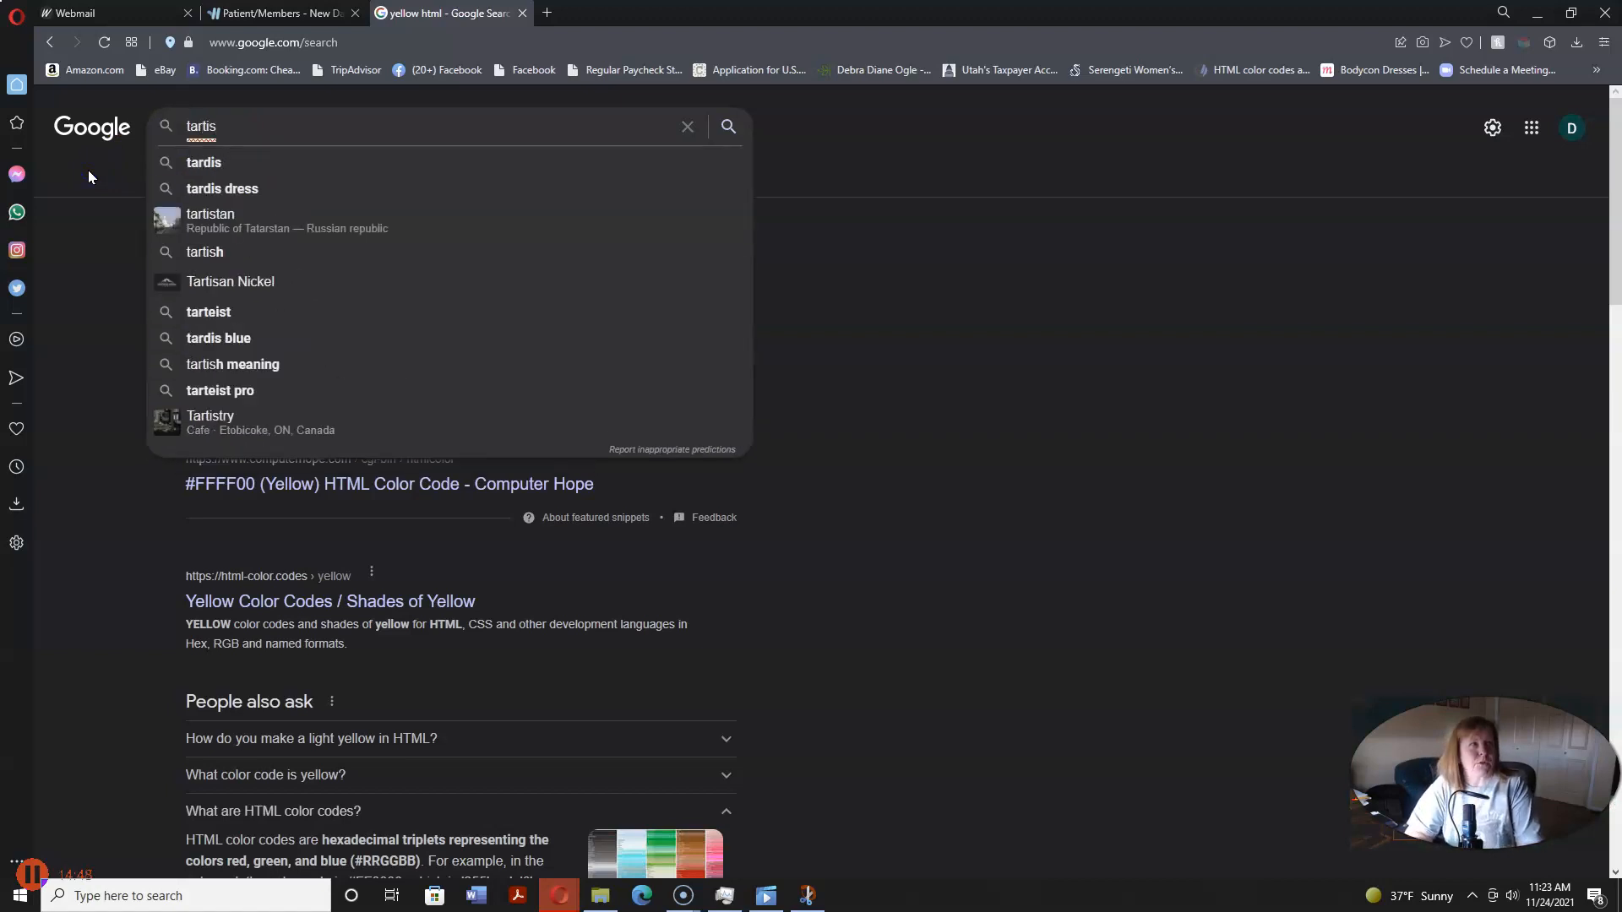
text( html)
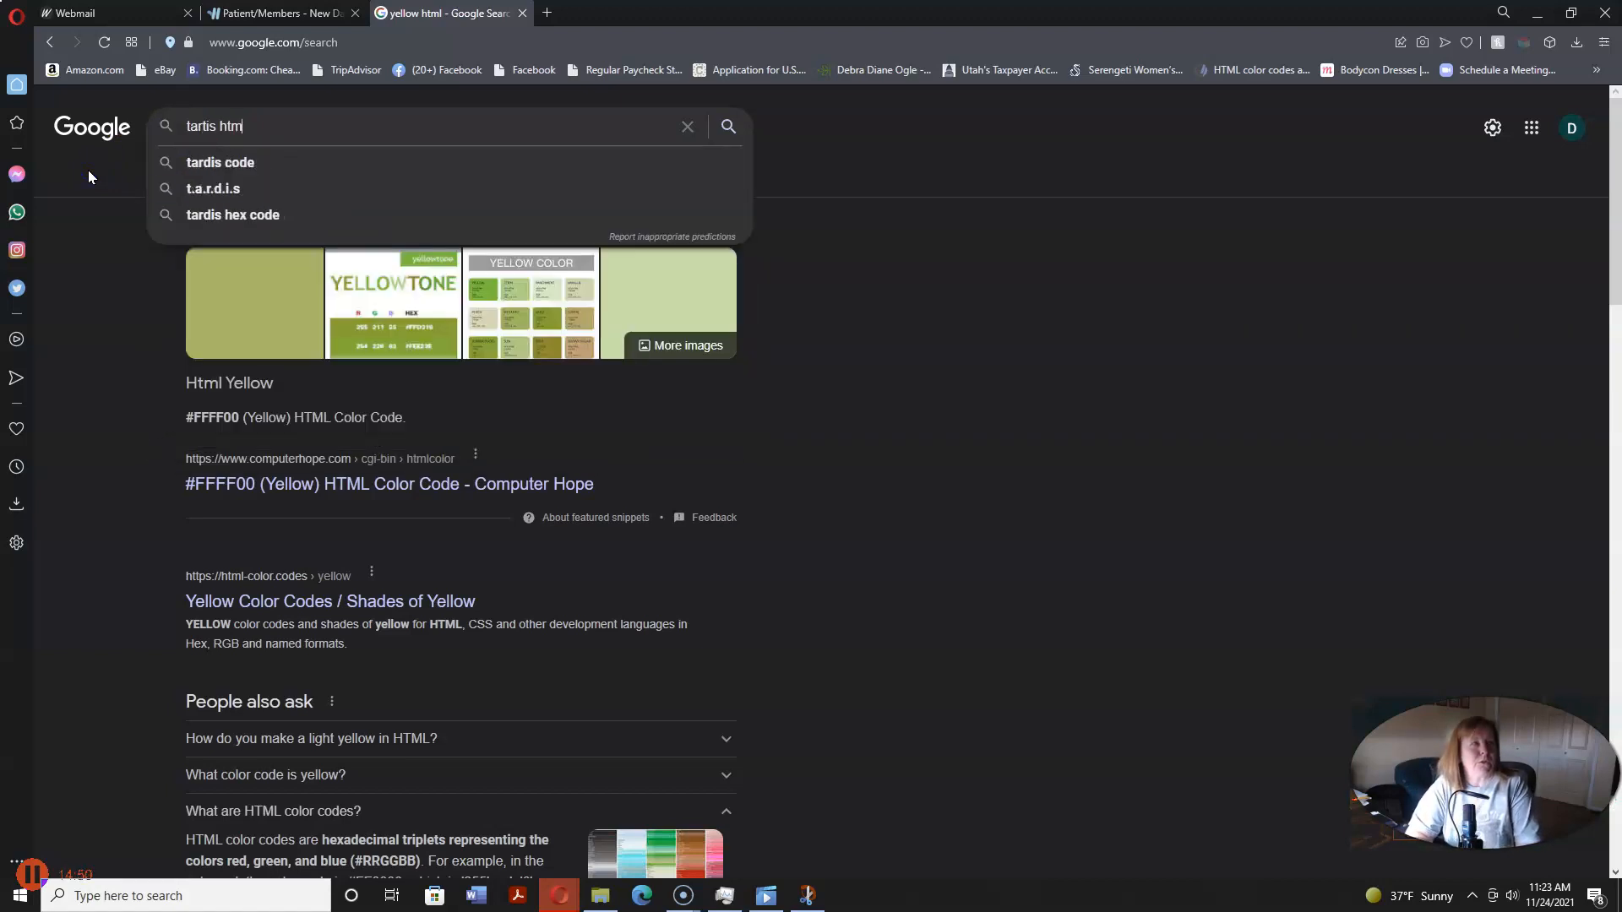
key(Return)
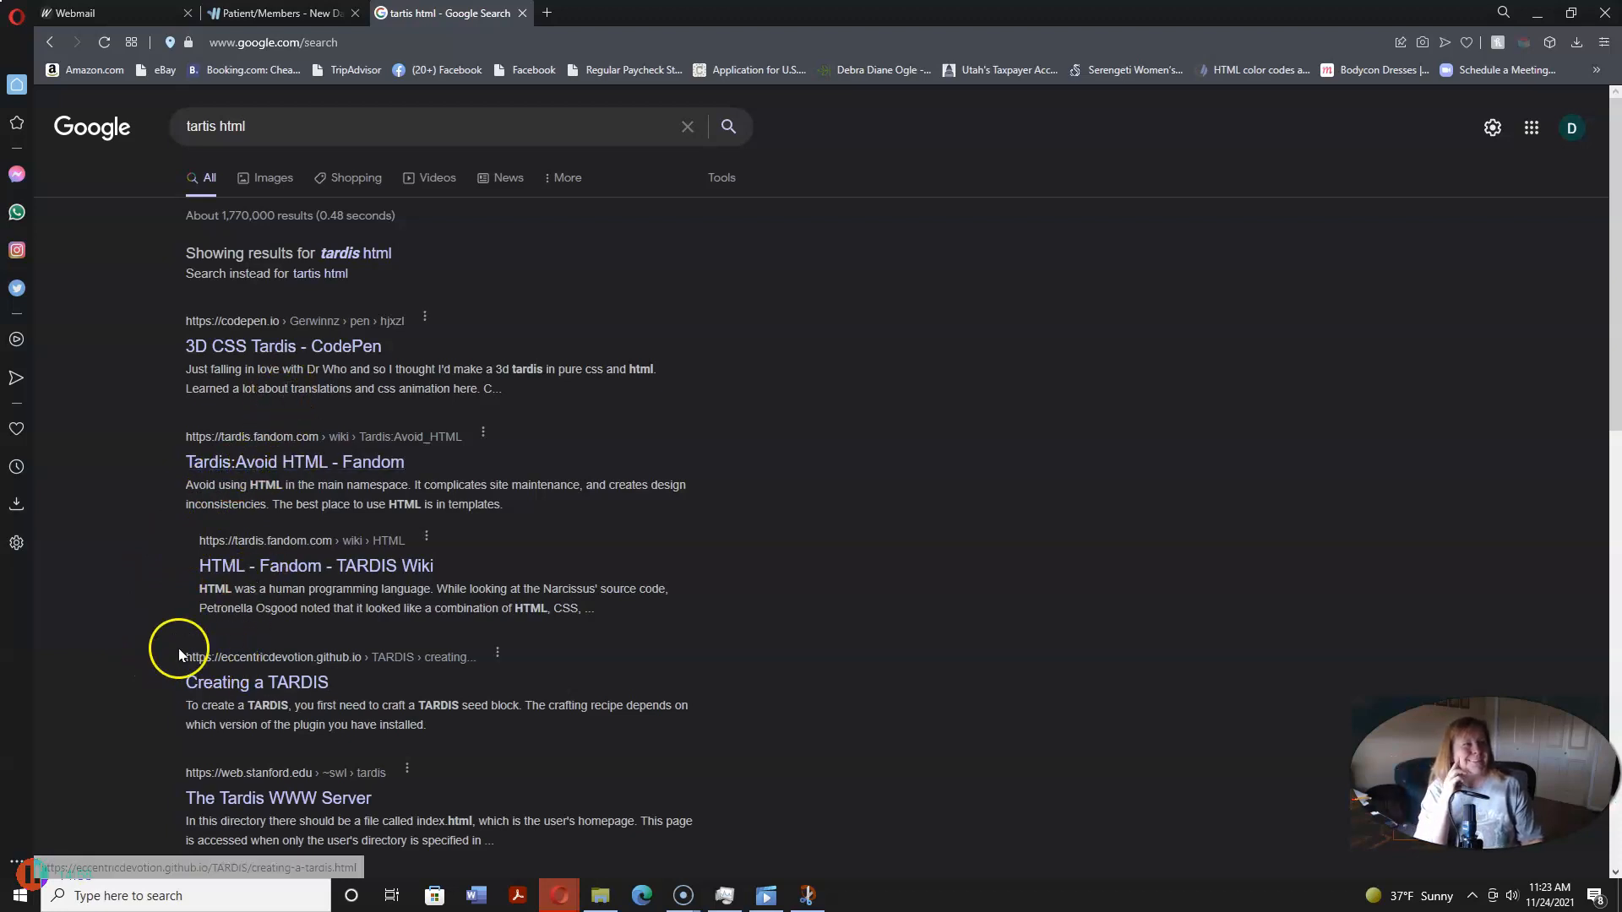
click(352, 253)
click(283, 282)
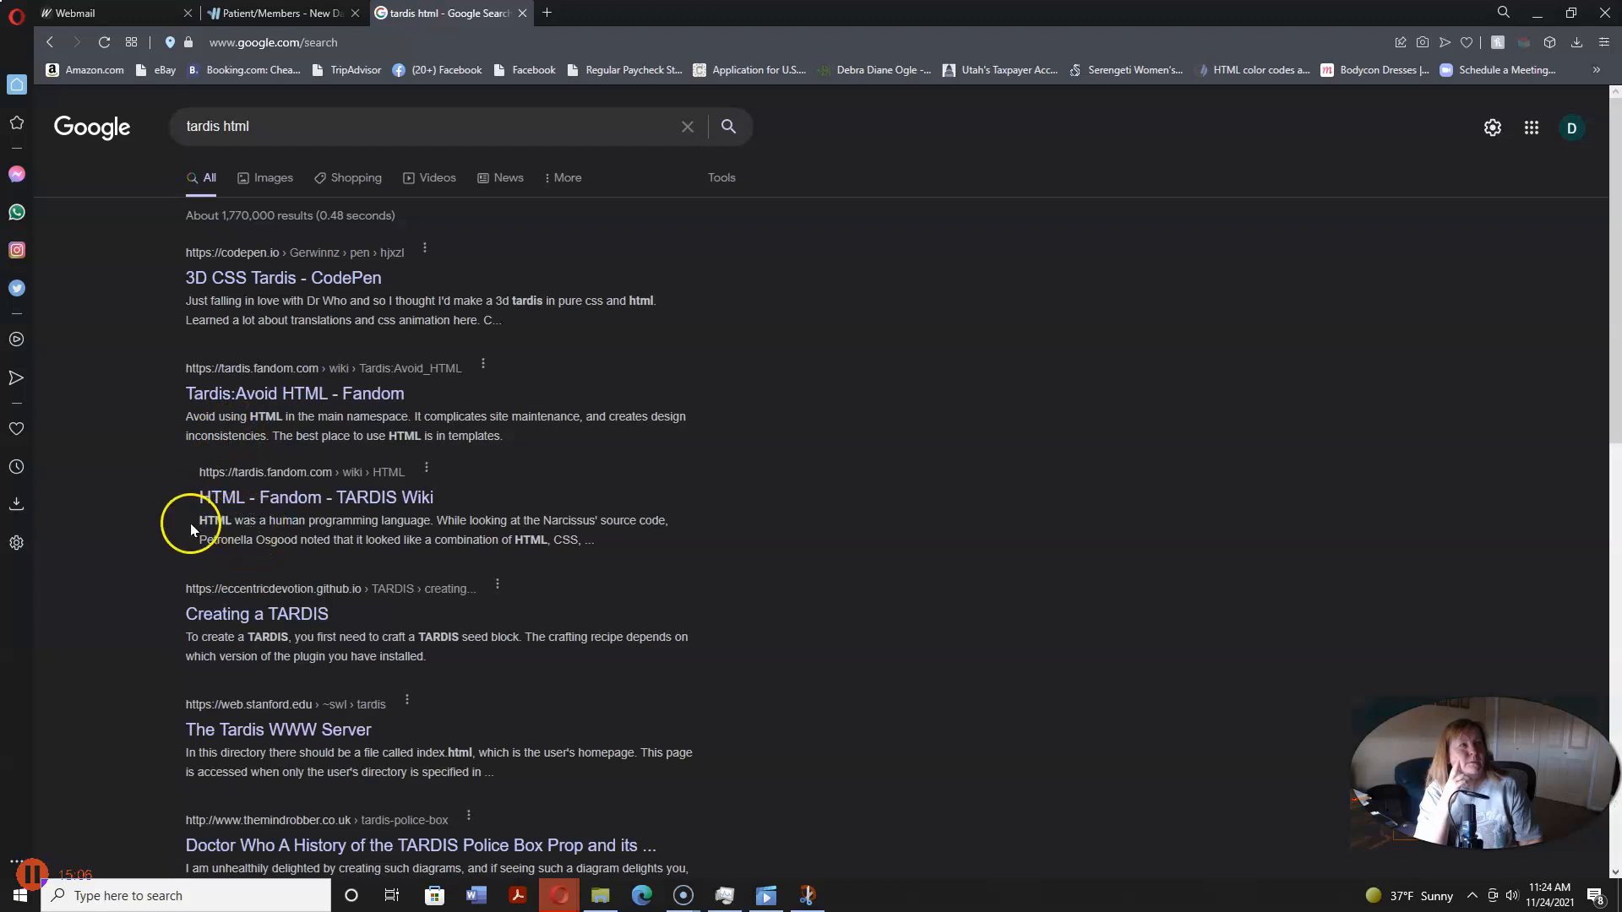
scroll(190, 523, down, 15)
scroll(190, 524, up, 15)
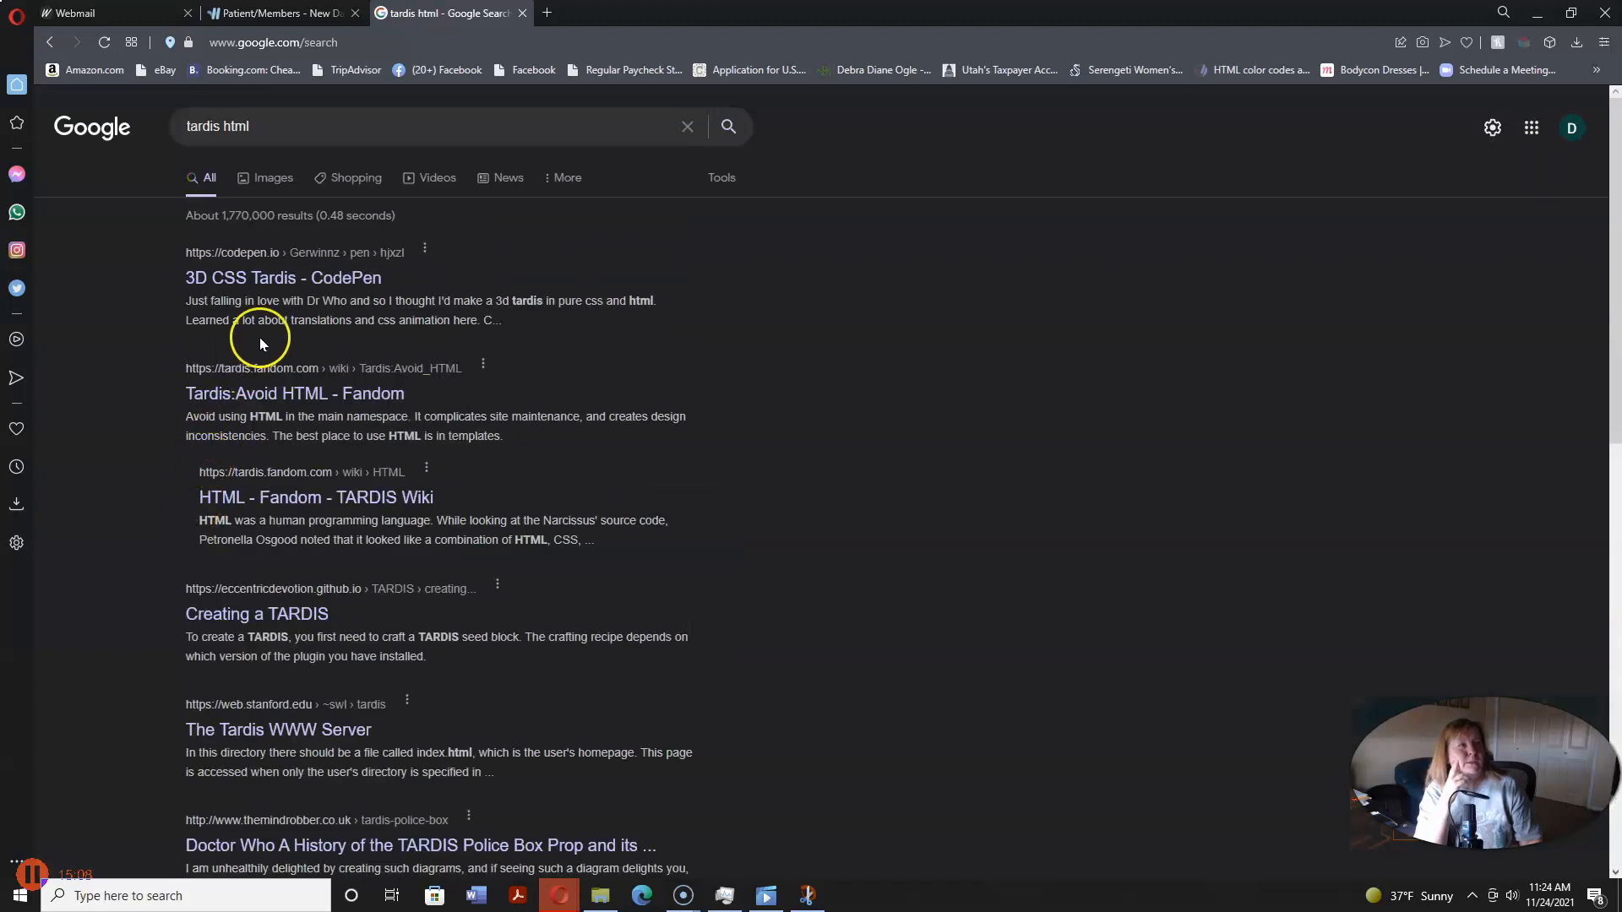
Step: Refine the Google search to "tardis blue html"
click(280, 133)
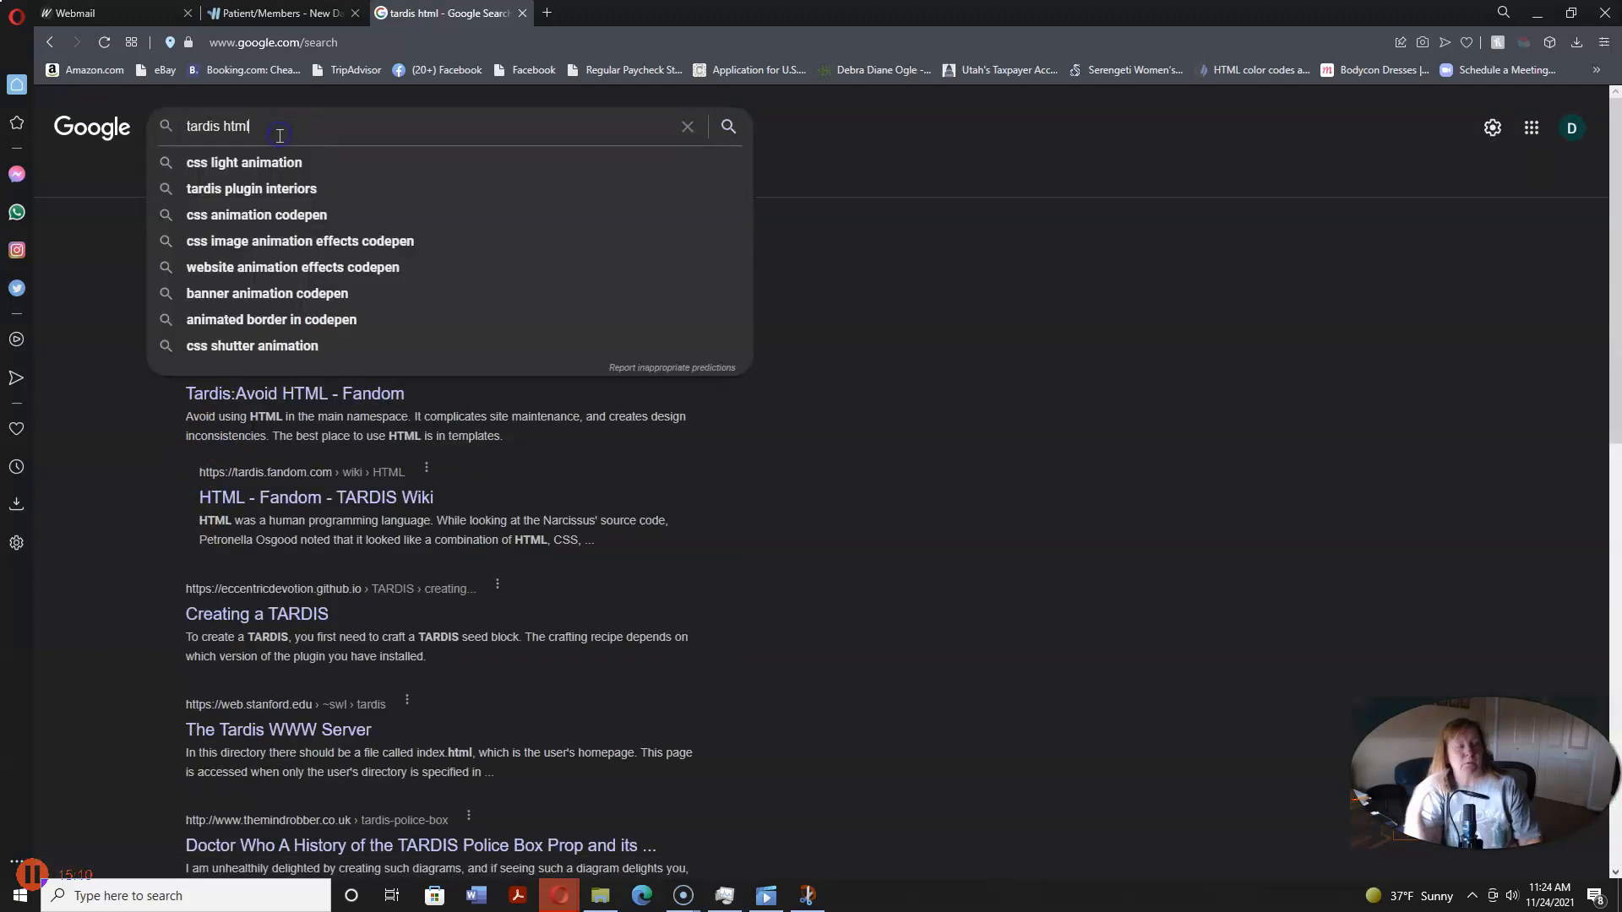
key(BackSpace)
key(BackSpace)
key(BackSpace)
key(BackSpace)
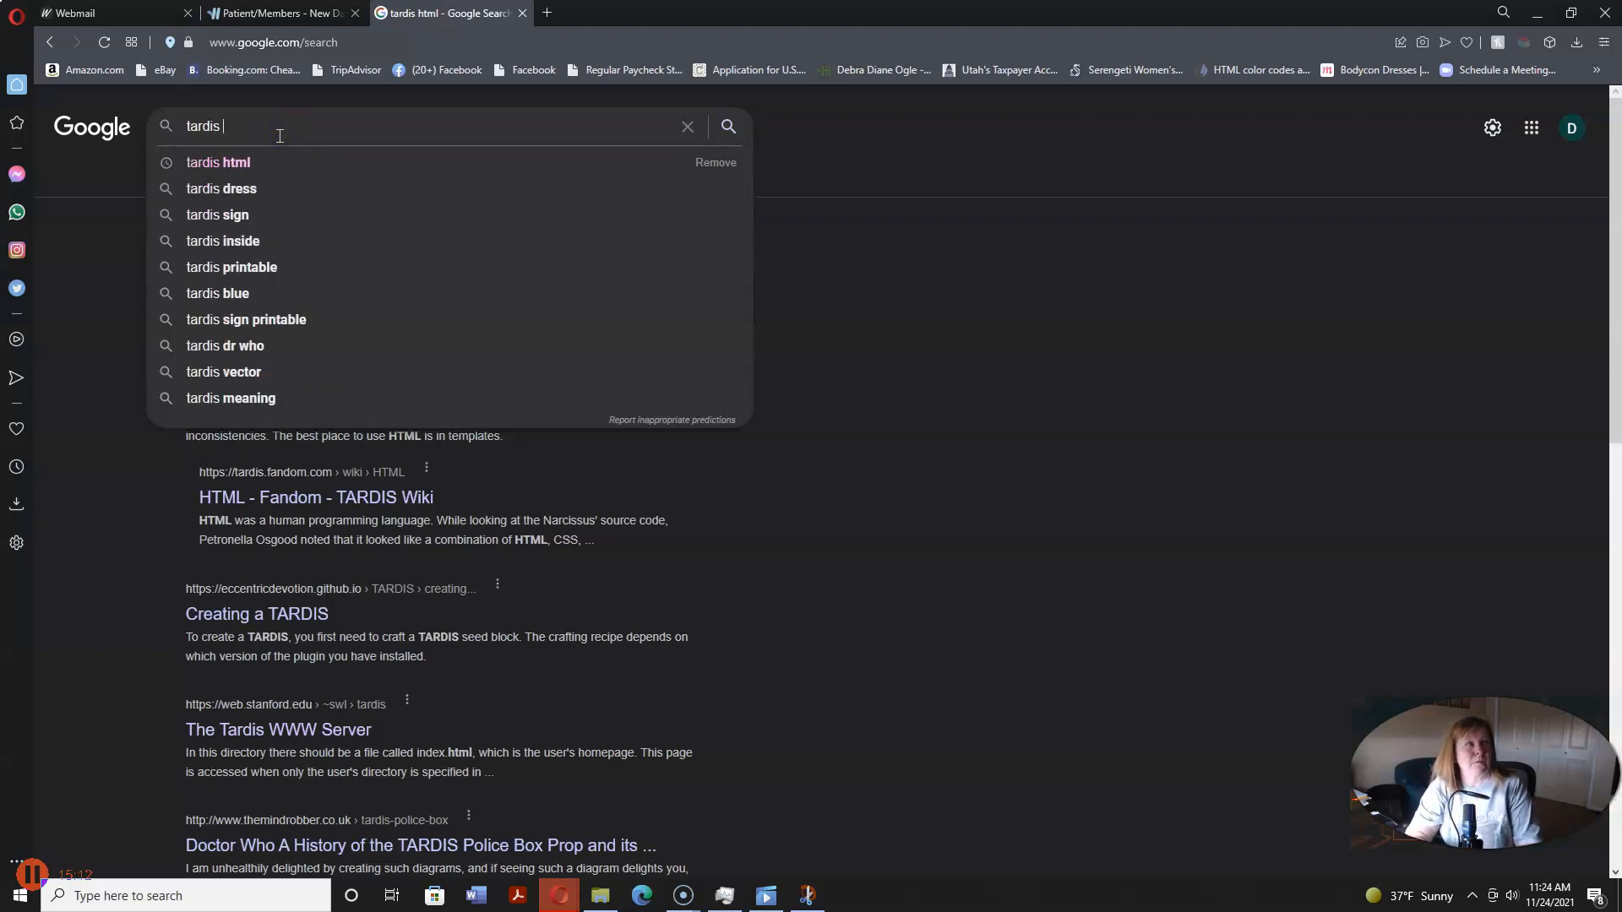
text(blue html)
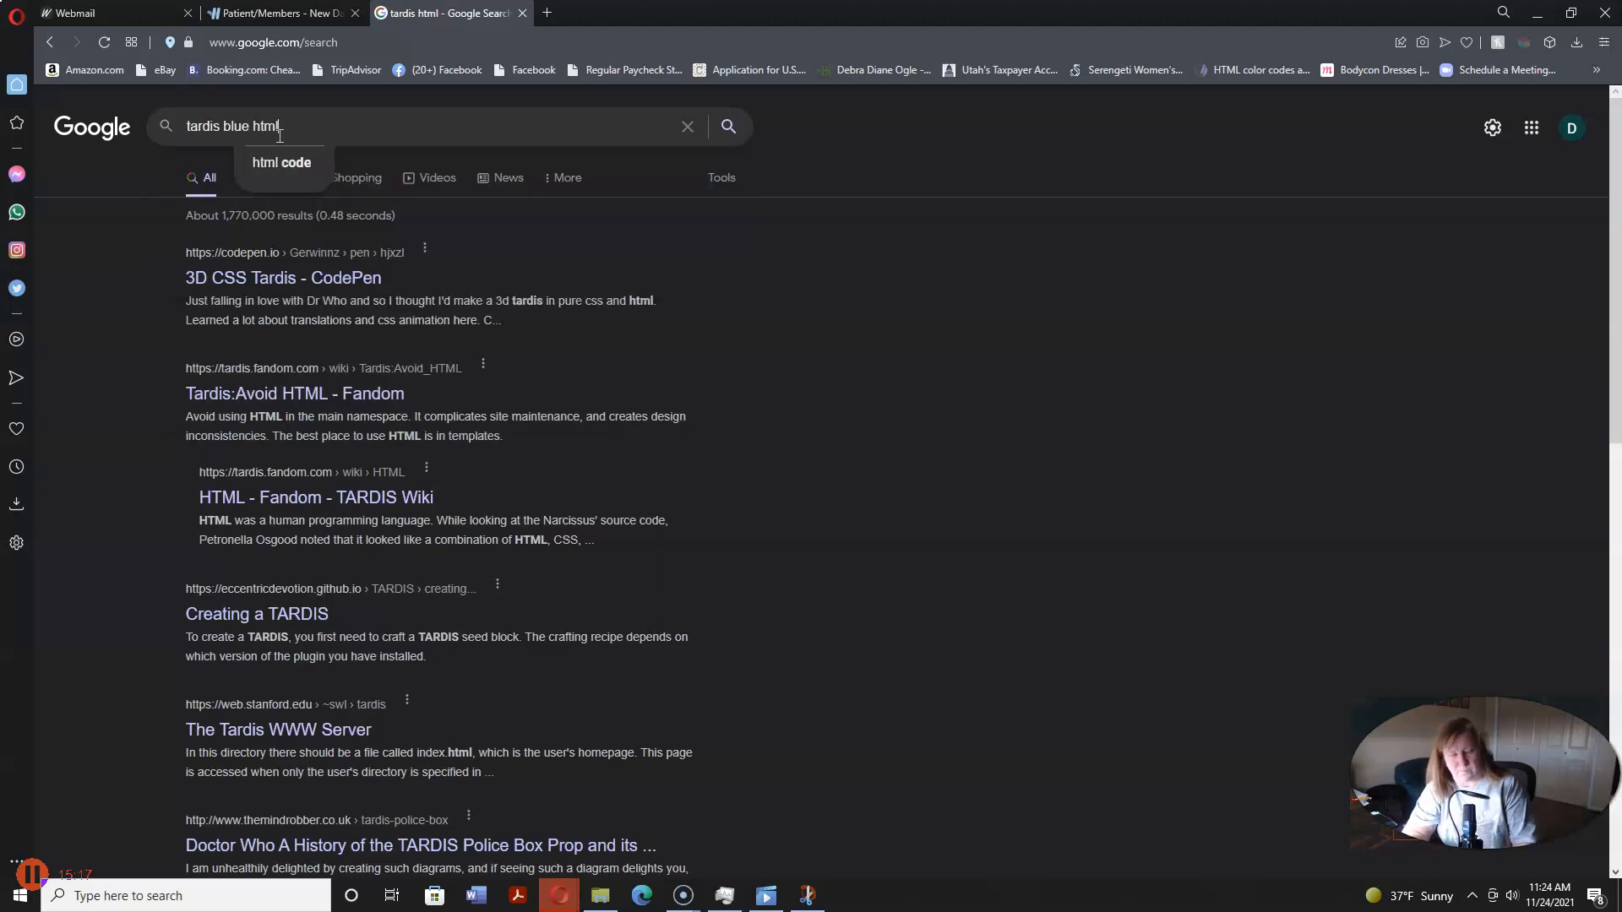
key(Return)
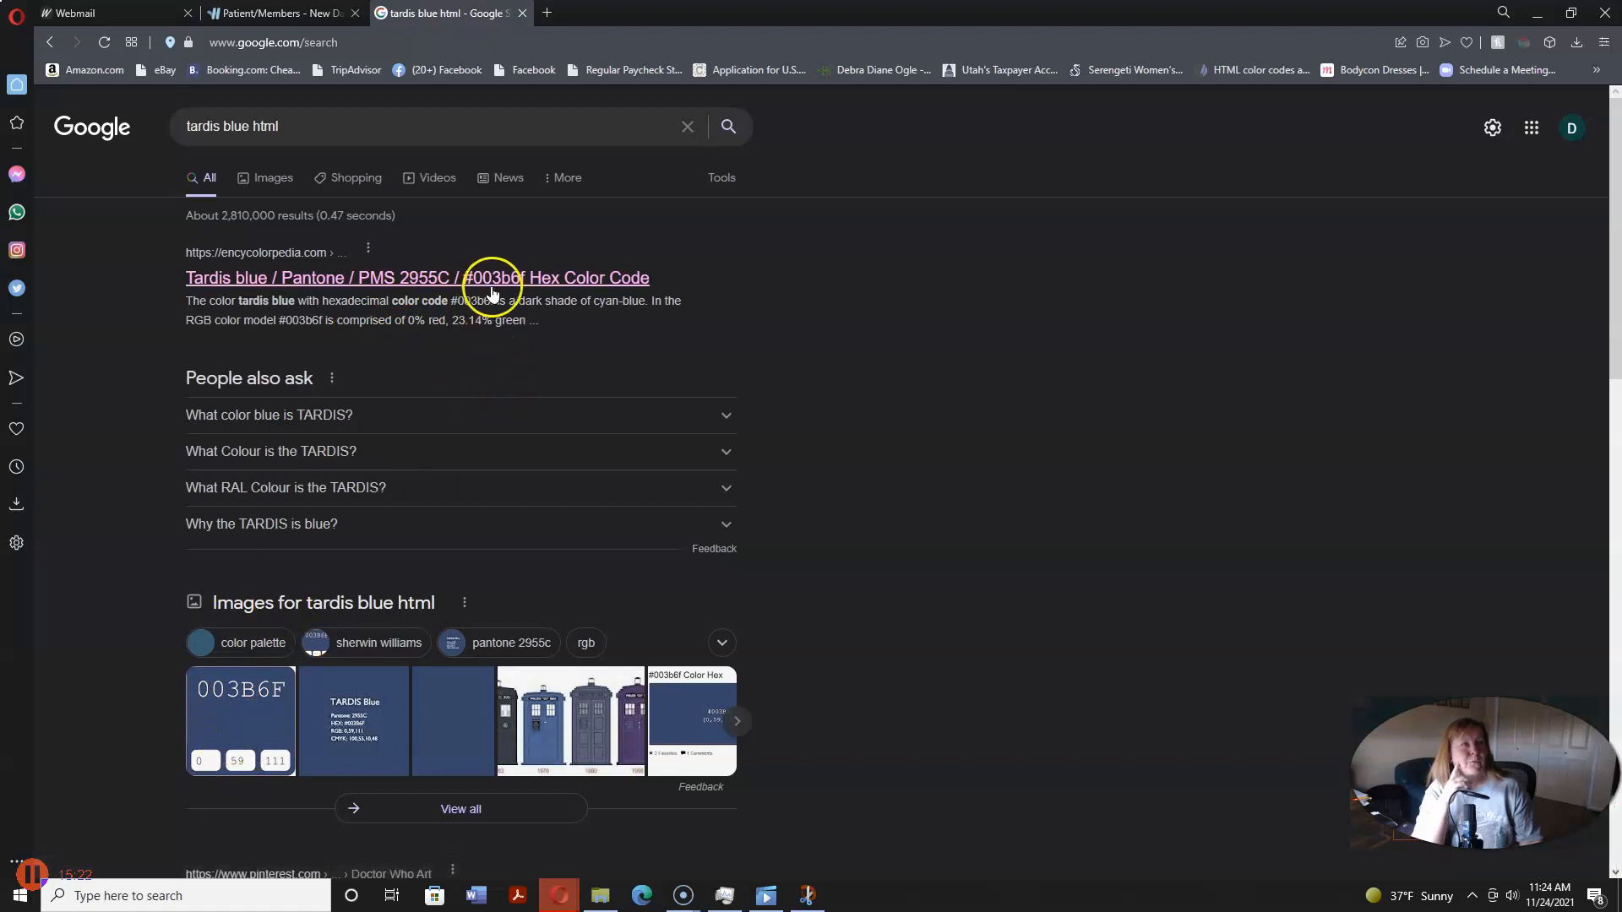
Step: Open the 003B6F color image from the image results and copy the hex code #003b6f from its title
click(221, 695)
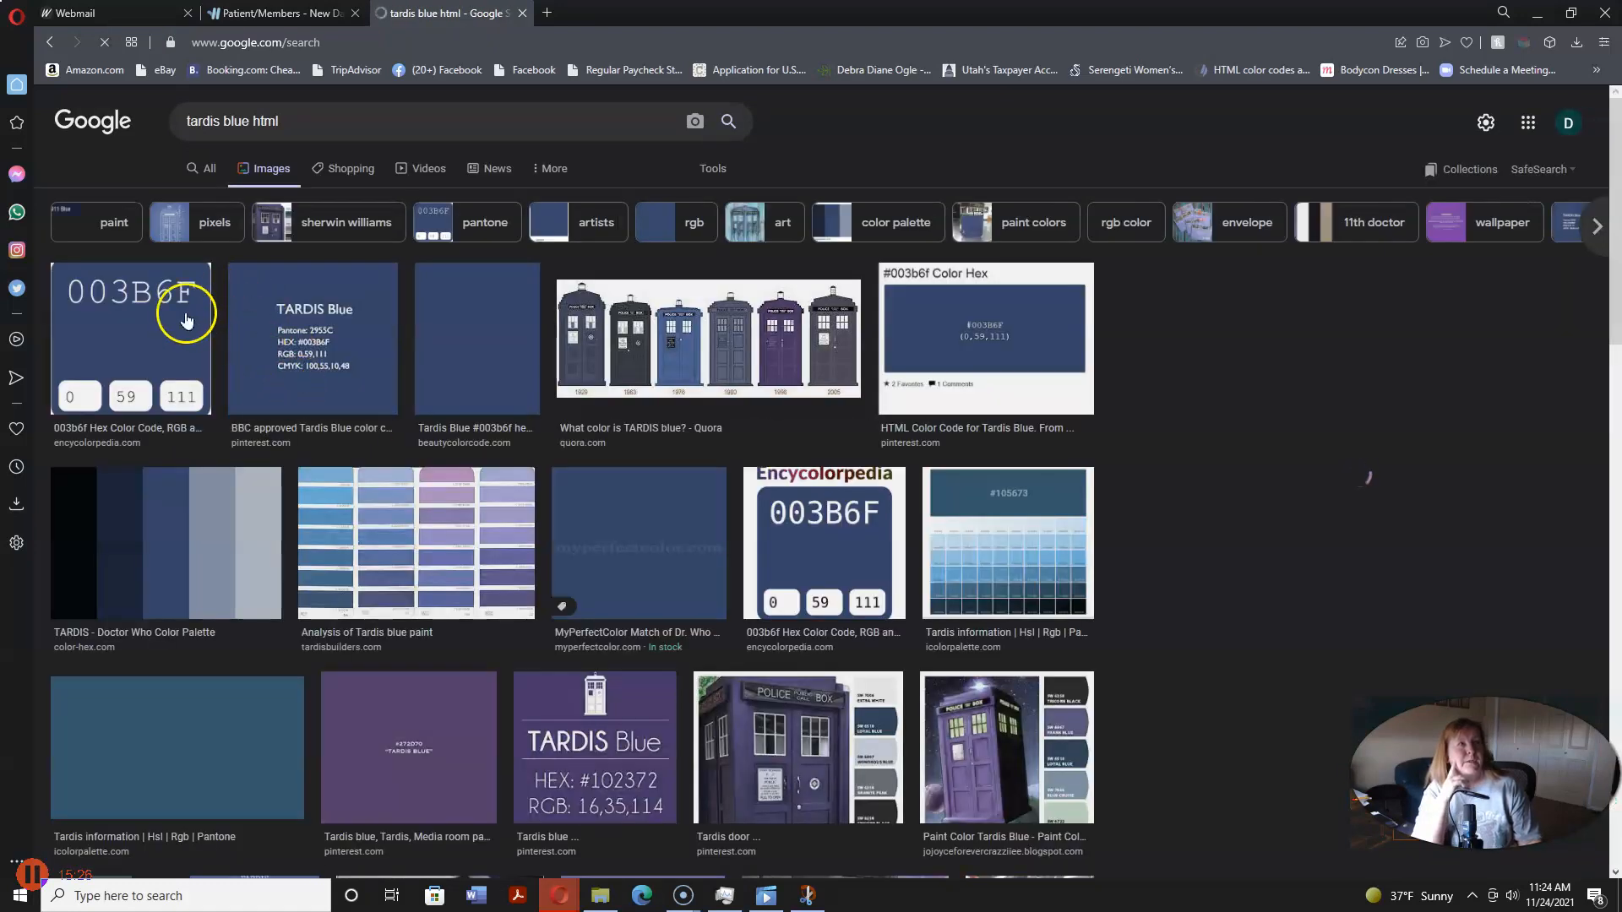
click(169, 309)
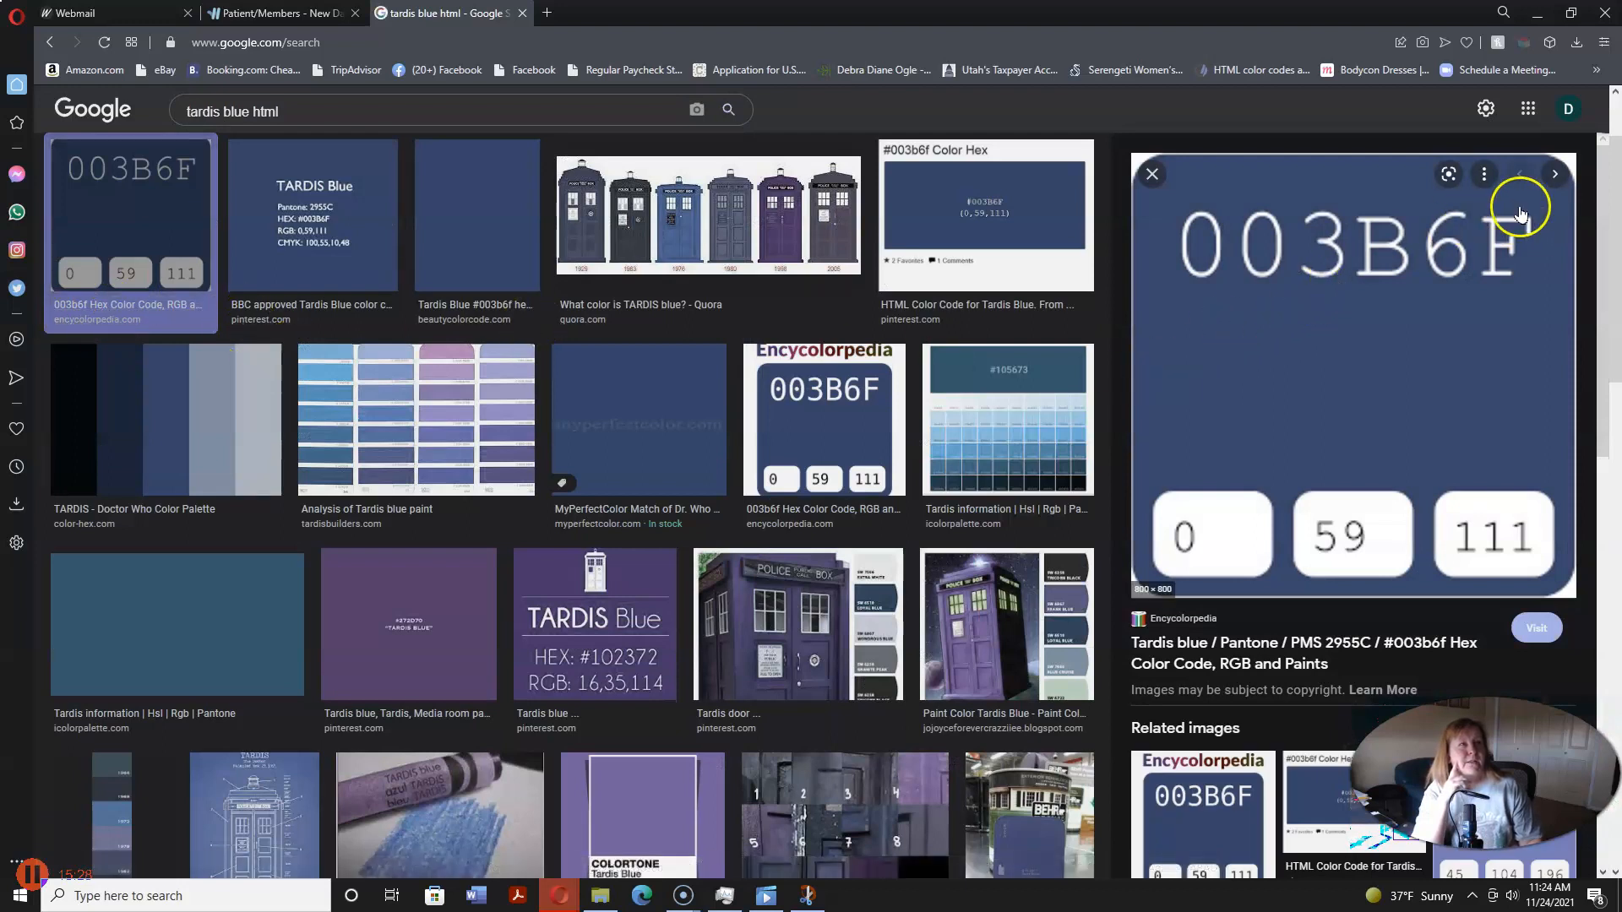
drag(1549, 228, 1382, 318)
drag(1385, 646, 1454, 642)
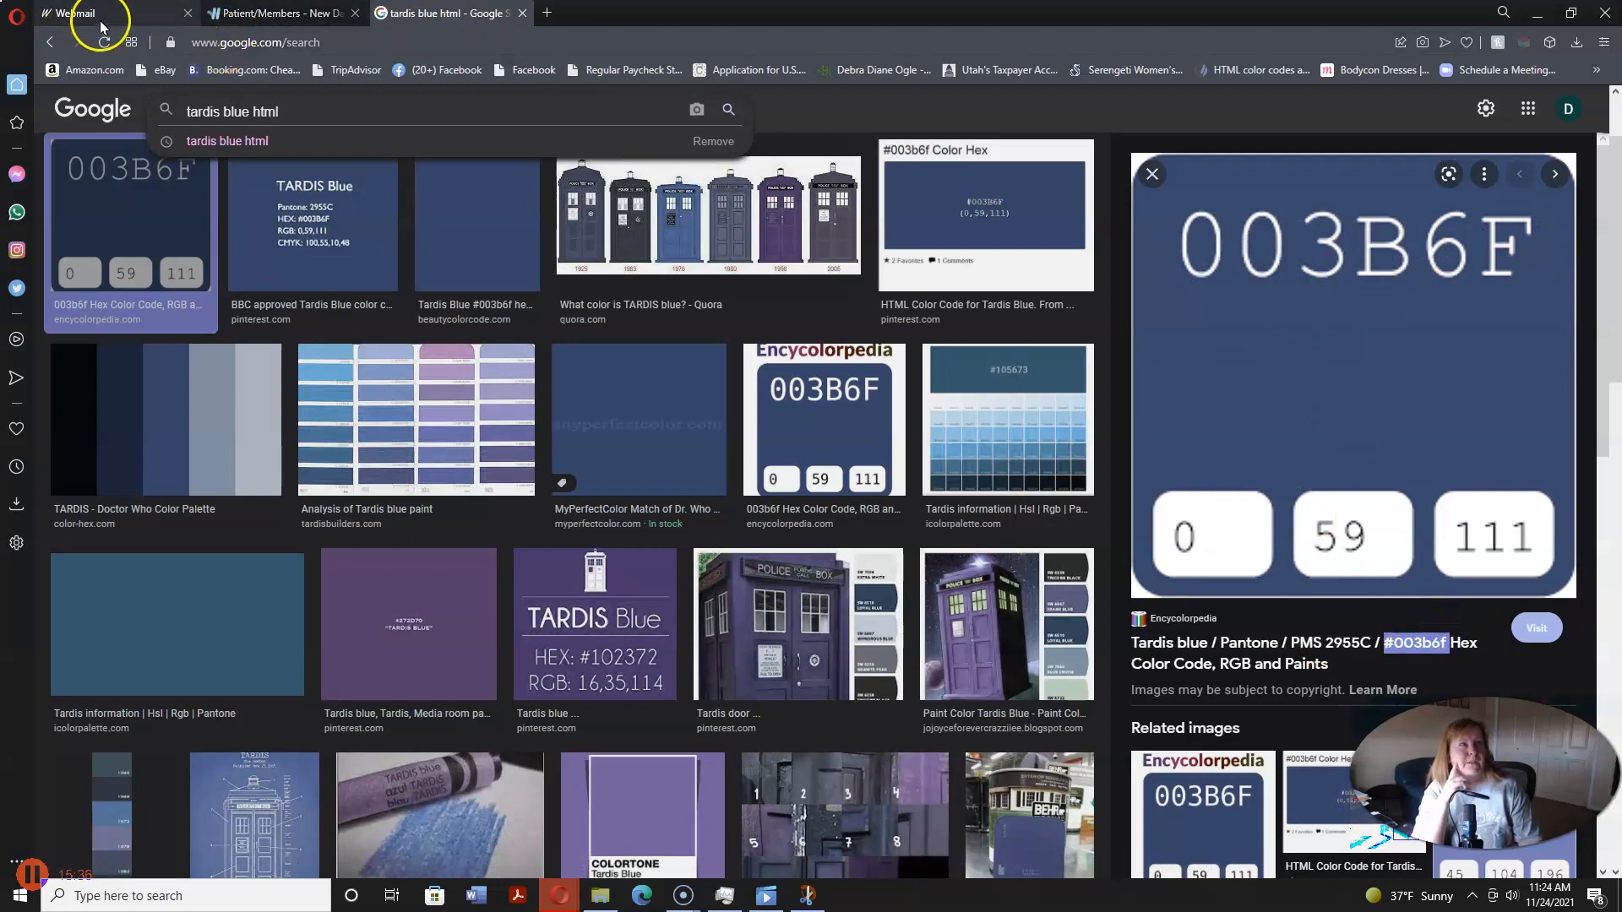
Step: Switch back to the DBFlex database, set the tab color of the Patient/Members table to #003b6f and save the table
click(236, 14)
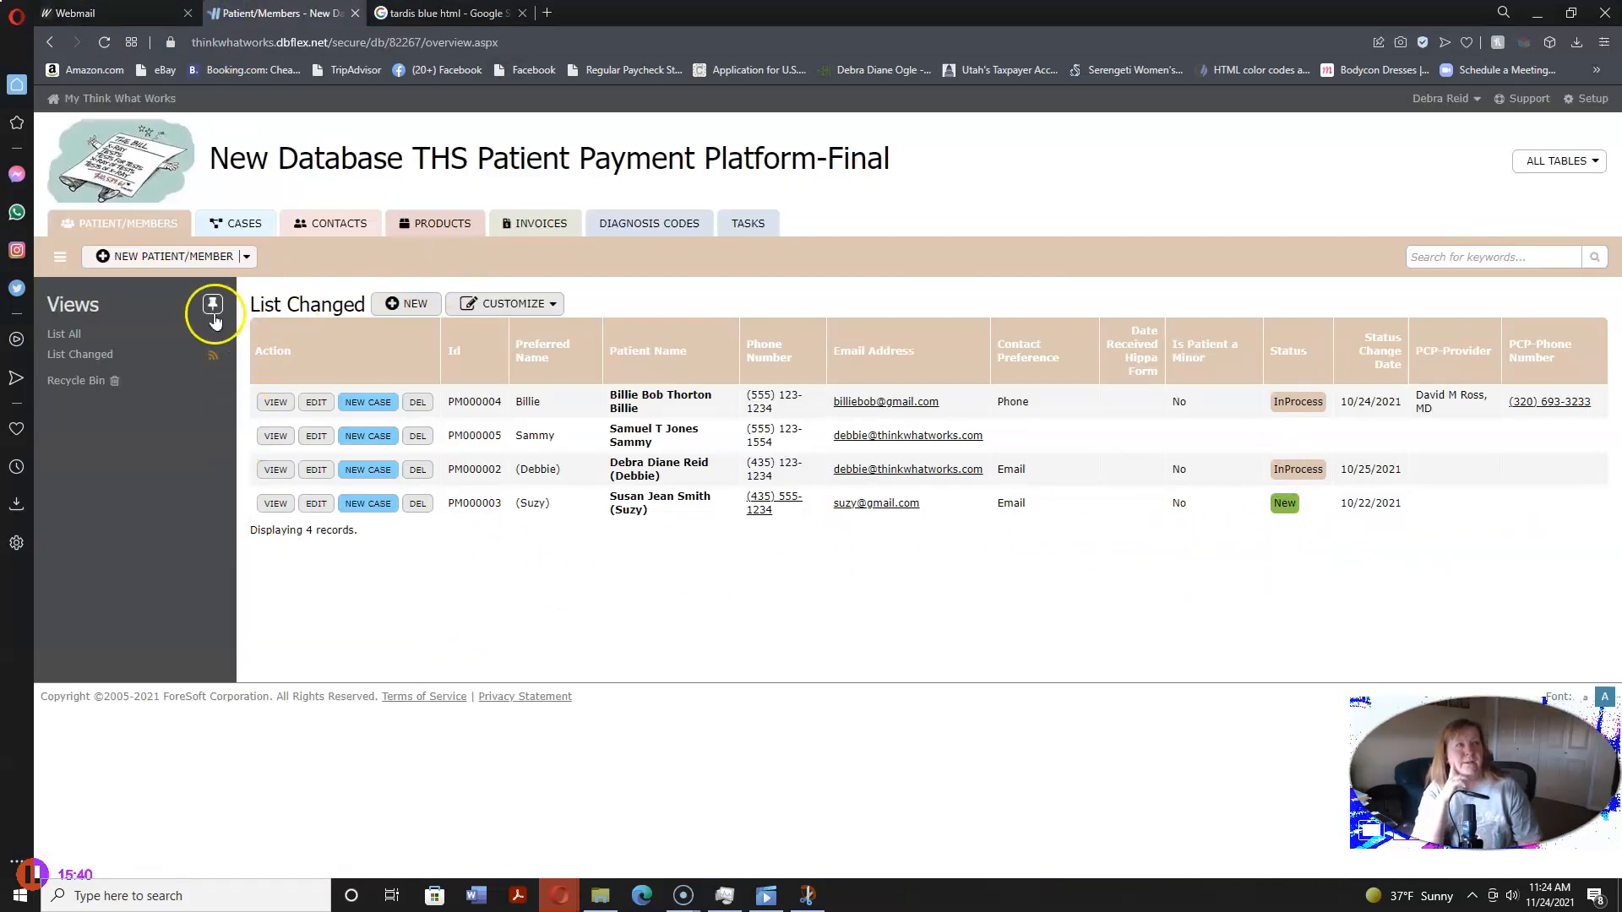
click(1590, 99)
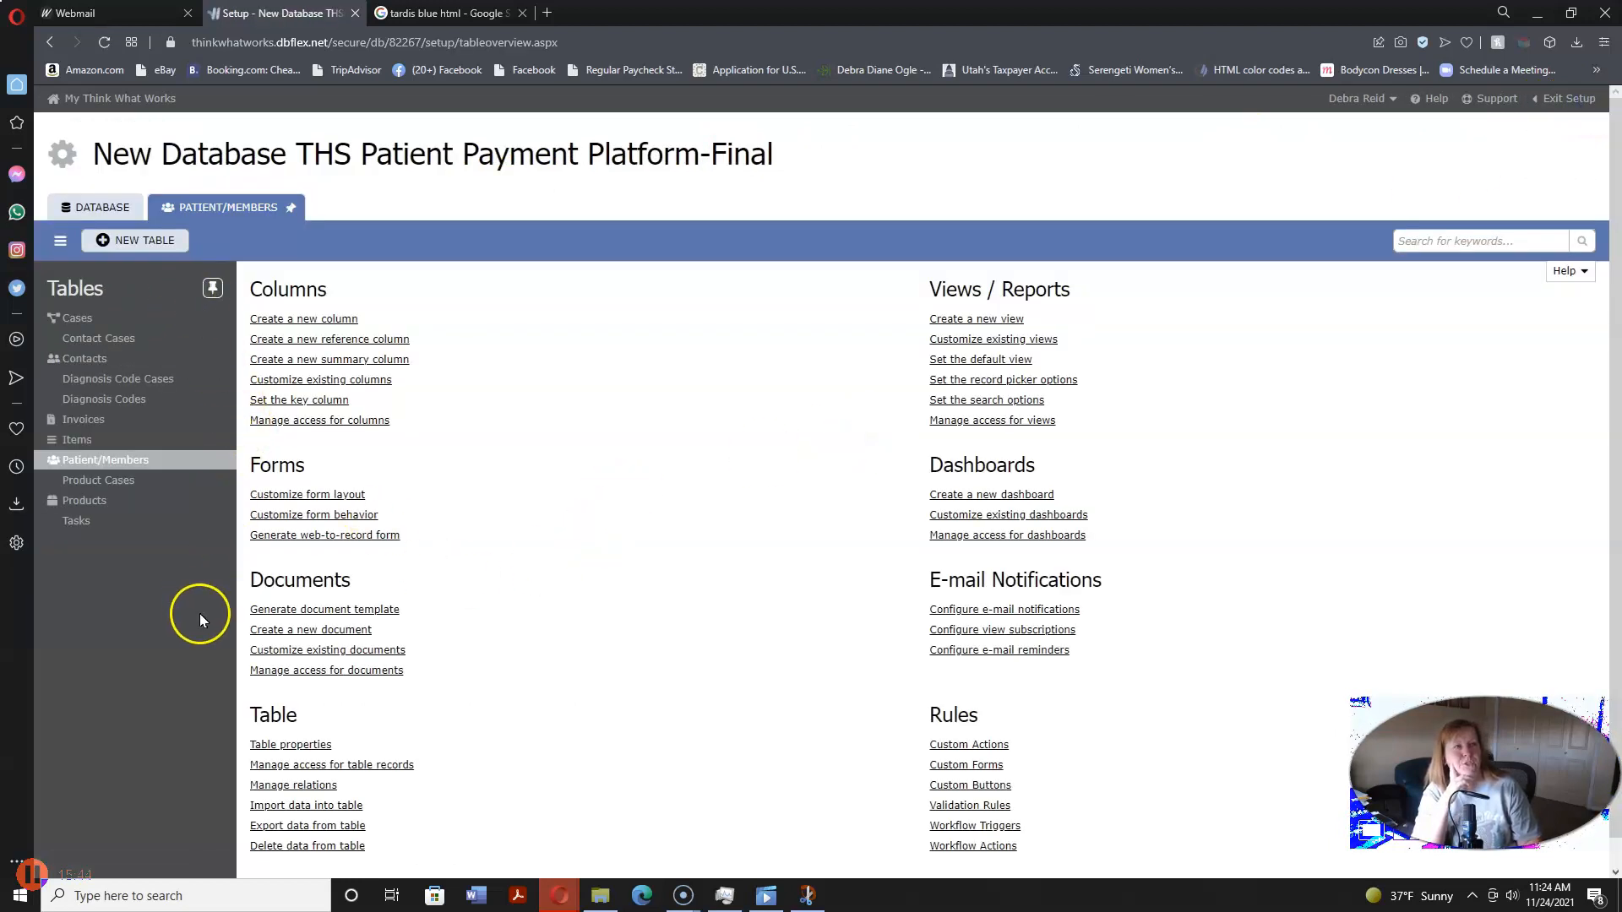
click(287, 748)
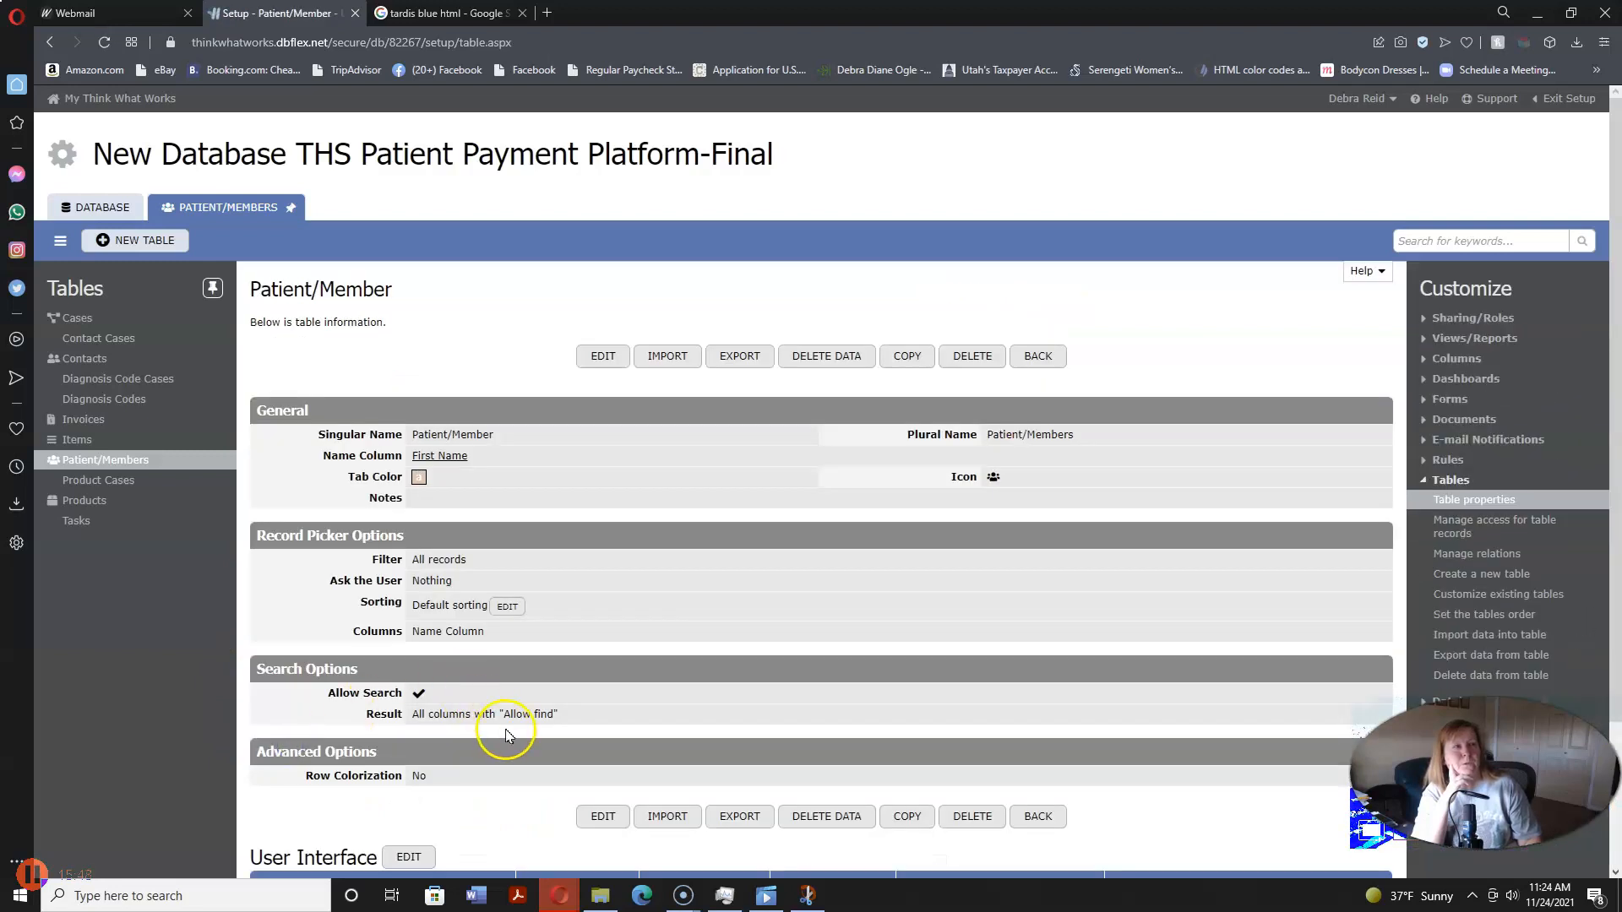
click(603, 356)
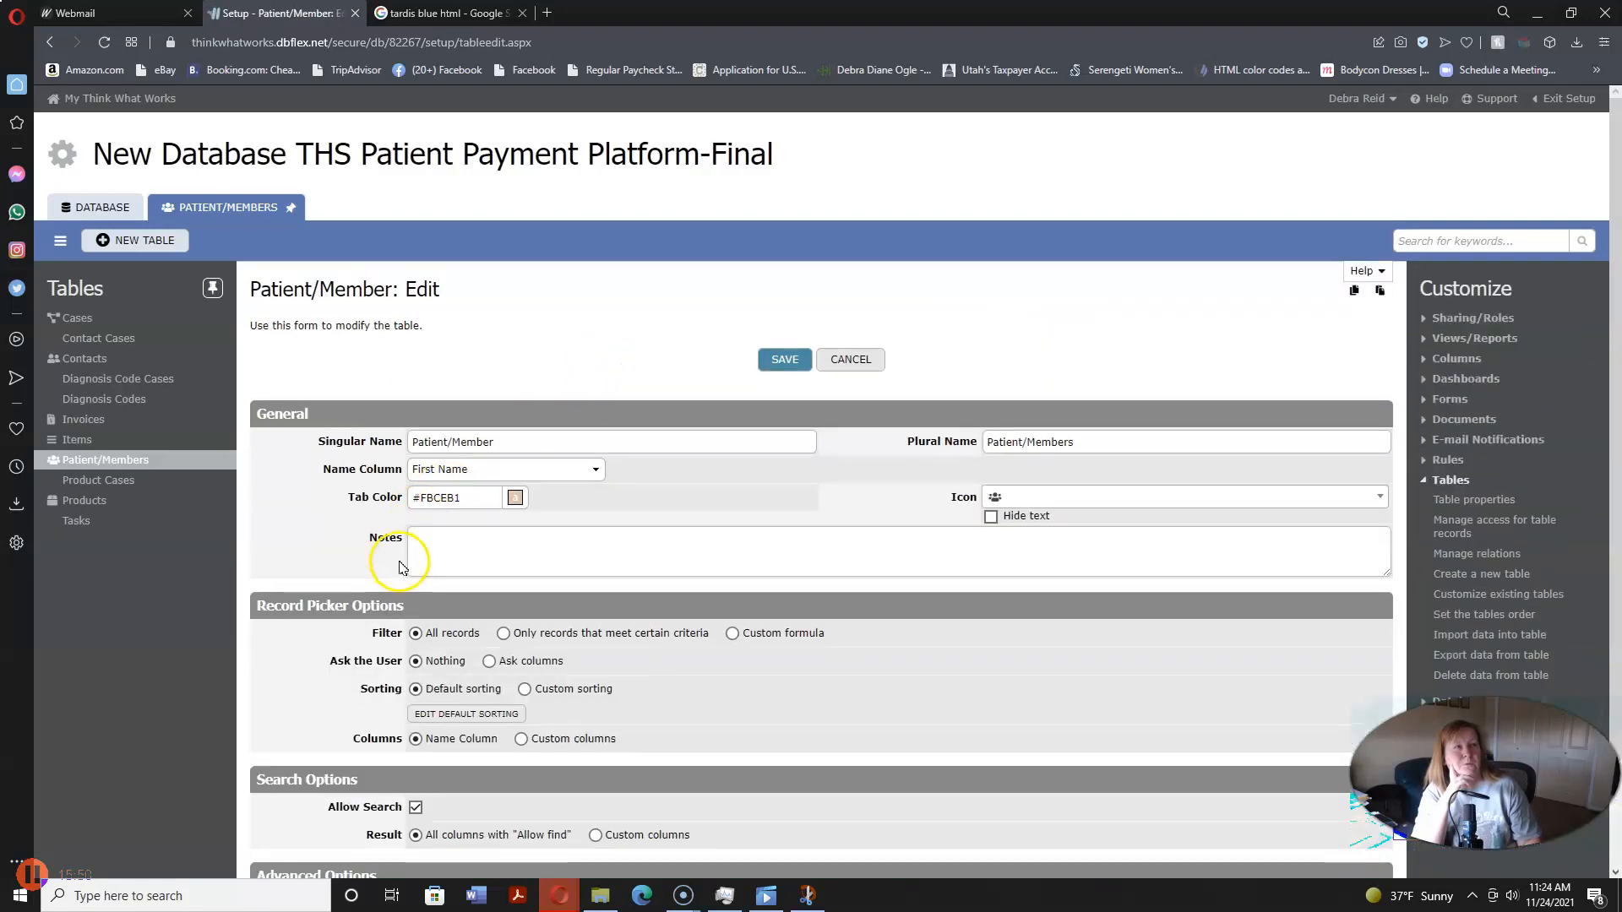
drag(467, 497, 406, 498)
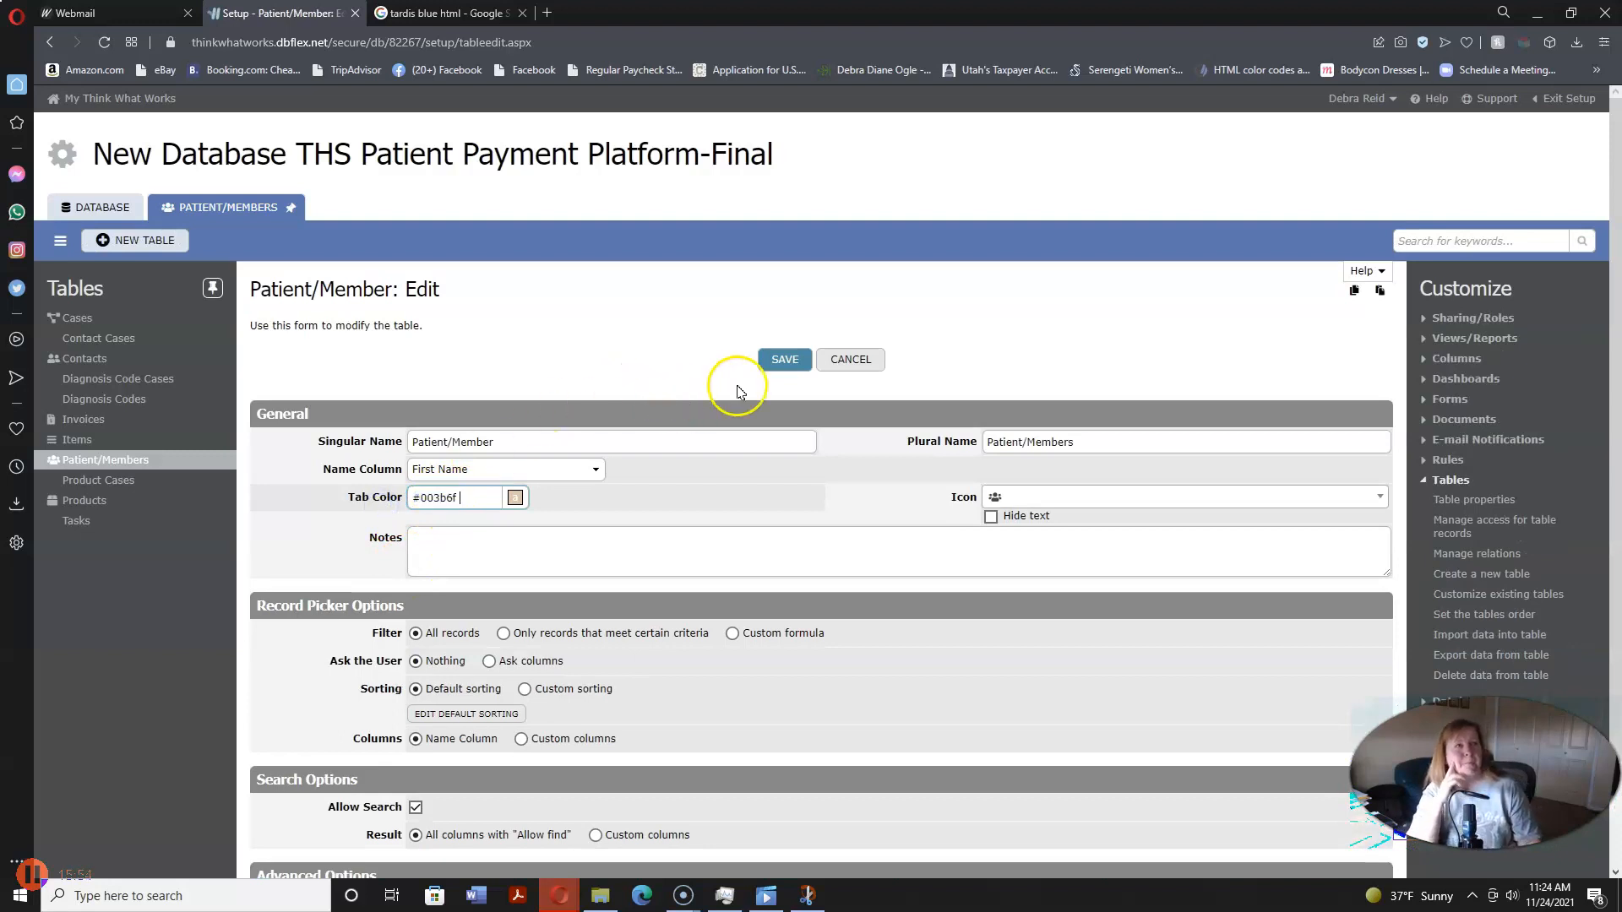
click(778, 359)
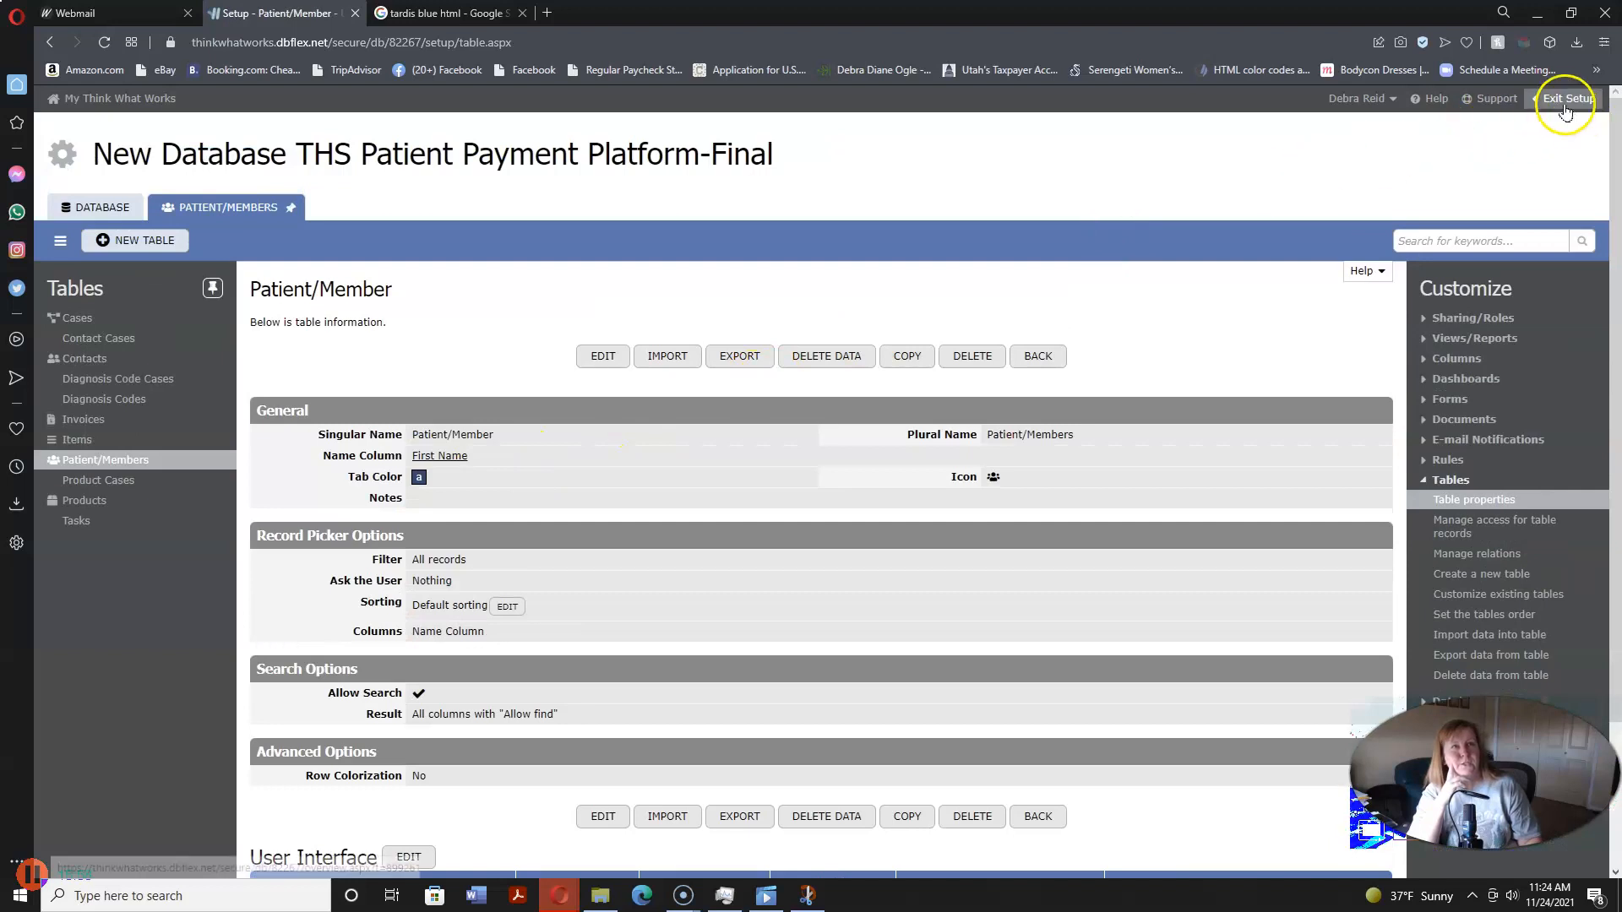
Step: Exit the setup to check the tab color, and reopen New Database THS Patient Payment Platform-Final from the databases overview
click(1565, 100)
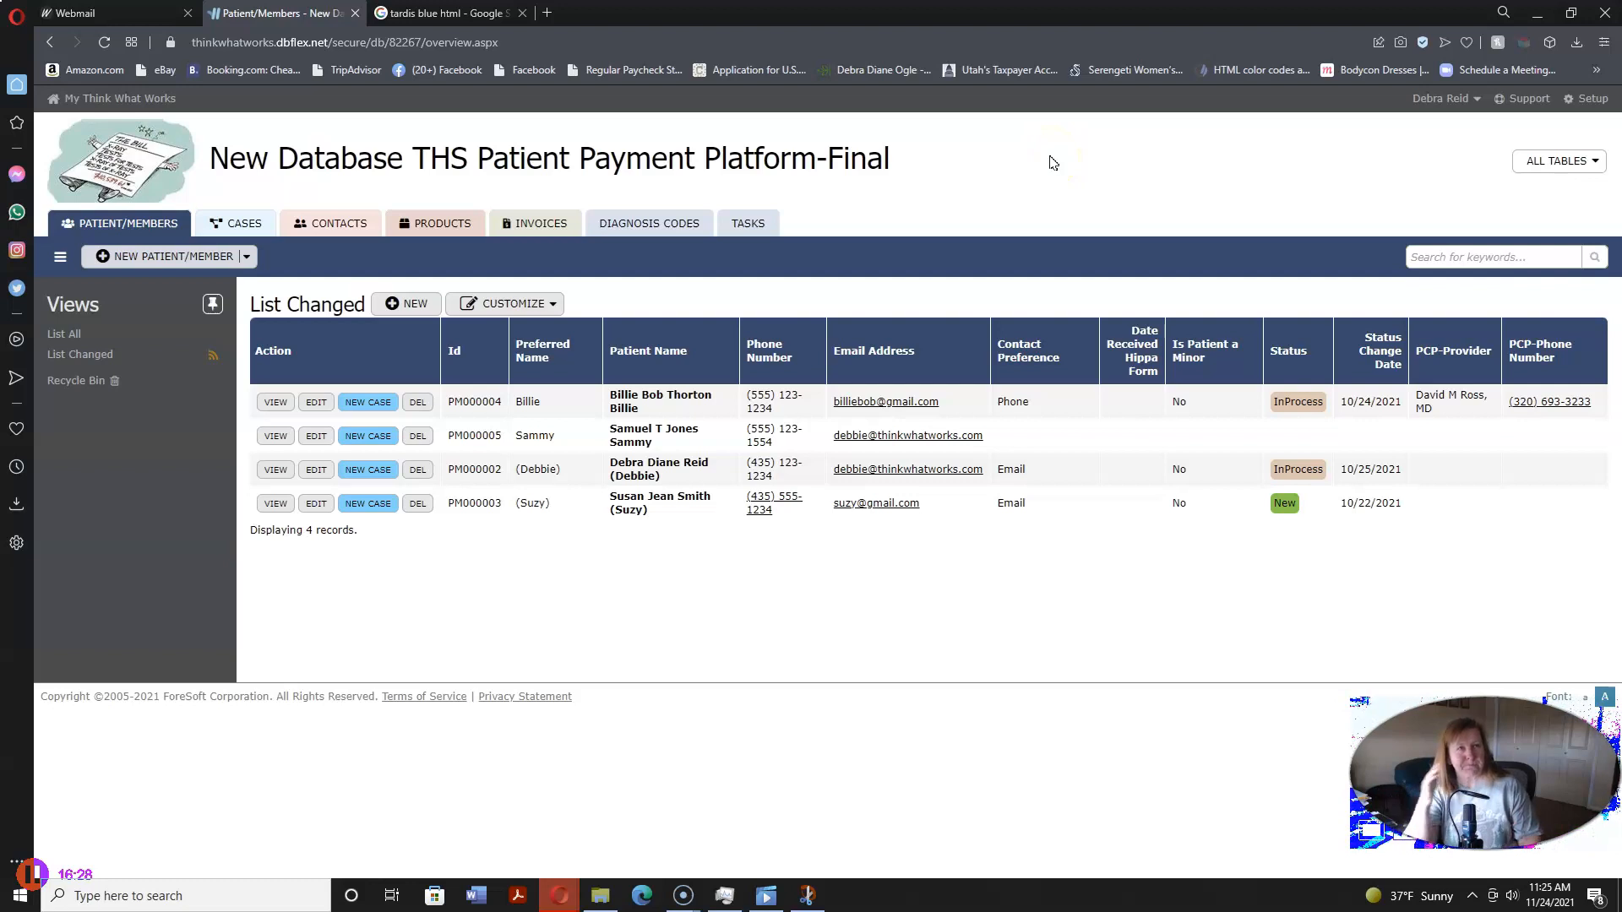
click(614, 530)
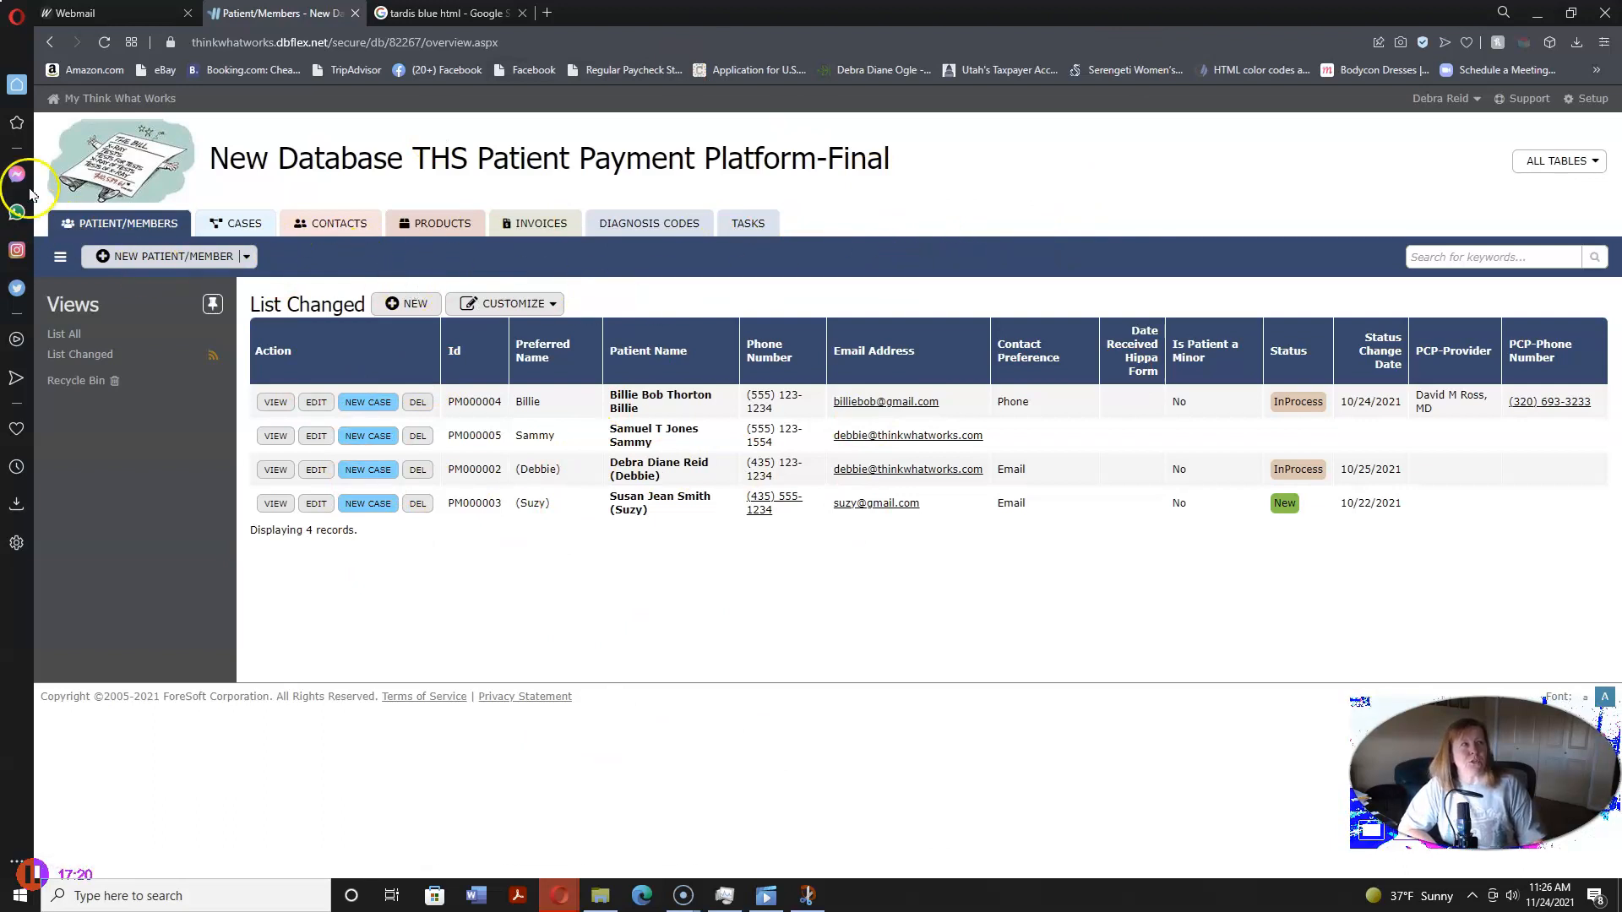
click(124, 102)
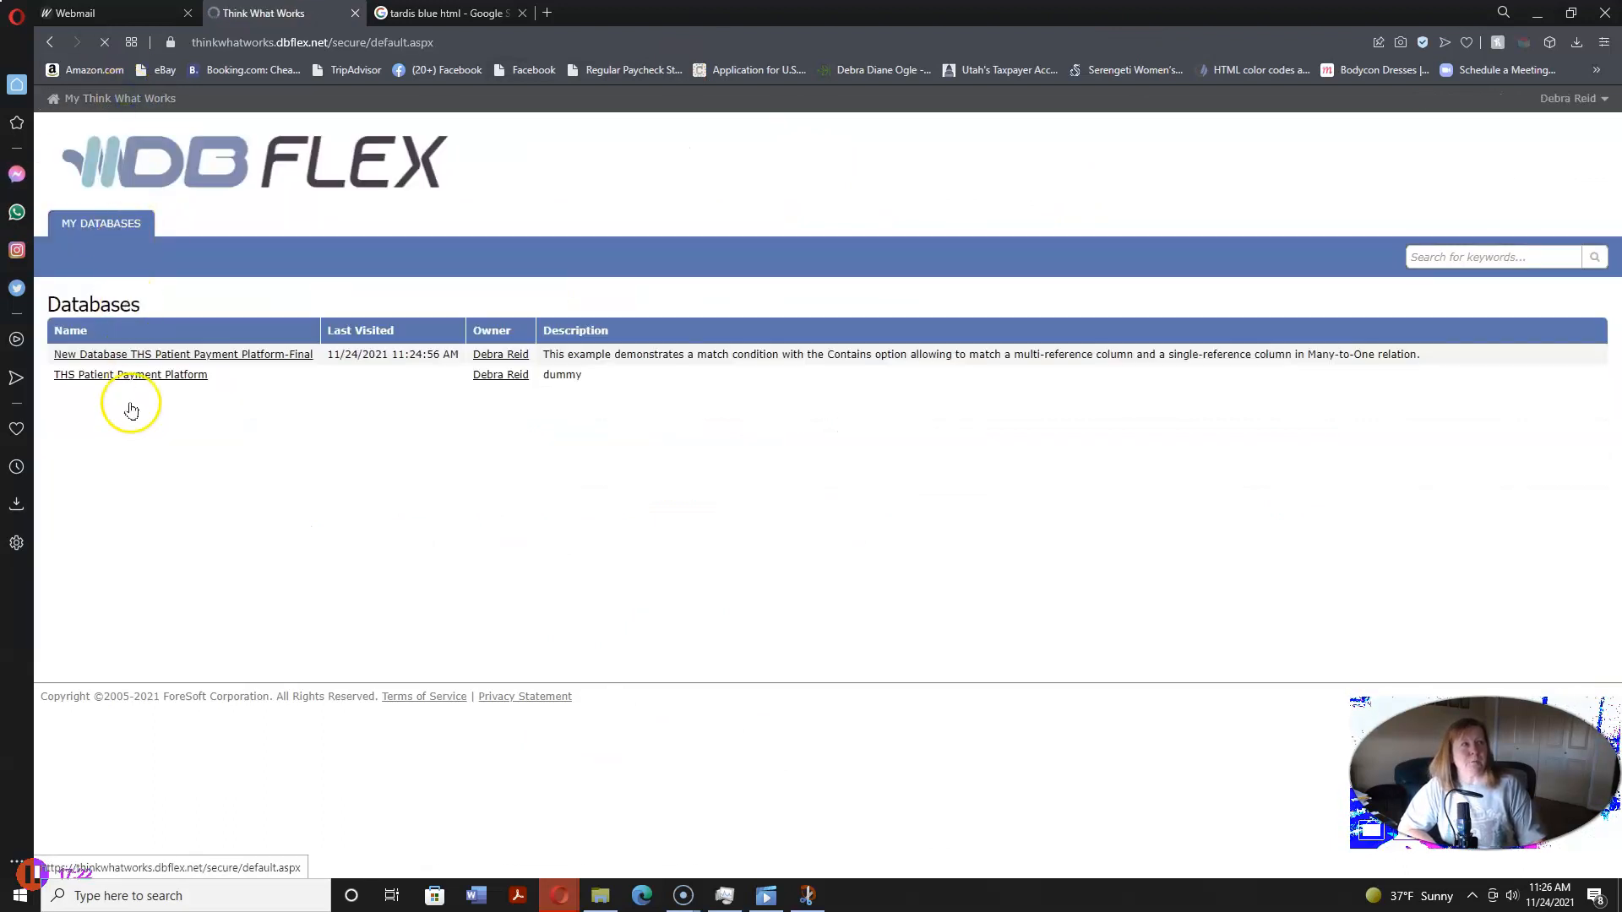
click(124, 359)
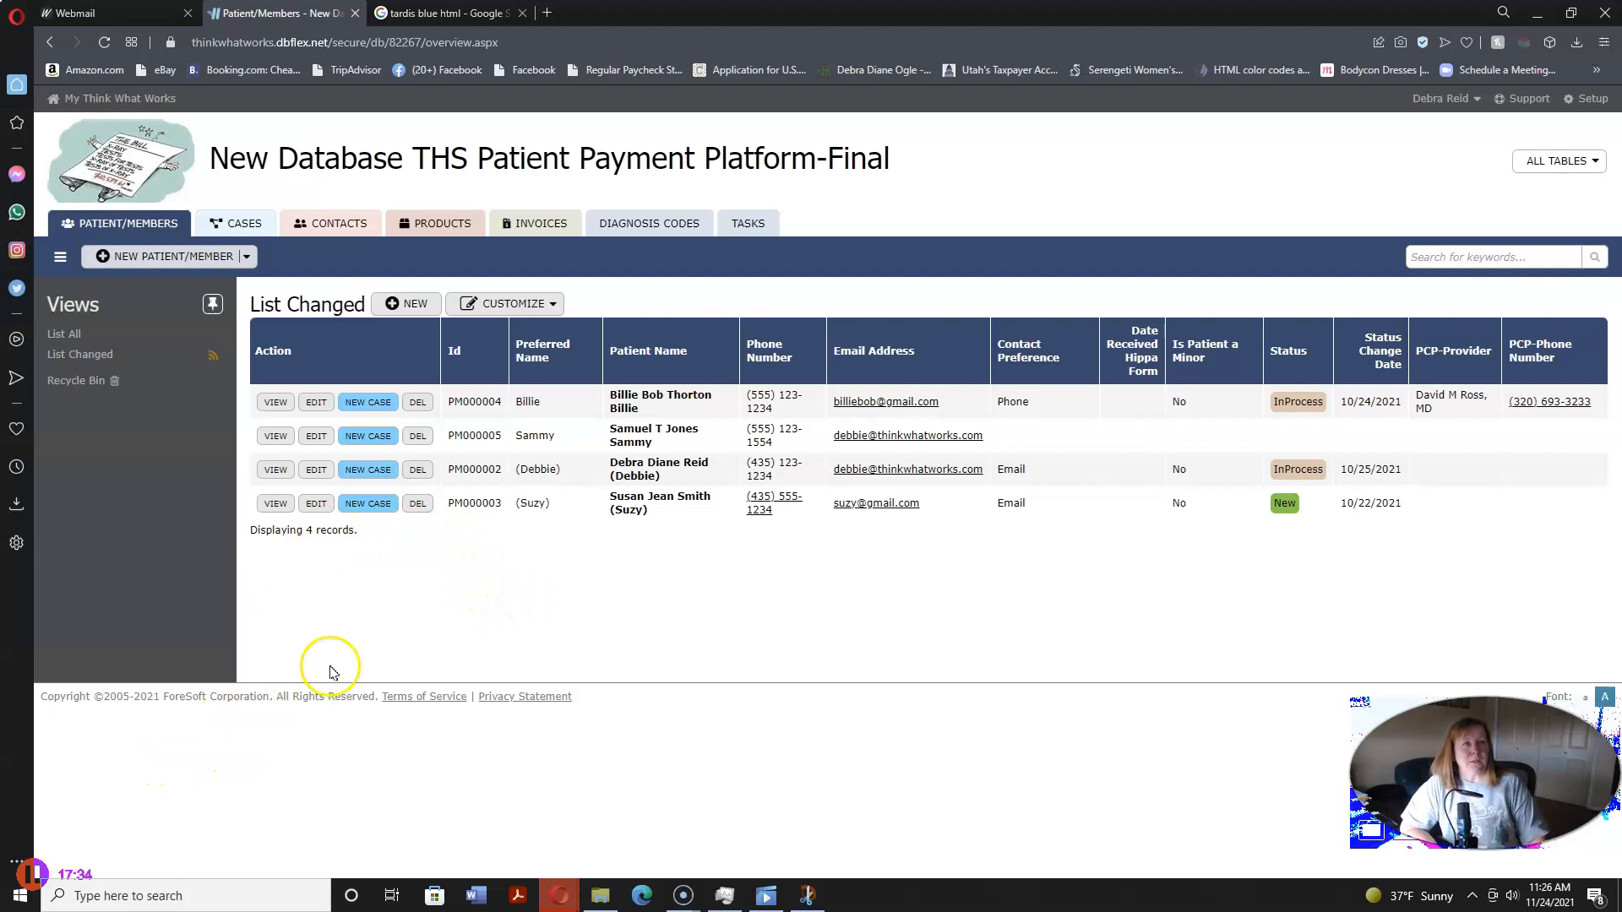
click(410, 578)
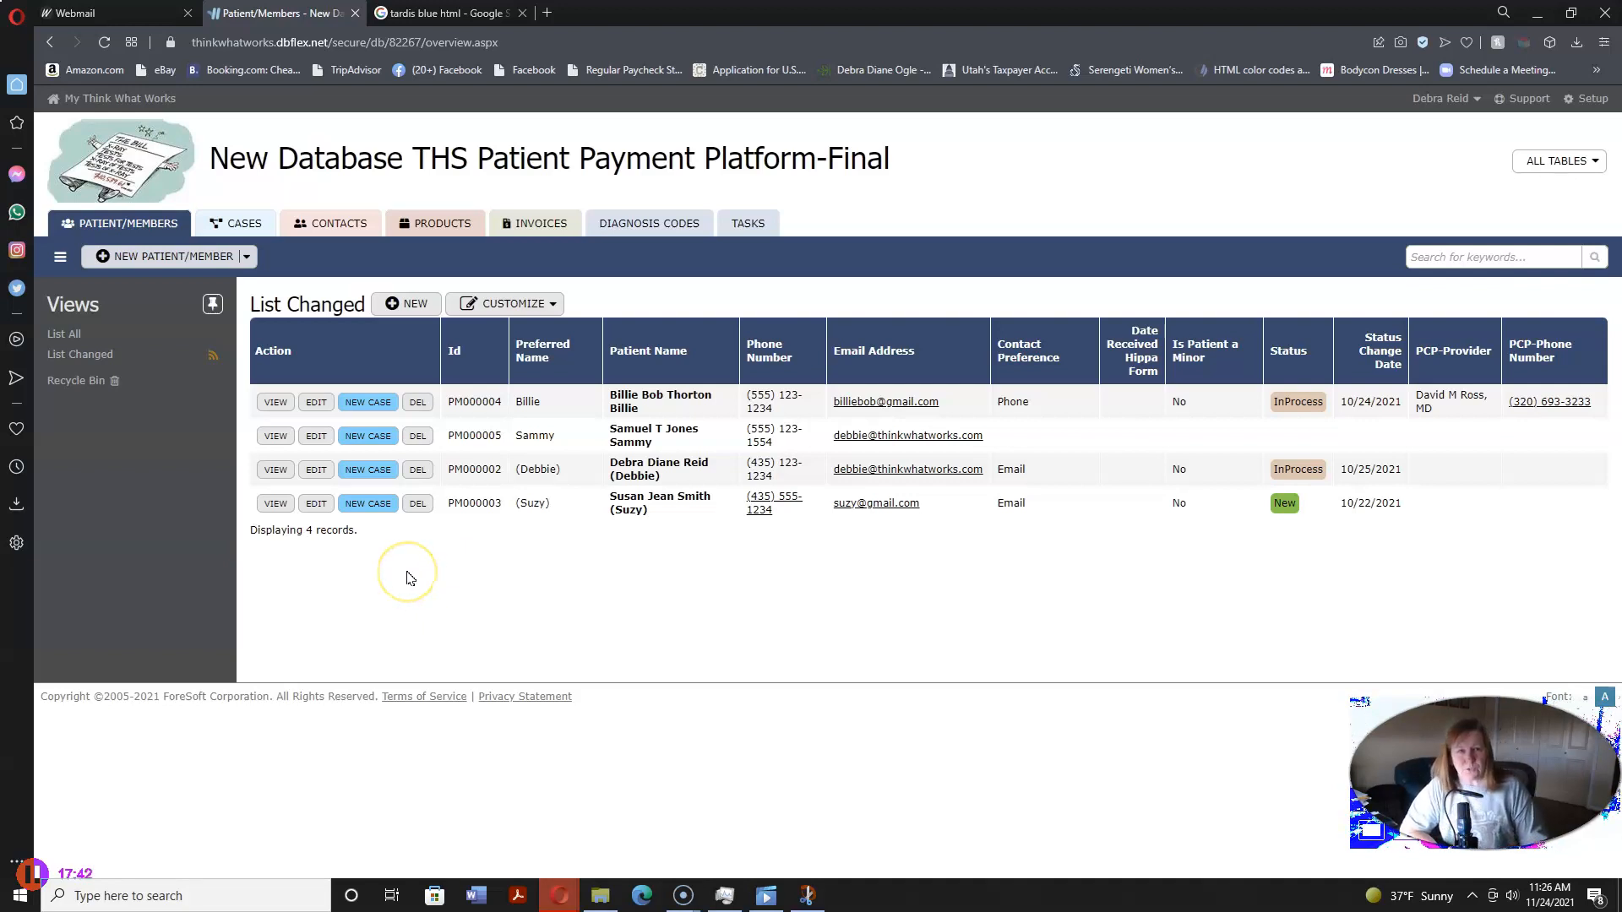
click(397, 586)
click(355, 616)
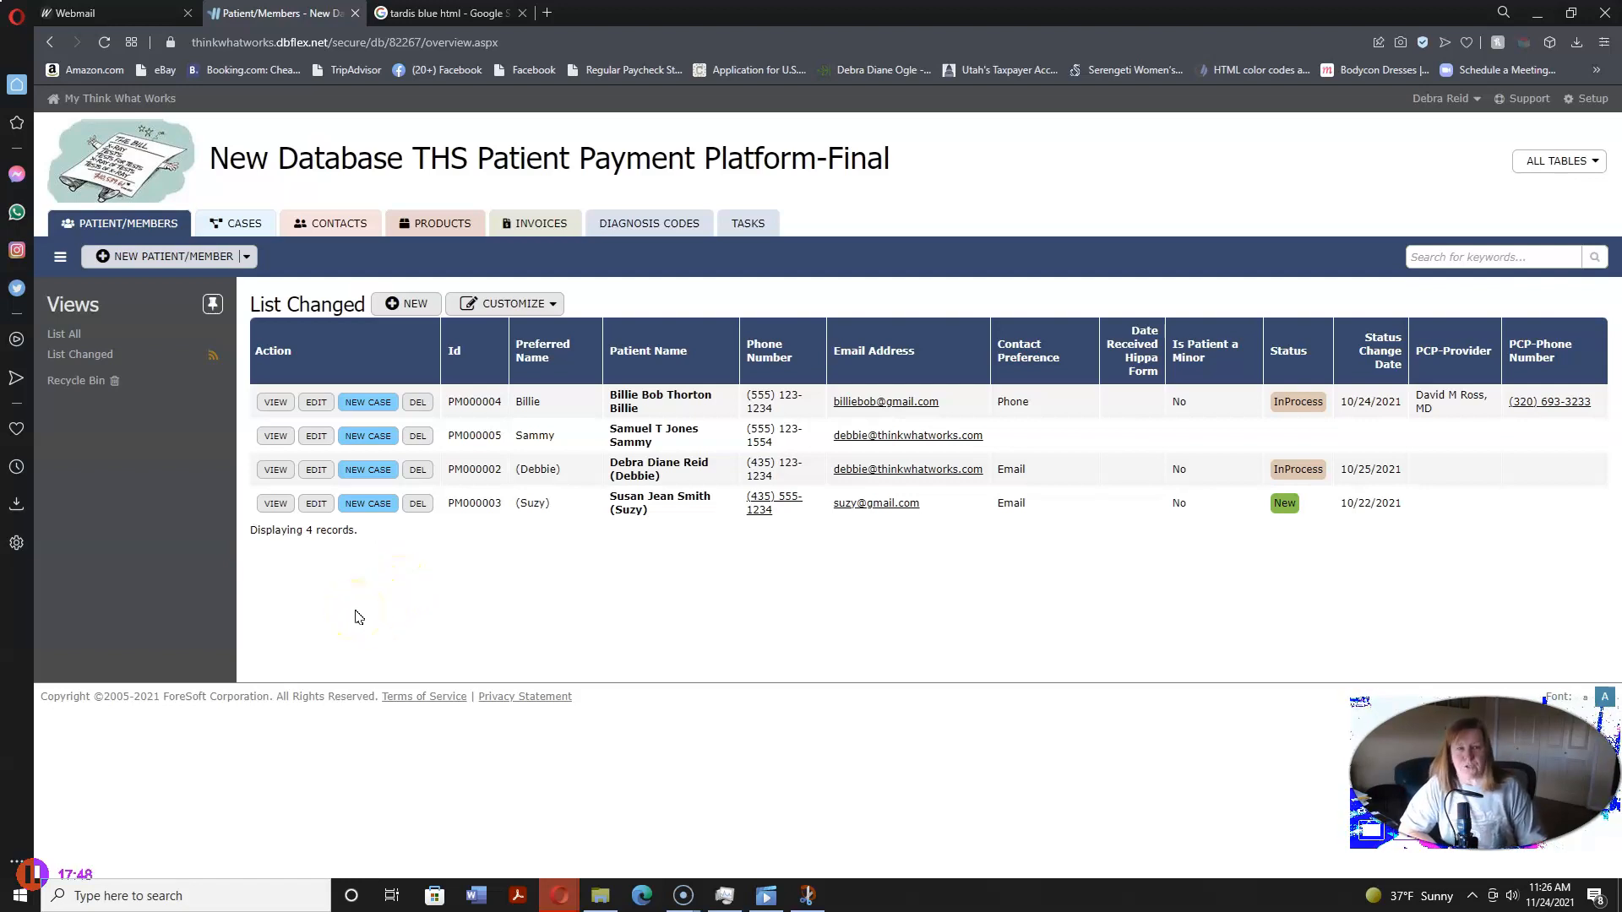